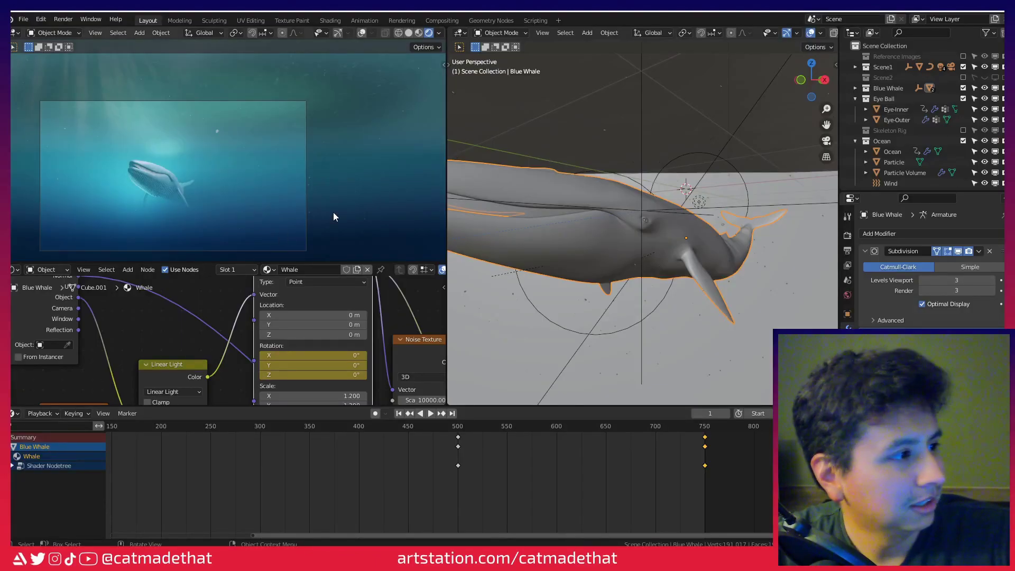
Examine the finished blue whale model from several angles and distances.
middle_drag(555, 125, 588, 138)
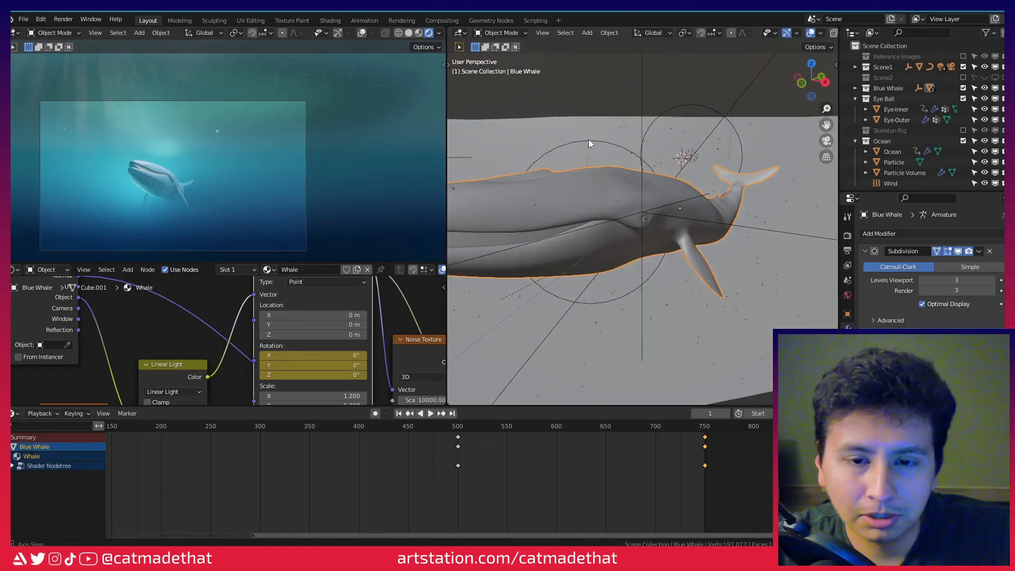
scroll(621, 153, down, 4)
middle_drag(677, 204, 671, 216)
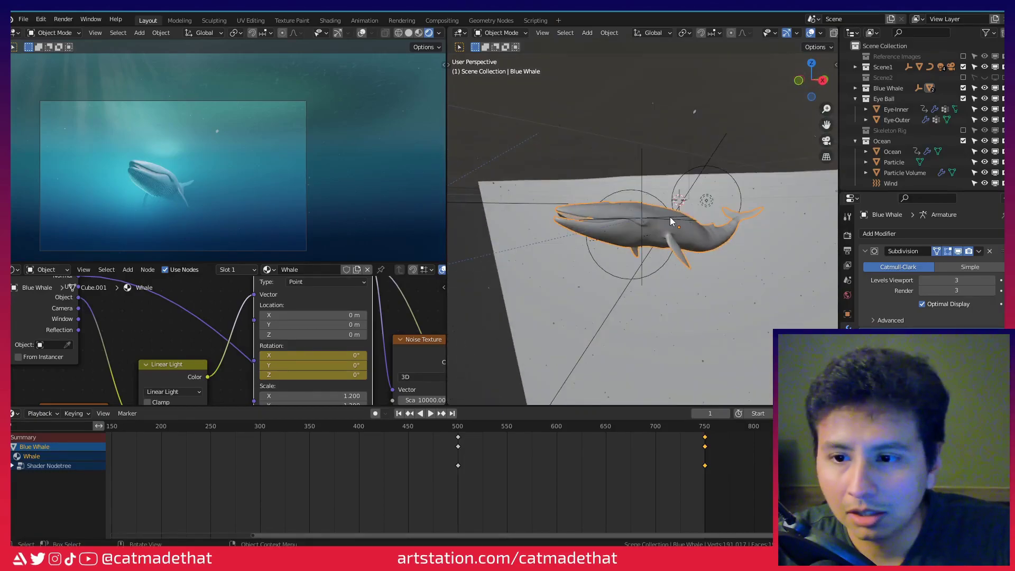
scroll(685, 217, up, 2)
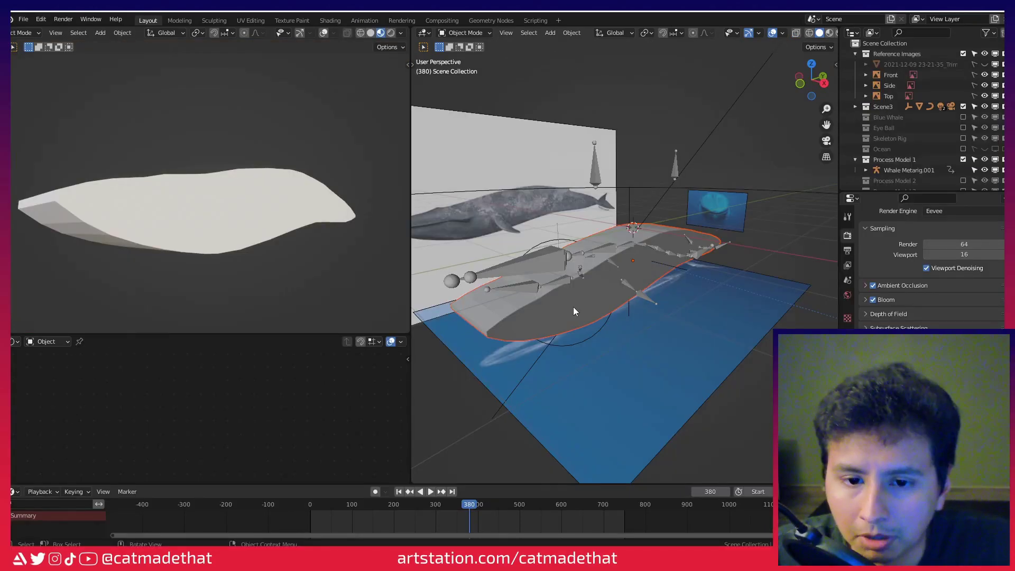
Open the Process Model 1 whale body in Edit Mode and inspect its edge layout from below and the side.
mouse_move(573, 307)
middle_down()
mouse_move(587, 290)
mouse_move(663, 286)
mouse_move(586, 284)
mouse_move(589, 298)
middle_up()
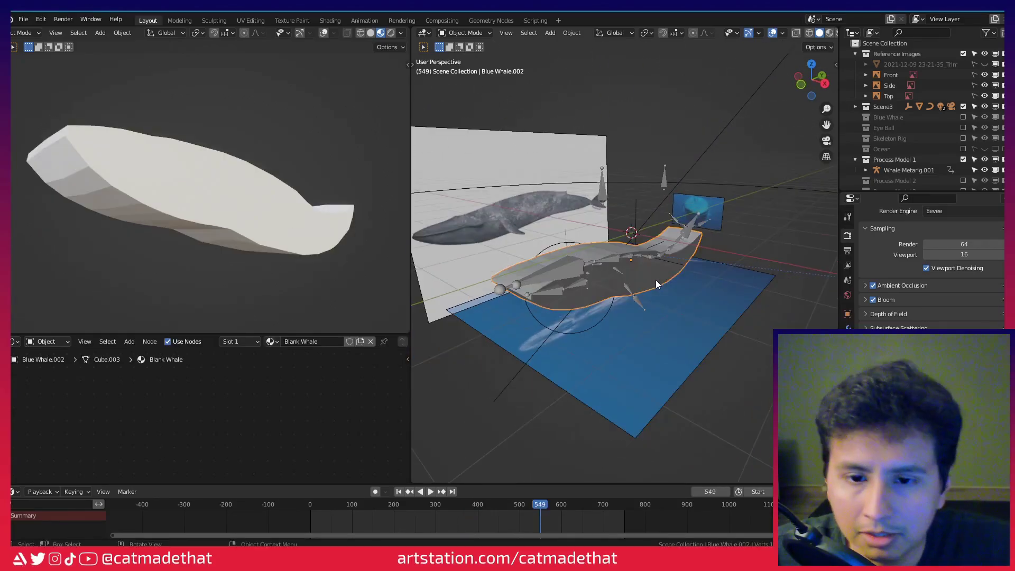
middle_drag(656, 279, 654, 239)
key(Tab)
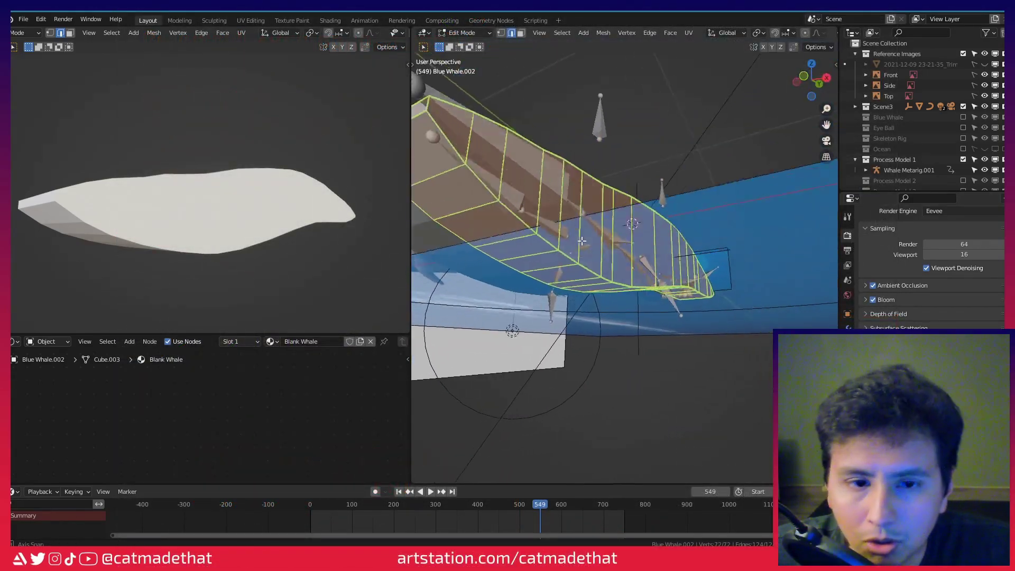
middle_drag(582, 241, 566, 232)
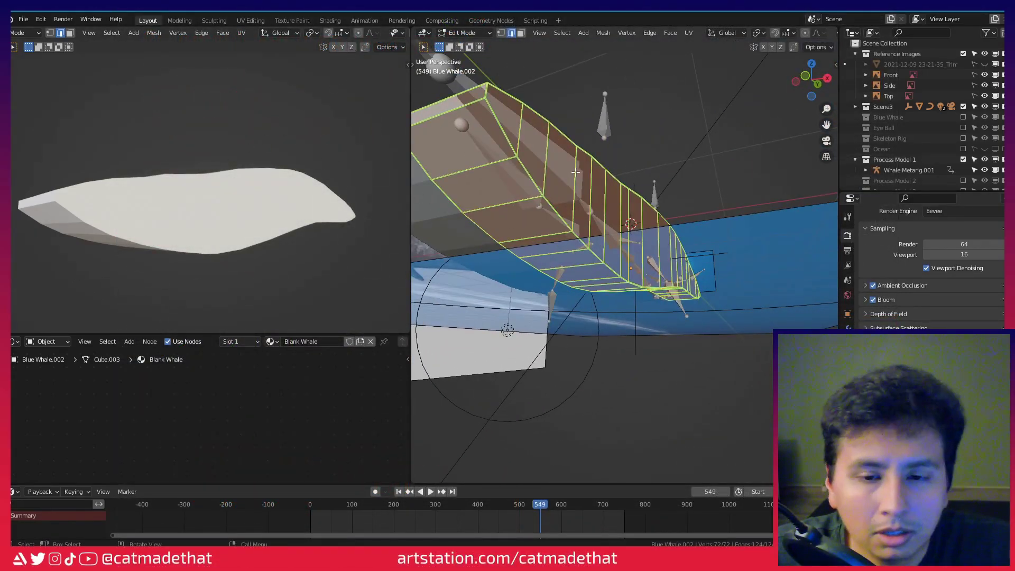
middle_drag(576, 172, 494, 209)
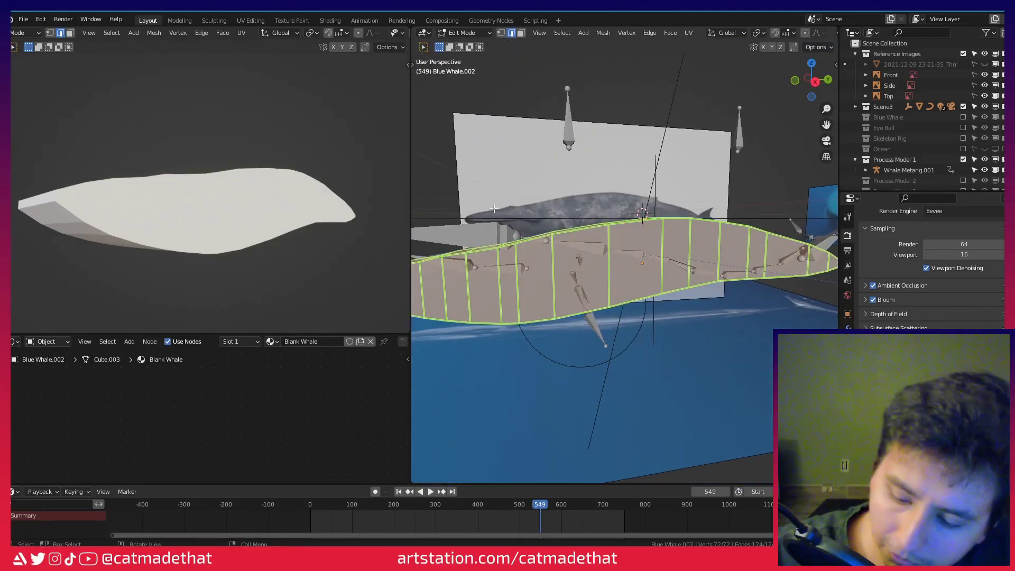
Compare the Process Model 1 mesh with the side reference in right view and with the top reference in top view.
key(KP_3)
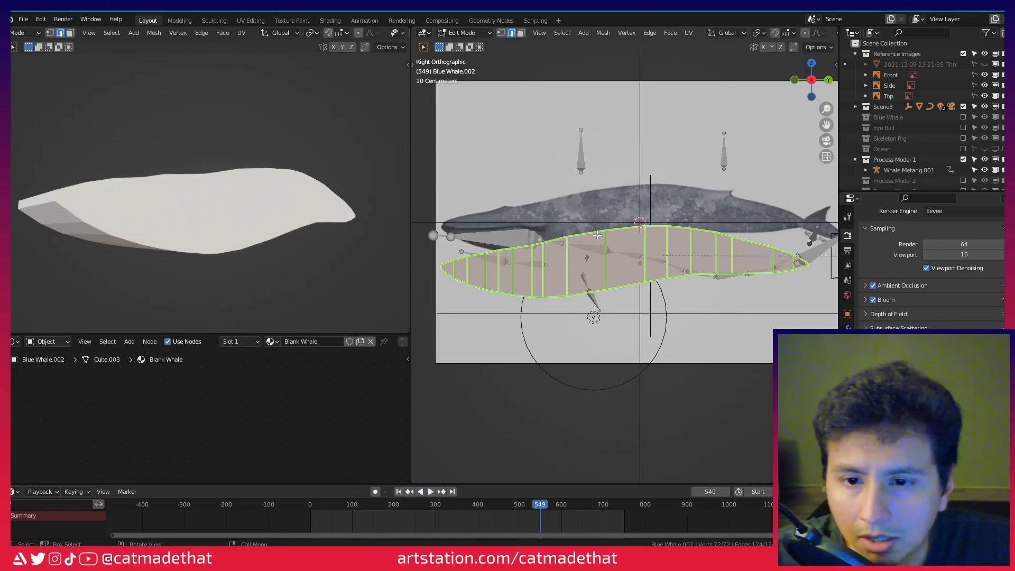
middle_drag(596, 226, 572, 250)
middle_drag(691, 337, 614, 328)
shift+middle_drag(704, 247, 641, 245)
key(KP_7)
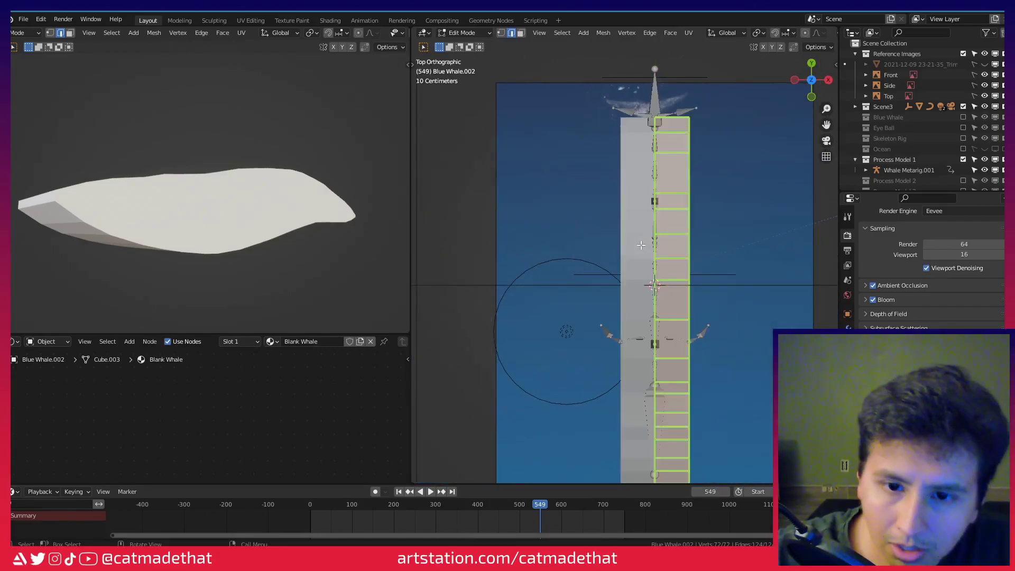
Exclude the Process Model 1 collection from the view layer and look over the exposed top reference image.
click(963, 159)
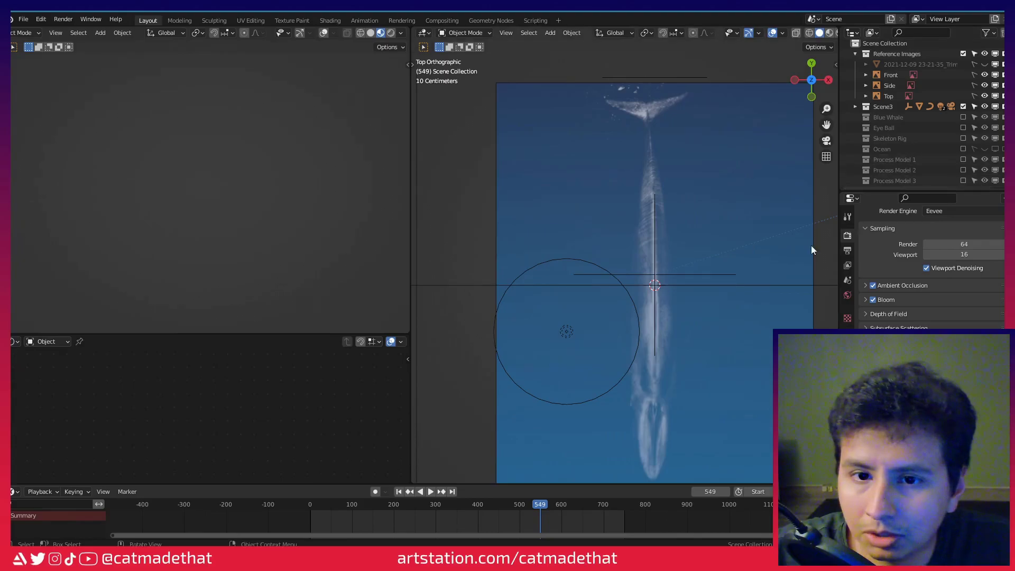
shift+middle_drag(751, 294, 719, 214)
scroll(665, 325, up, 3)
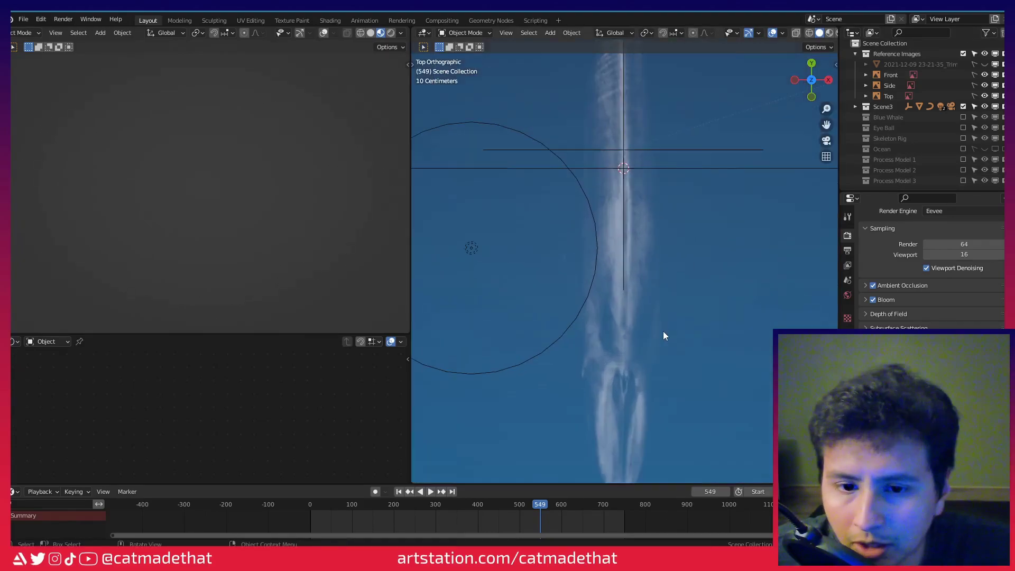
middle_drag(664, 335, 630, 268)
middle_drag(633, 310, 606, 261)
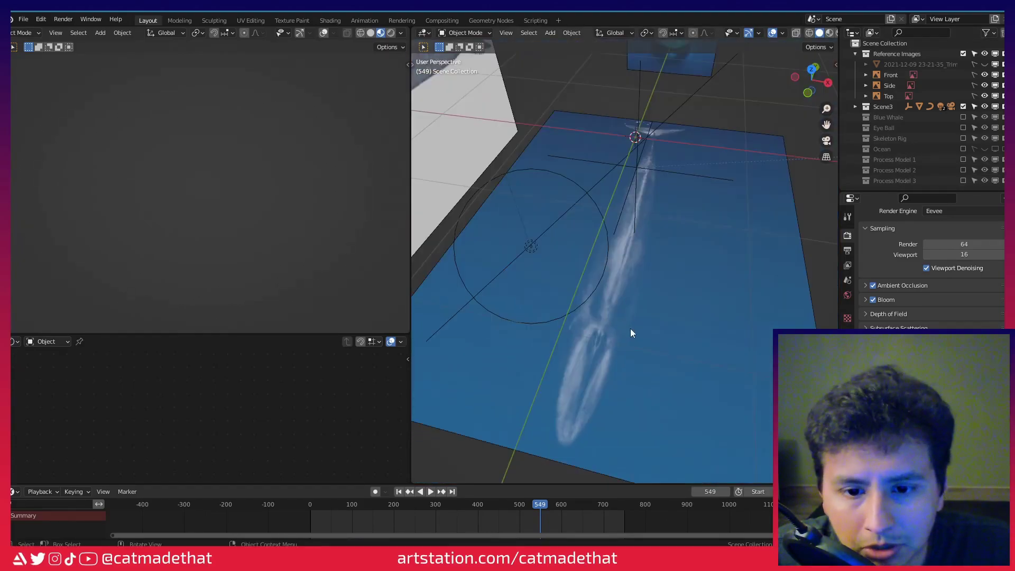
middle_drag(630, 328, 605, 310)
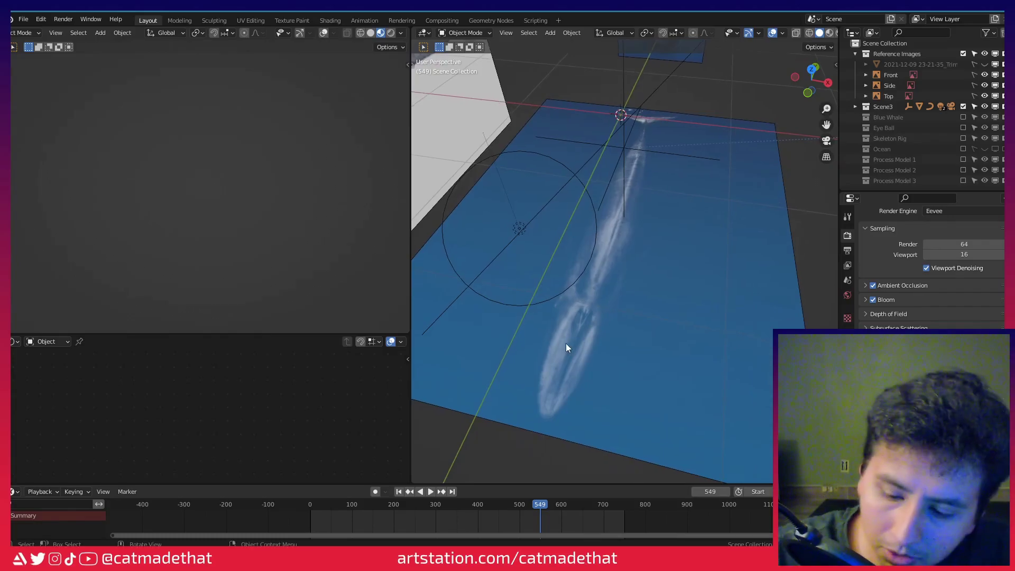
Examine the whale's outline in the top reference image up close, from the head along the body to the tail fluke.
key(KP_7)
scroll(521, 203, up, 2)
shift+middle_drag(522, 207, 570, 335)
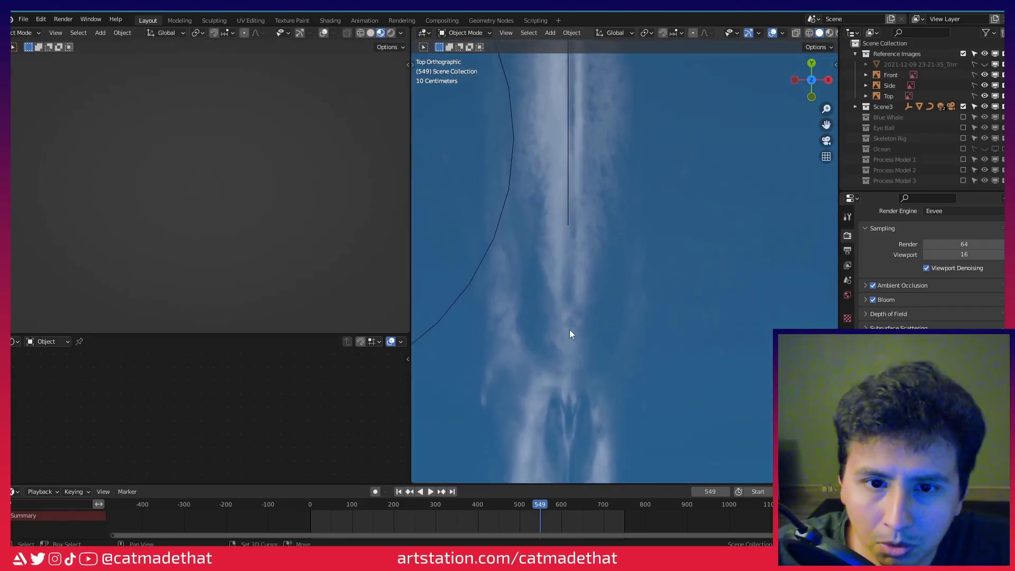
shift+middle_drag(589, 241, 615, 326)
shift+middle_drag(623, 179, 622, 401)
shift+middle_drag(616, 221, 620, 300)
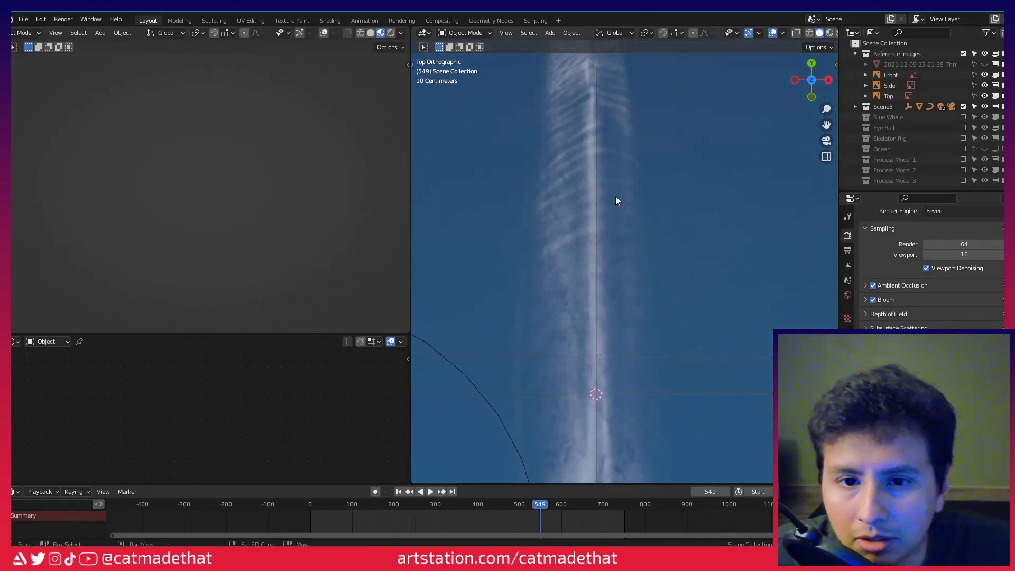
shift+middle_drag(616, 195, 622, 295)
shift+middle_drag(605, 118, 605, 297)
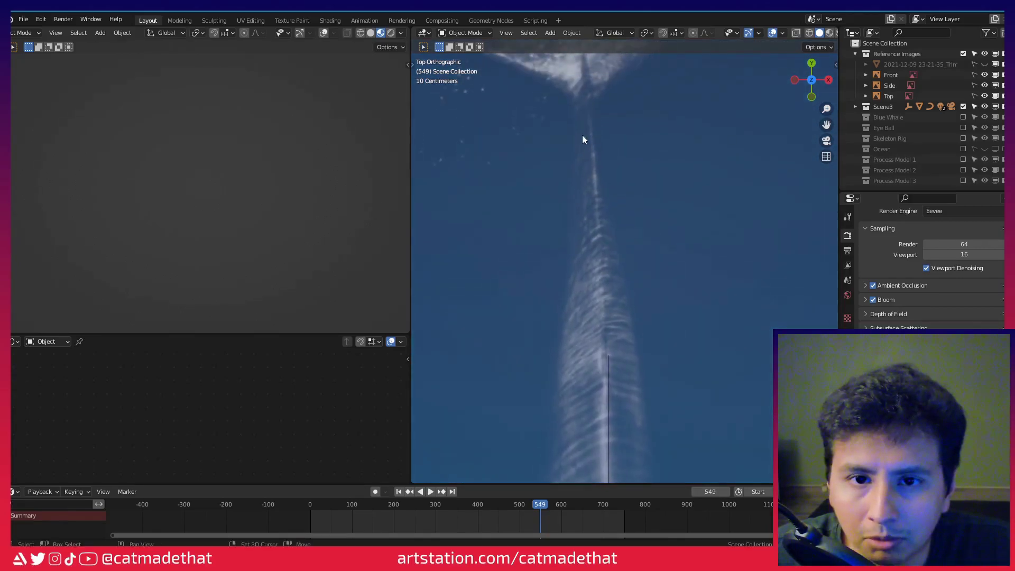
shift+middle_drag(582, 136, 590, 305)
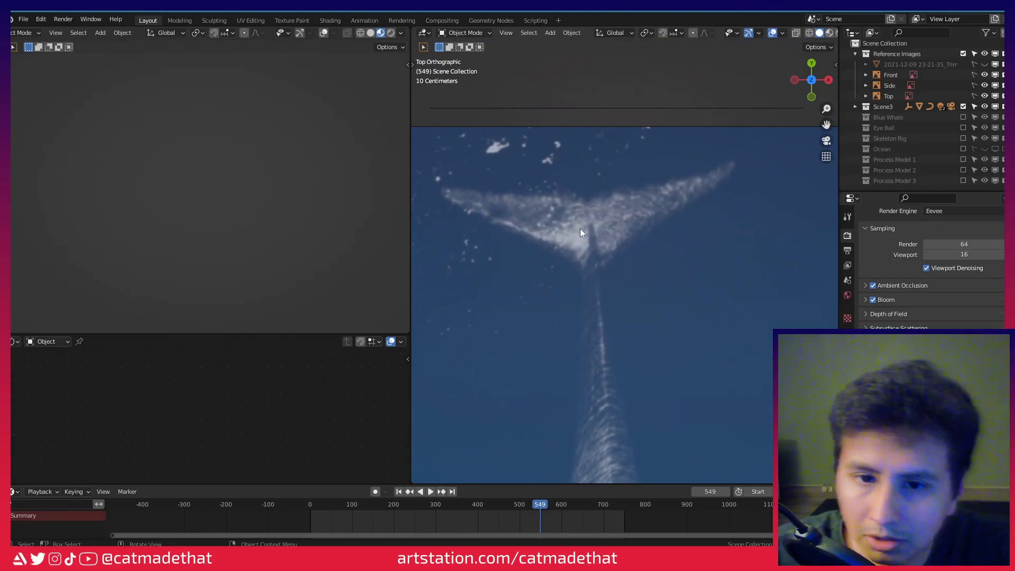
Check the whale's front reference image in front view, then view all three reference planes in perspective.
key(KP_1)
scroll(588, 206, down, 4)
shift+middle_drag(597, 179, 611, 211)
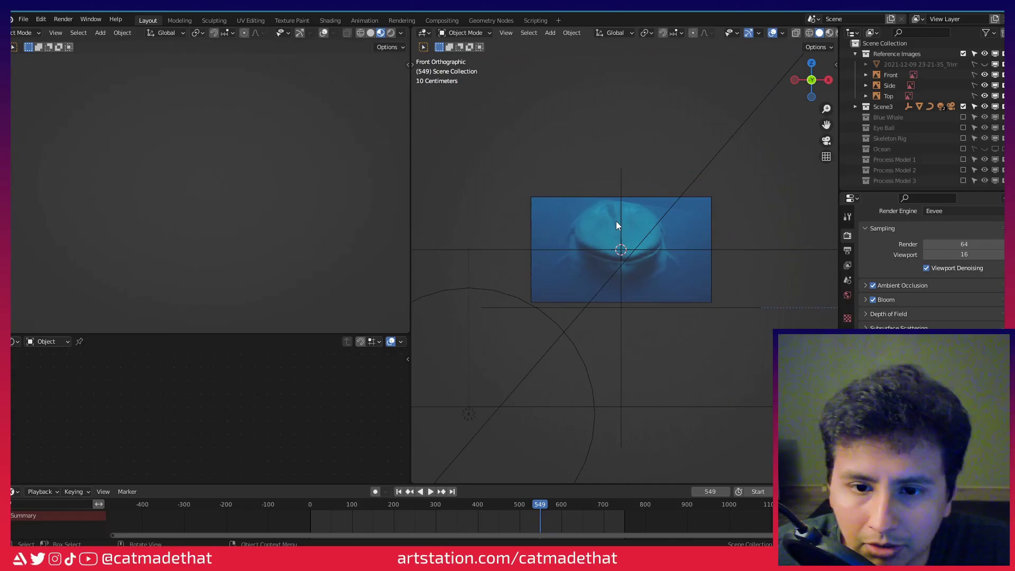
middle_drag(625, 228, 645, 252)
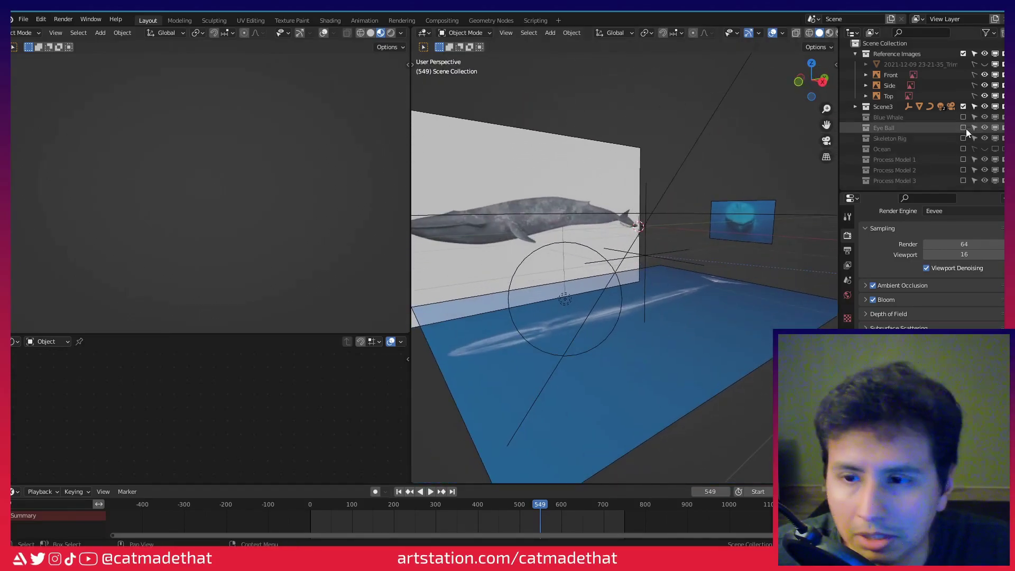
Re-enable the Process Model 1 collection and compare its whale body with the side reference in right view.
click(963, 160)
key(KP_3)
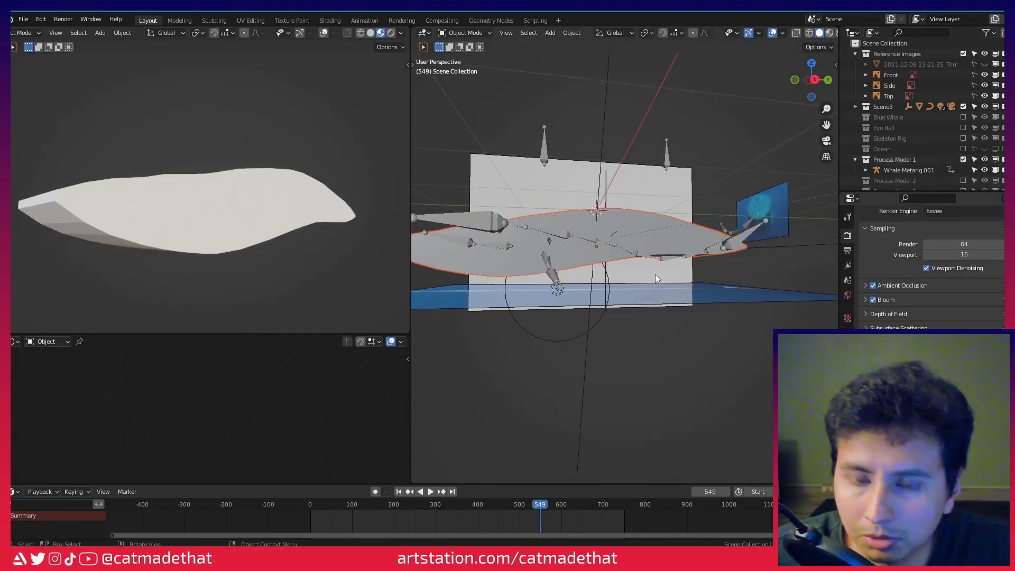
scroll(655, 274, up, 2)
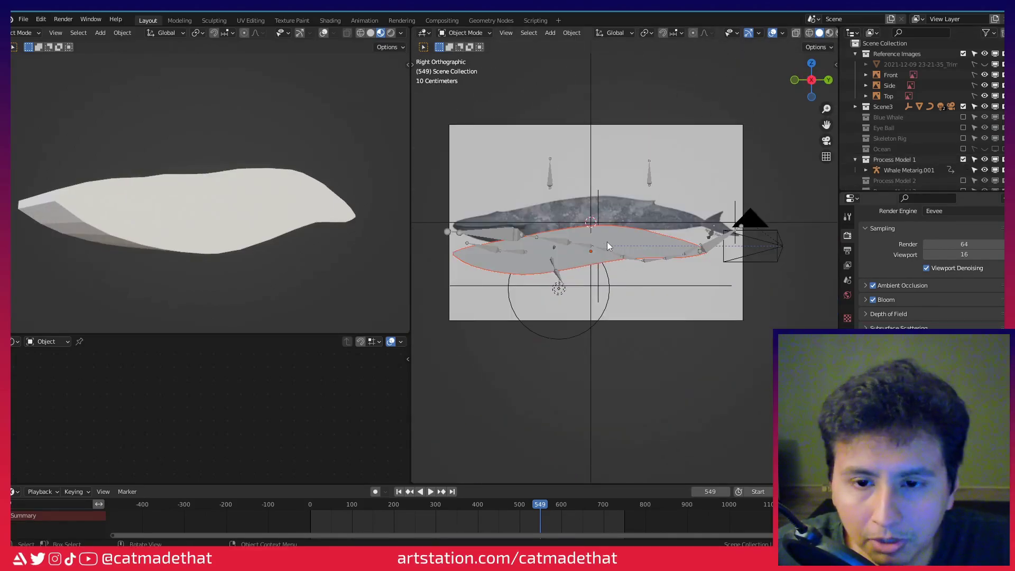
scroll(608, 242, up, 3)
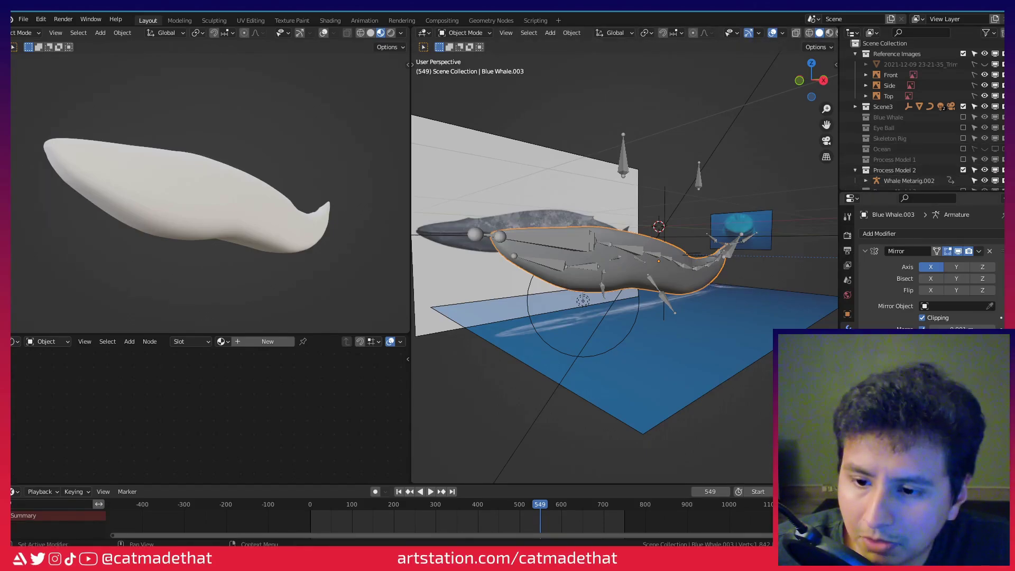
Remove the subdivision smoothing from the Process Model 2 whale body and shade it flat.
middle_drag(668, 263, 609, 249)
scroll(649, 265, up, 4)
scroll(631, 254, down, 6)
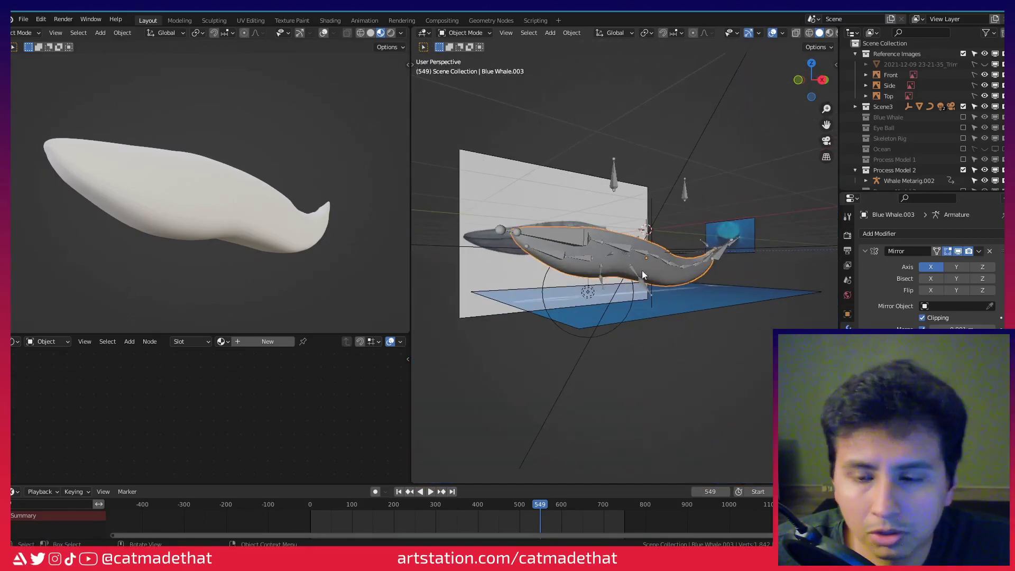
key(ctrl+0)
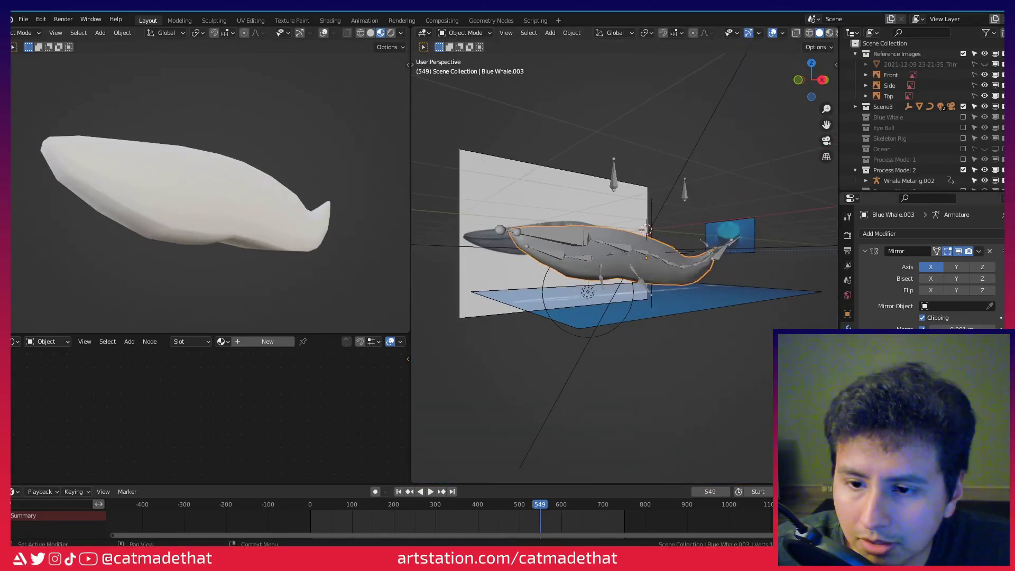
mouse_move(603, 247)
middle_down()
mouse_move(582, 245)
mouse_move(622, 244)
middle_up()
scroll(623, 244, up, 4)
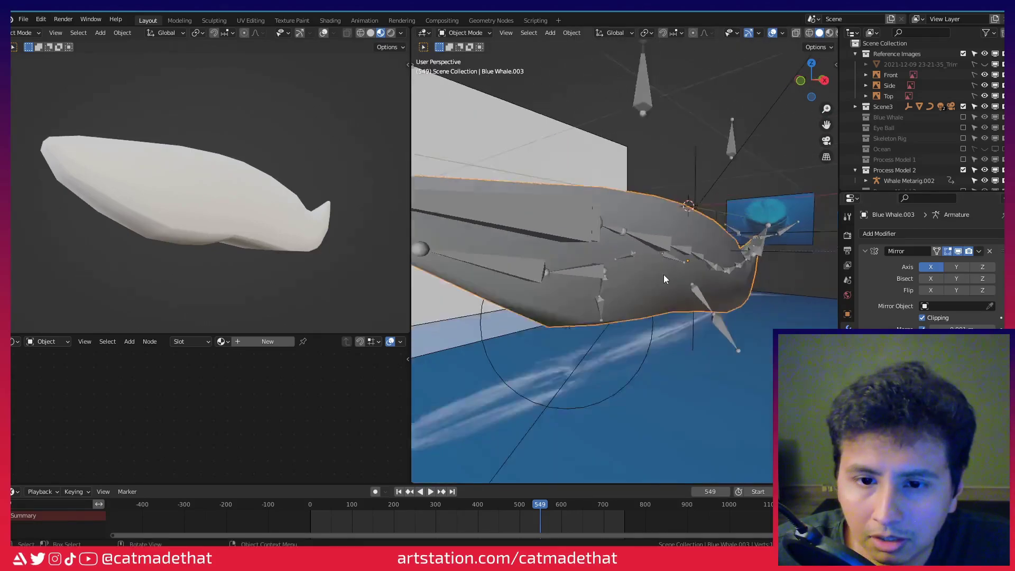
scroll(664, 275, down, 3)
right_click(659, 281)
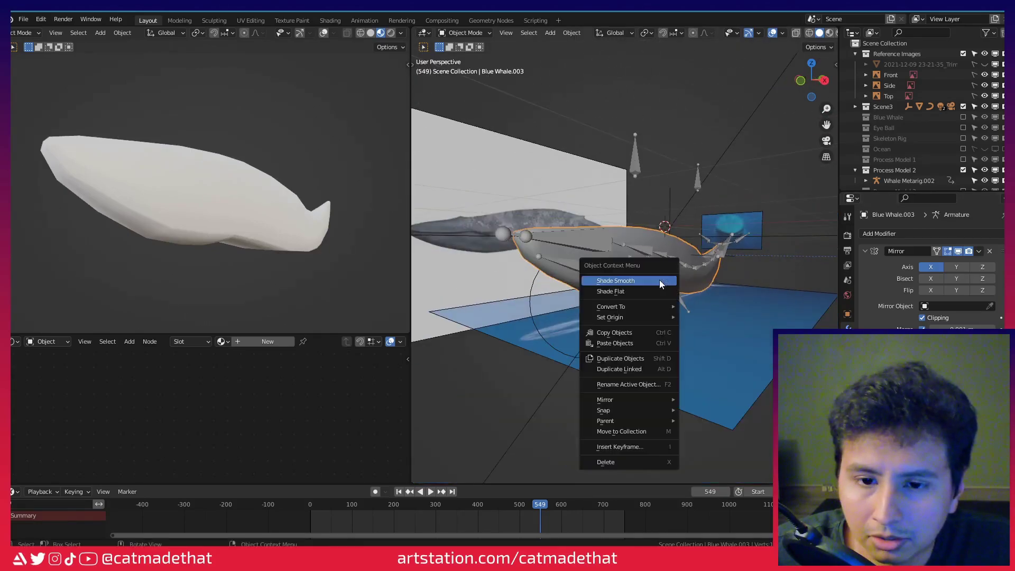
click(635, 292)
Open the Process Model 2 whale in Edit Mode and compare its edge loops with the side reference in right view.
middle_drag(619, 271, 600, 215)
key(Tab)
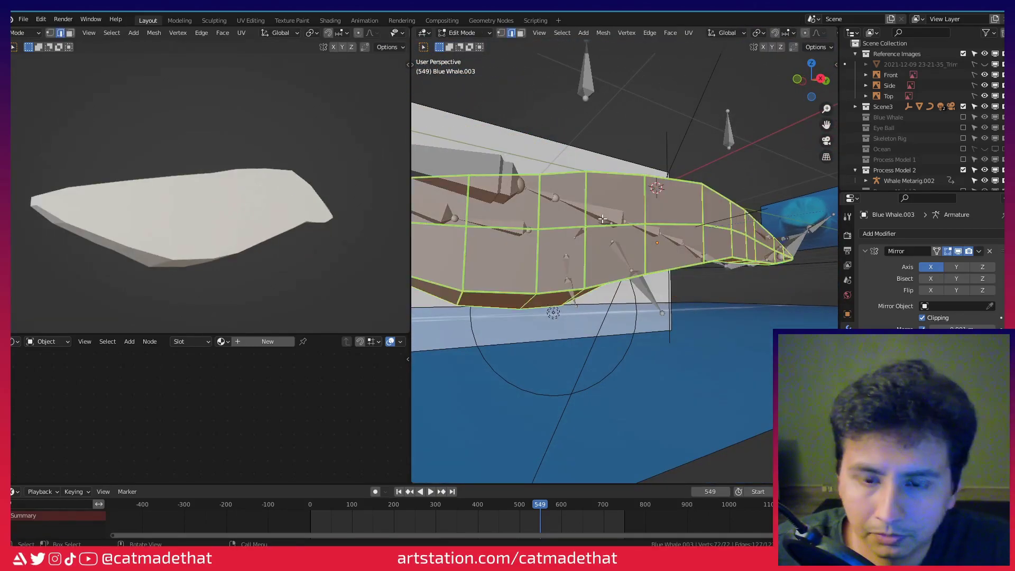
key(KP_3)
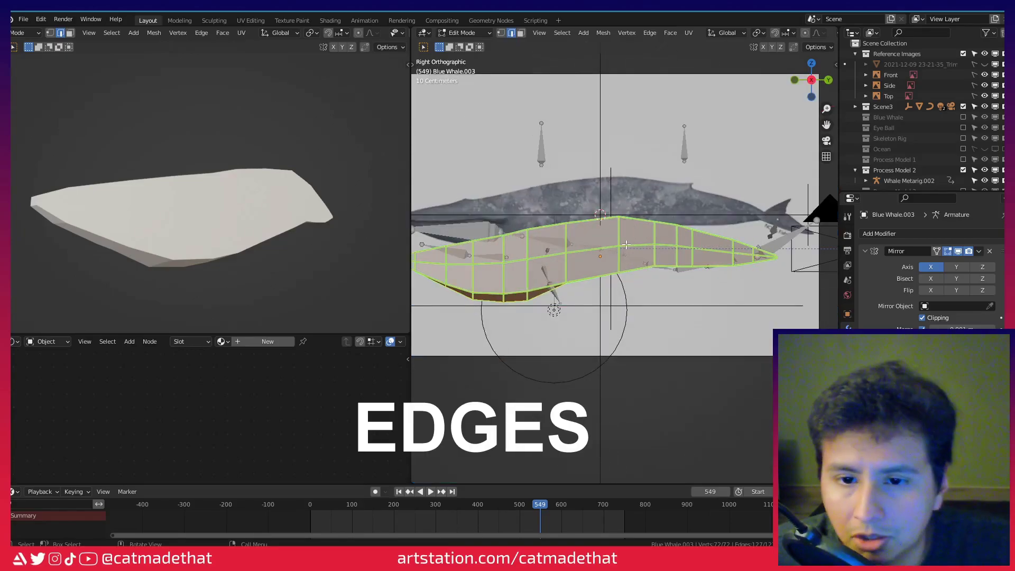
shift+middle_drag(490, 280, 538, 280)
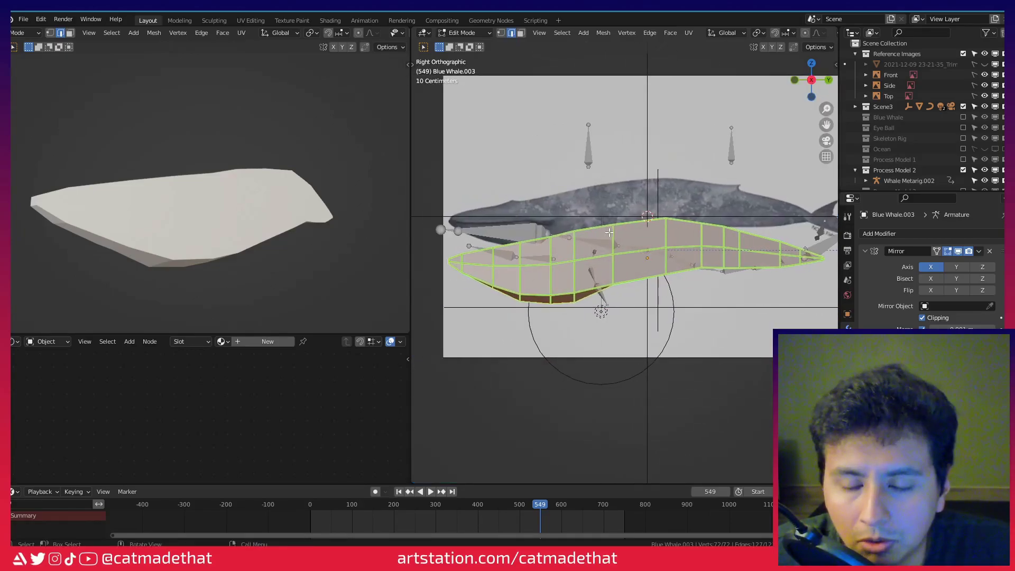
shift+middle_drag(650, 240, 613, 255)
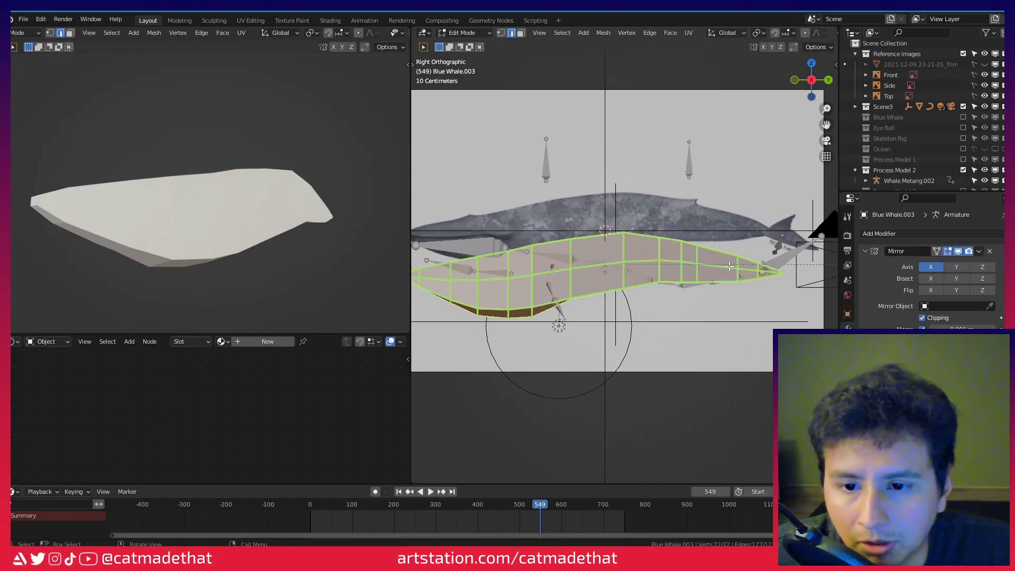
shift+middle_drag(525, 252, 599, 250)
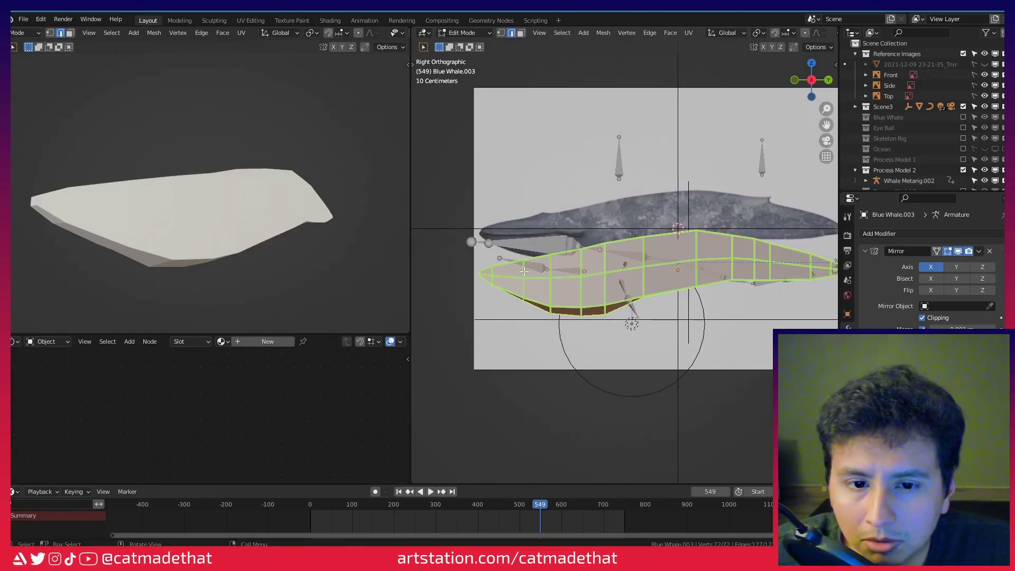
Inspect the Process Model 2 edge loops closely along the jaw and mid-body, then view the mesh from the front in perspective.
scroll(550, 270, up, 5)
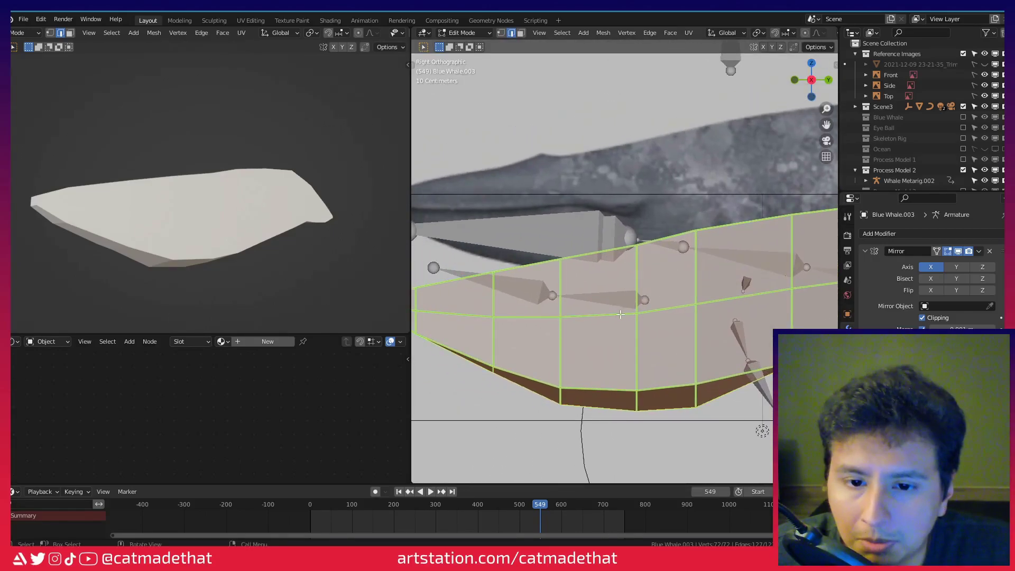
scroll(622, 316, down, 4)
scroll(656, 273, up, 4)
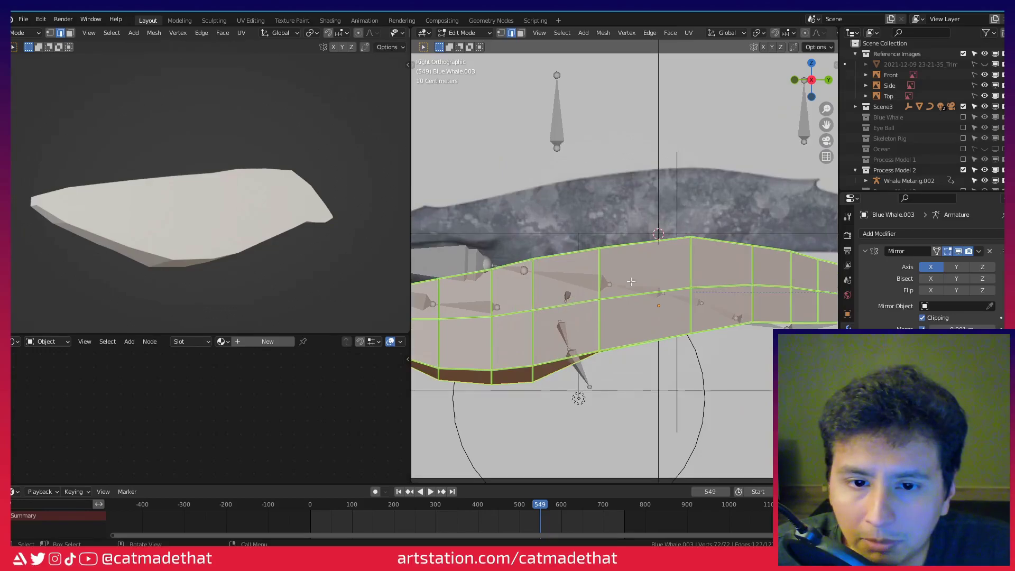
shift+middle_drag(660, 267, 565, 286)
scroll(640, 311, down, 2)
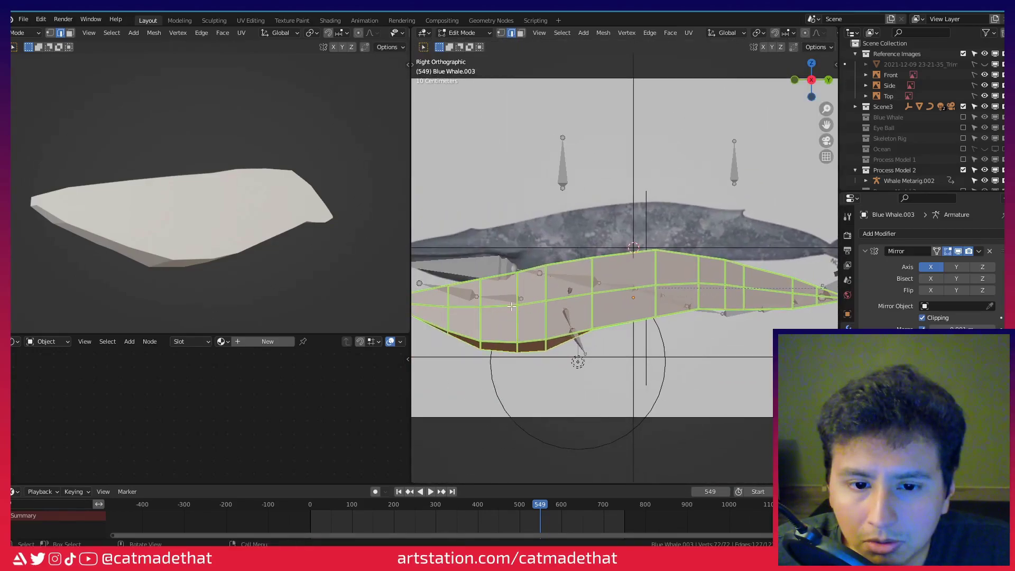
middle_drag(517, 343, 706, 251)
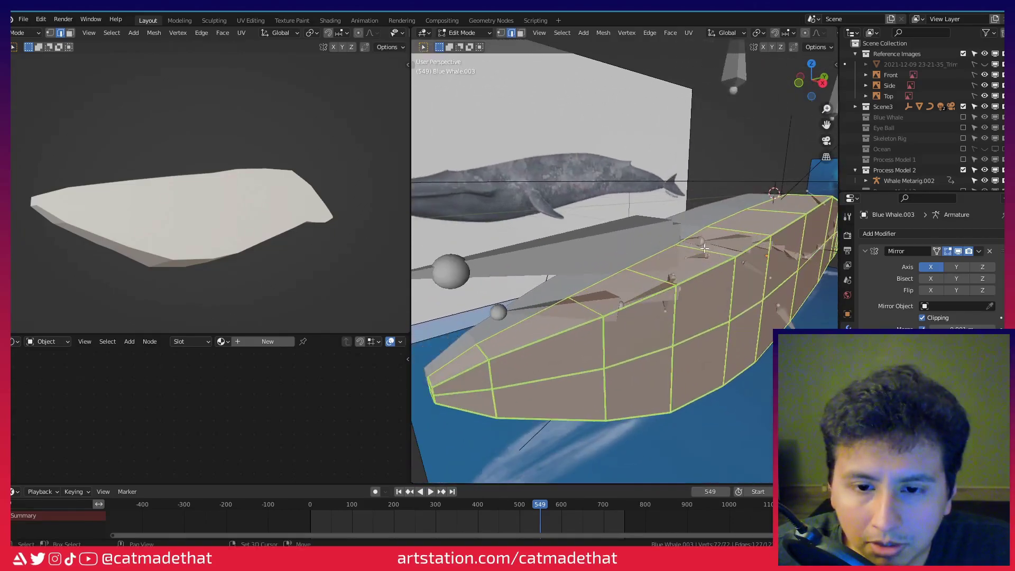
Return the Process Model 2 whale to Object Mode and exclude its collection from the scene.
key(Tab)
click(856, 170)
click(964, 170)
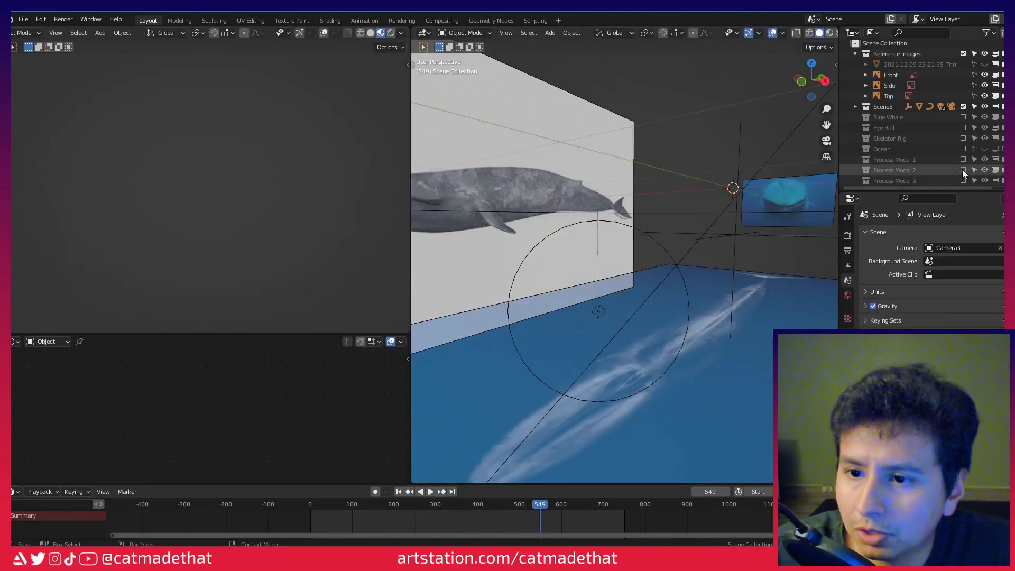
Enable the Process Model 3 collection and select its whale body to view the smoothed shape with tail against the references.
click(964, 181)
scroll(711, 201, down, 4)
middle_drag(711, 201, 667, 252)
scroll(666, 252, up, 2)
click(690, 273)
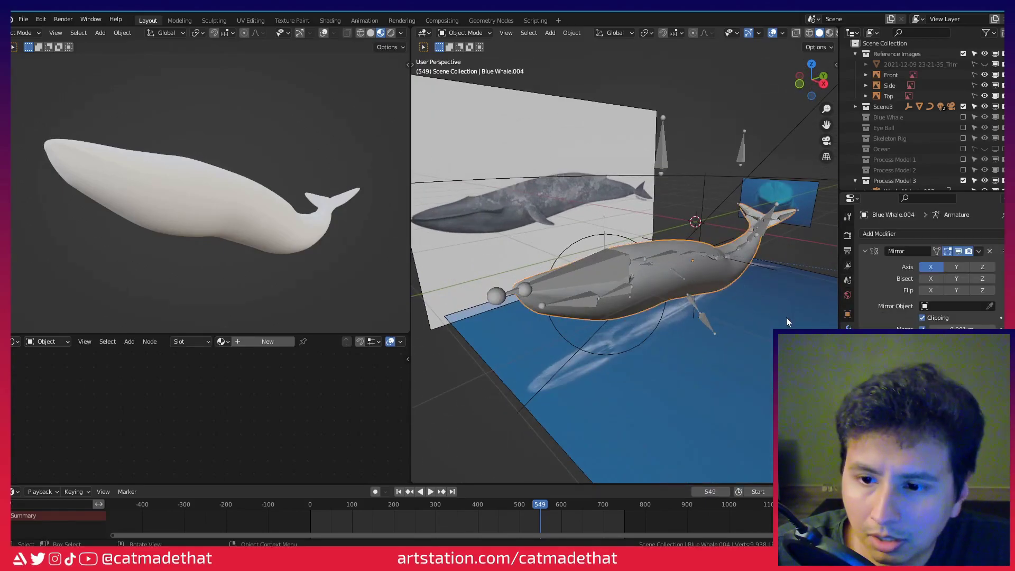
Exclude the Process Model 3 collection and enable the Blue Whale and Eye Ball collections to show the finished whale.
click(963, 180)
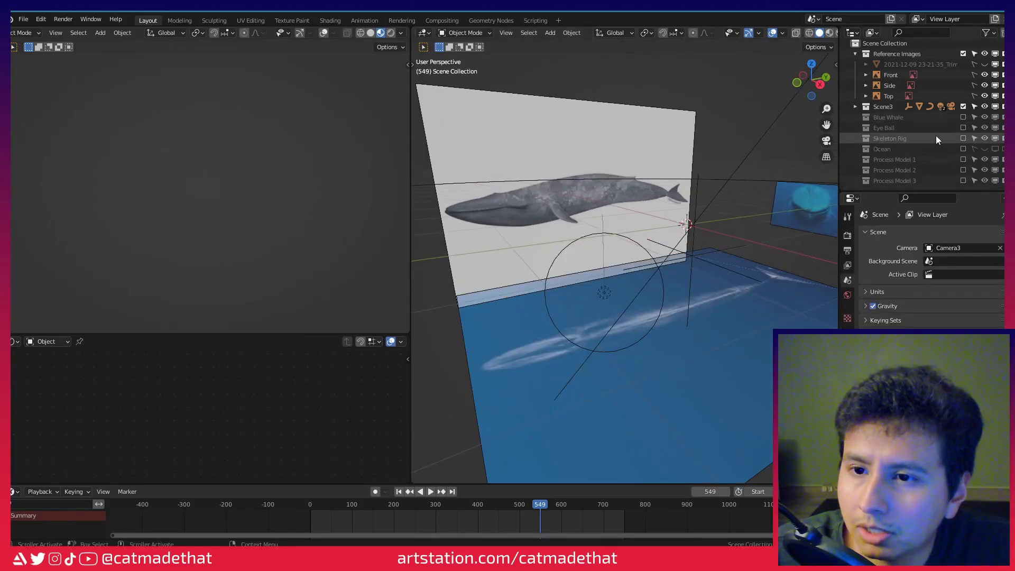
click(963, 117)
click(963, 128)
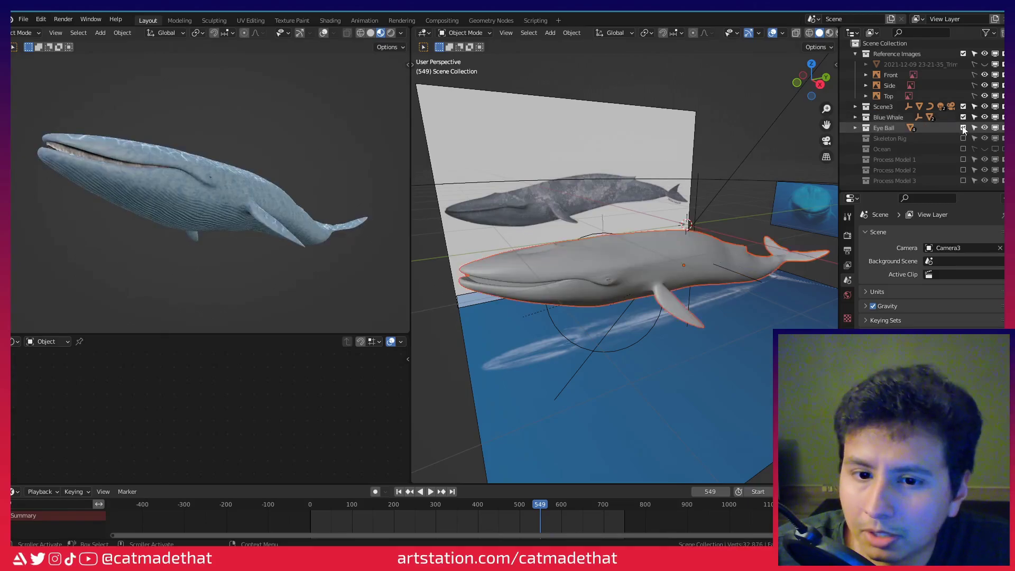
scroll(652, 266, up, 5)
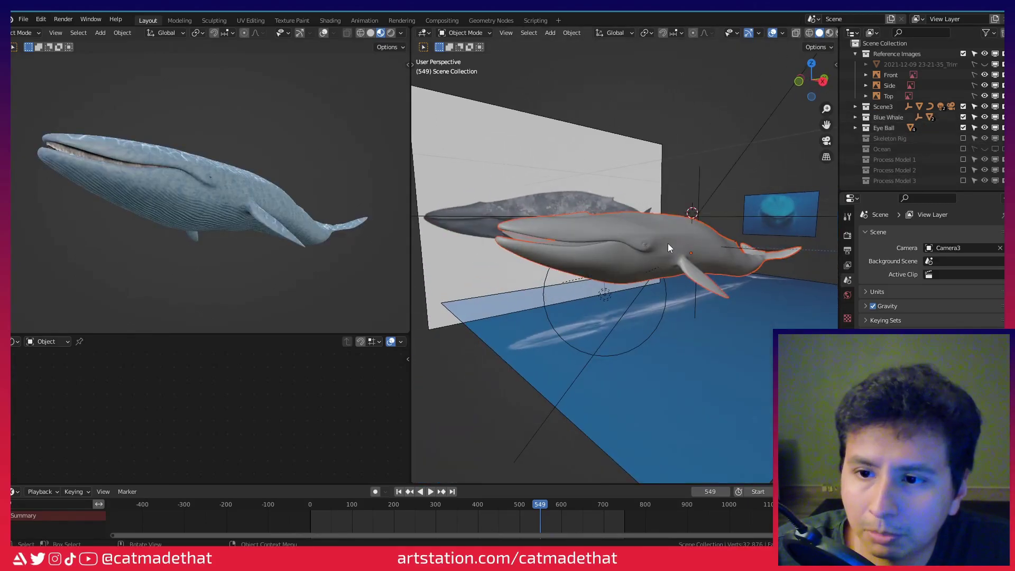
middle_drag(699, 259, 641, 180)
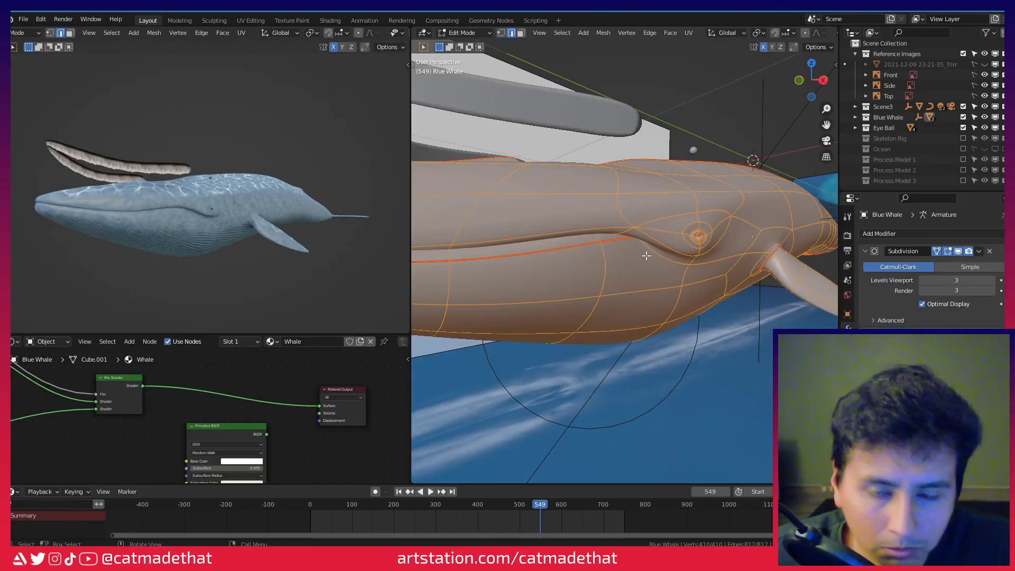
Examine the finished whale's edge loops in Edit Mode around the eye, mouth, belly and dorsal fin.
middle_drag(647, 256, 603, 249)
scroll(600, 250, down, 3)
middle_drag(538, 256, 546, 255)
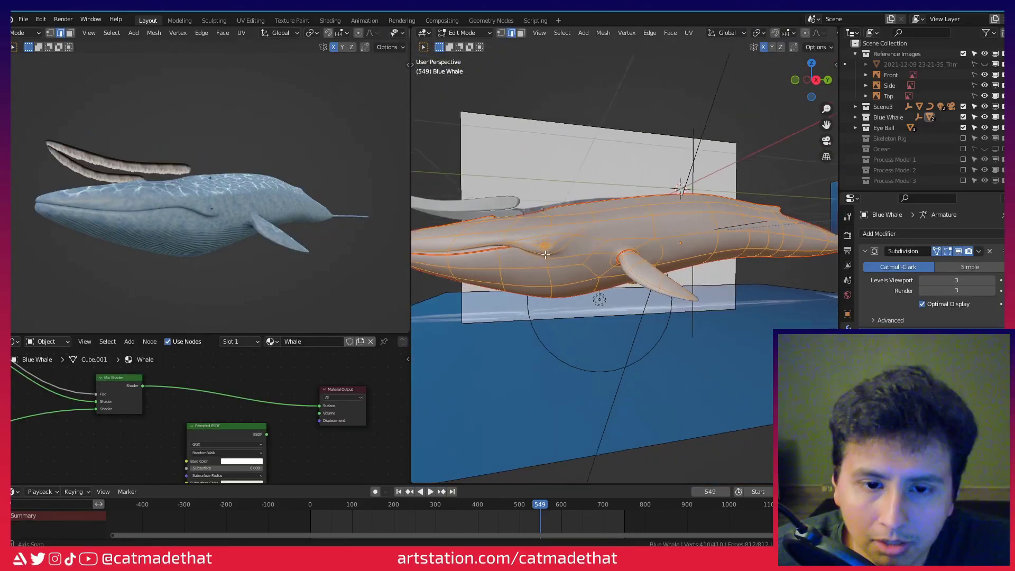
scroll(545, 254, up, 8)
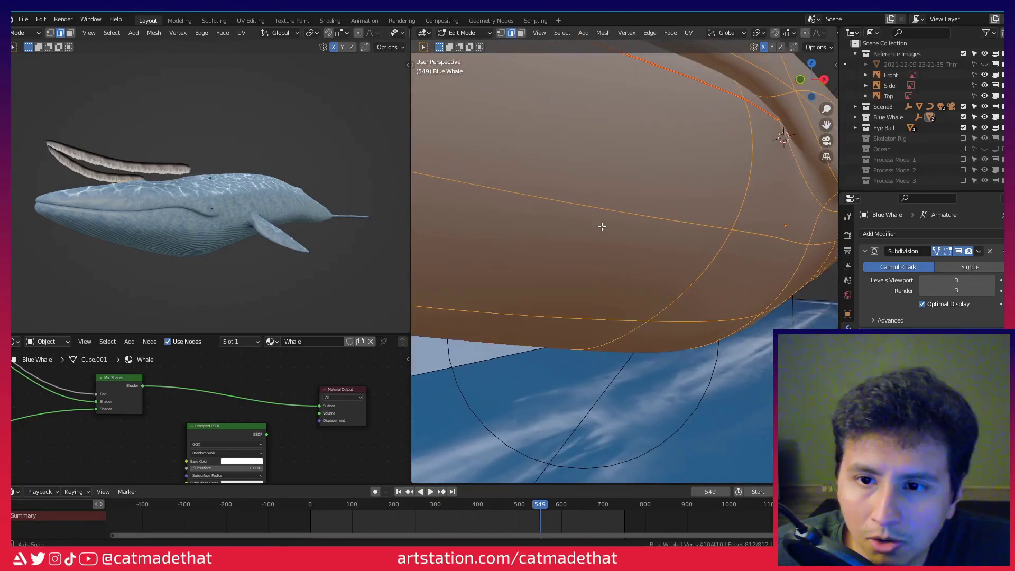
middle_drag(601, 226, 676, 194)
middle_drag(765, 216, 731, 351)
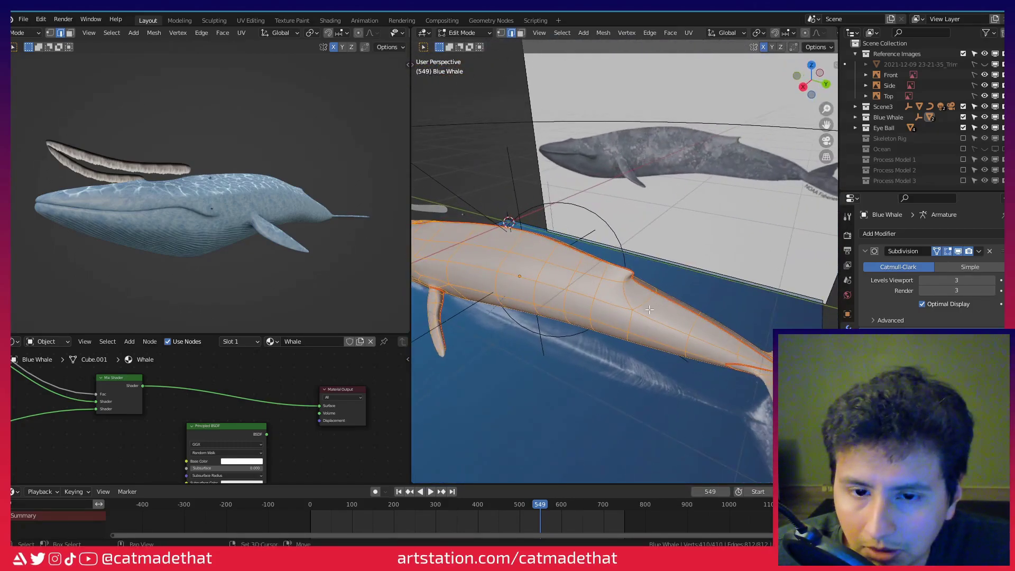
middle_drag(650, 310, 644, 274)
middle_drag(643, 273, 693, 271)
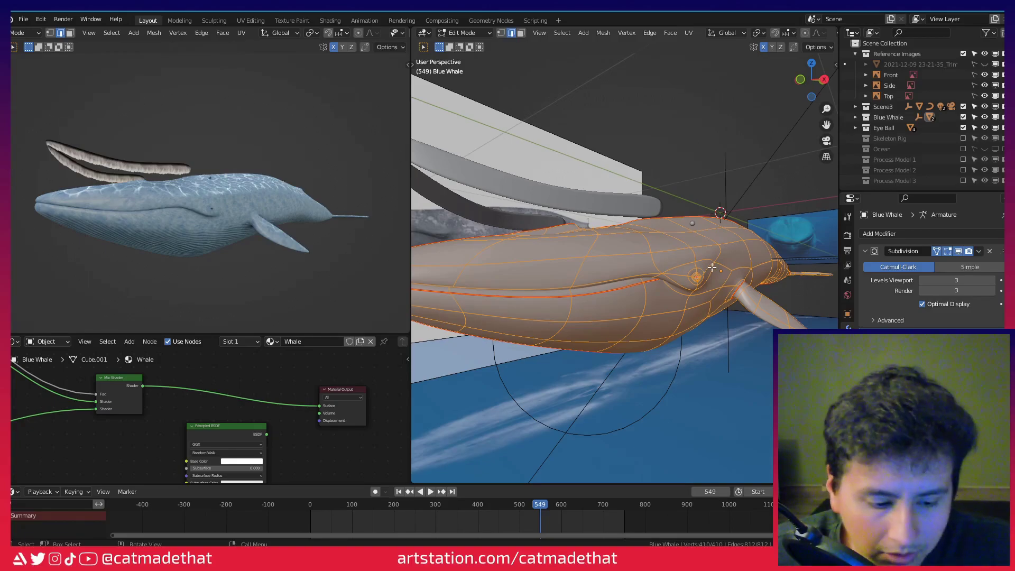
Return to Object Mode and turn off the viewport display of the Subdivision modifier on the Blue Whale mesh.
key(Tab)
mouse_move(712, 268)
middle_down()
mouse_move(673, 256)
mouse_move(706, 272)
middle_up()
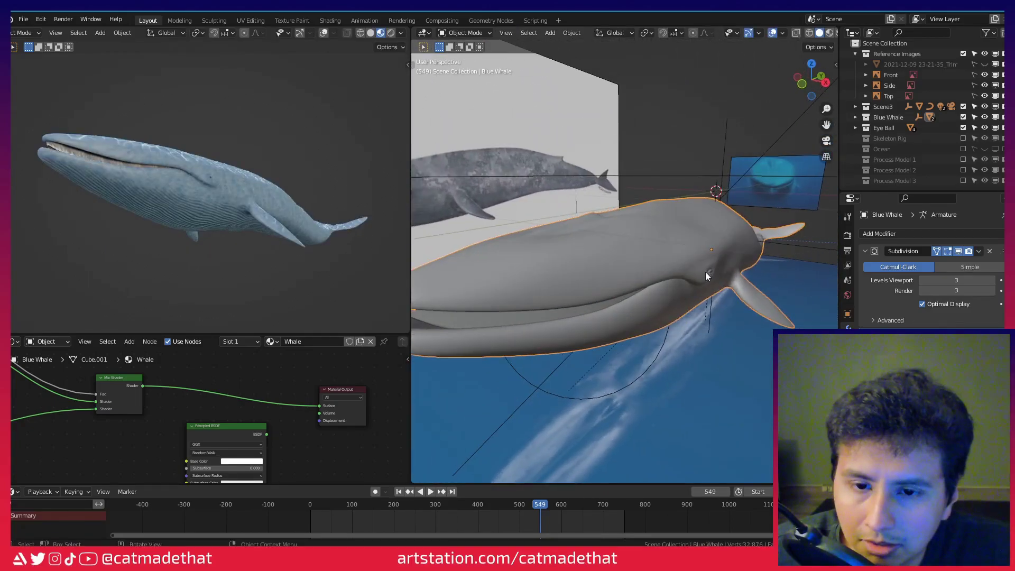
click(856, 117)
click(893, 127)
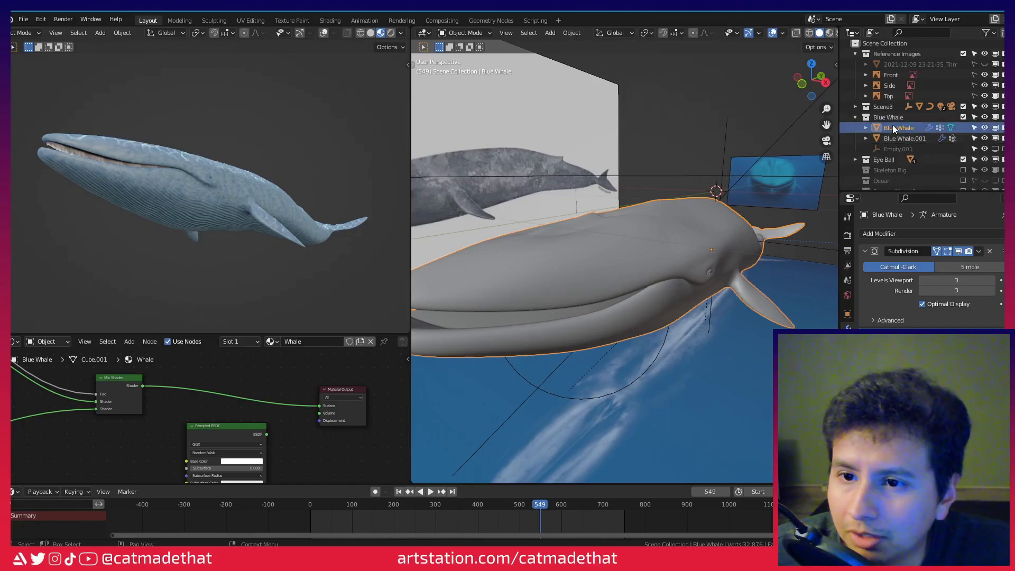
click(957, 251)
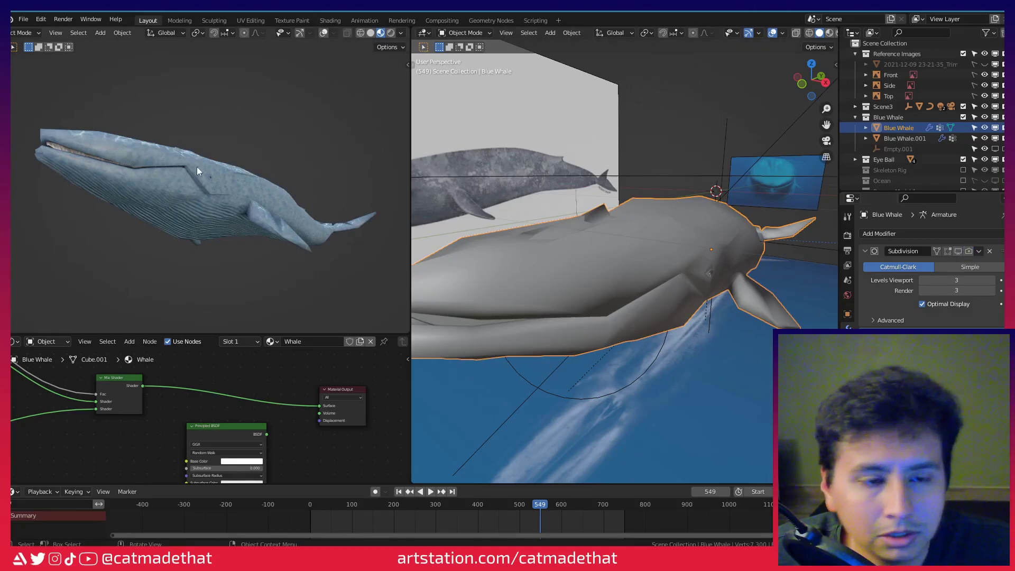
View the unsmoothed whale from the side and play its swimming animation.
middle_drag(198, 170, 214, 210)
scroll(642, 224, down, 3)
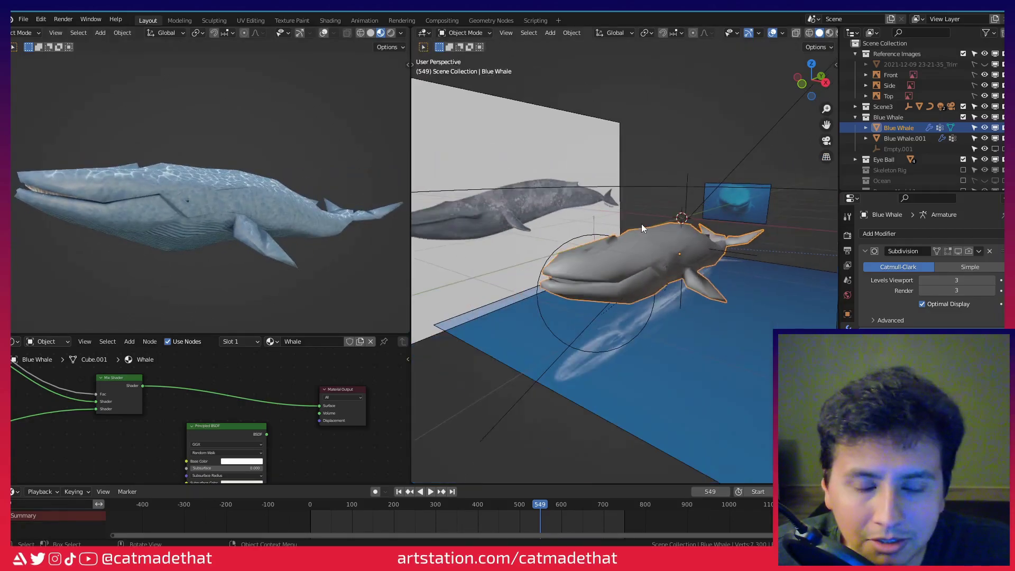
scroll(642, 224, up, 3)
key(space)
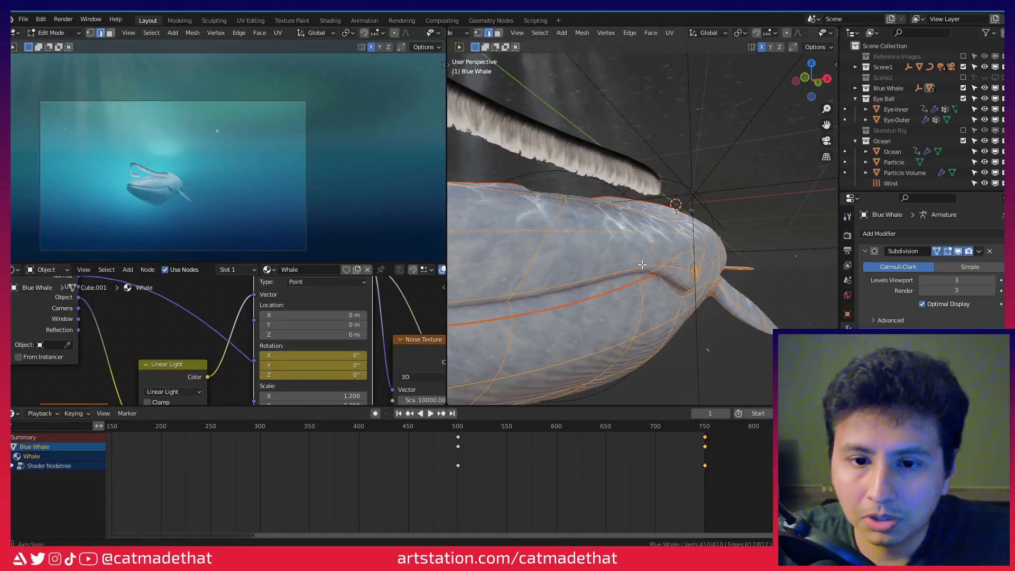
Leave Edit Mode on the textured whale and inspect its skin and throat grooves from below and from the side.
middle_drag(642, 264, 616, 232)
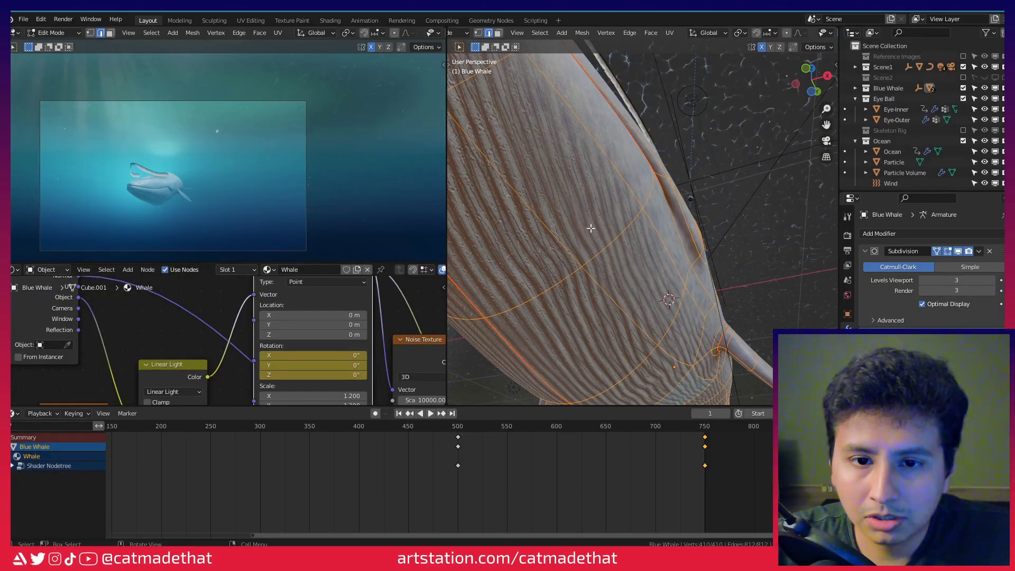
scroll(614, 223, down, 6)
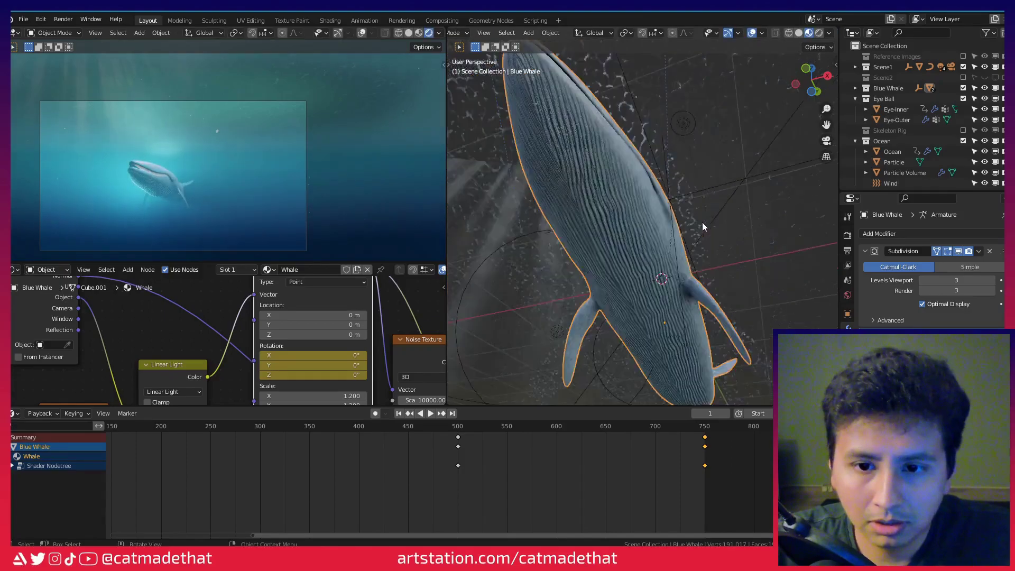
key(Tab)
middle_drag(702, 222, 630, 287)
scroll(656, 217, up, 3)
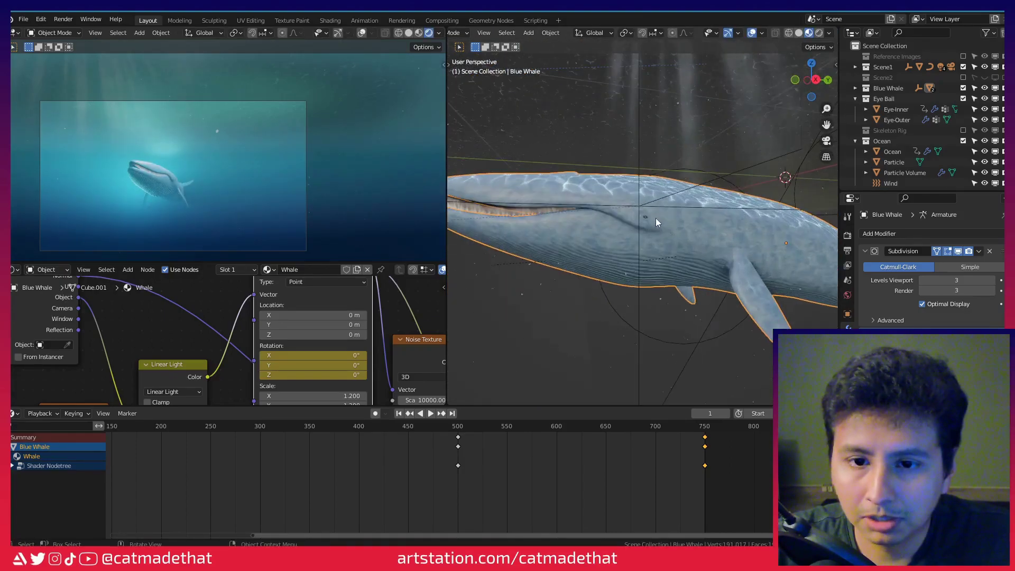
middle_drag(656, 218, 669, 246)
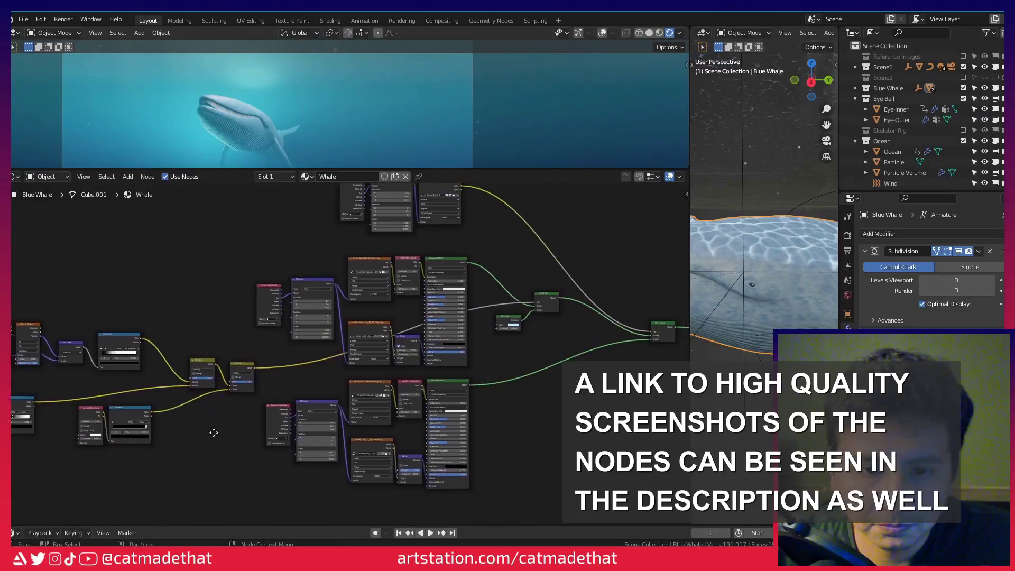
Examine the Whale material's skin and lines branches, including their image textures, Mapping, Bump and Principled BSDF nodes.
scroll(315, 317, down, 3)
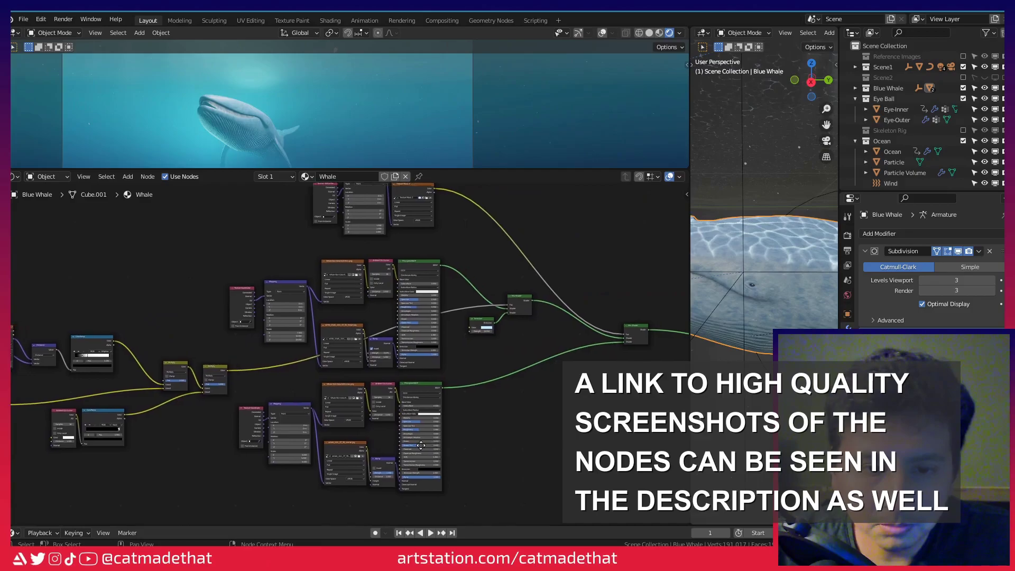
scroll(237, 278, up, 5)
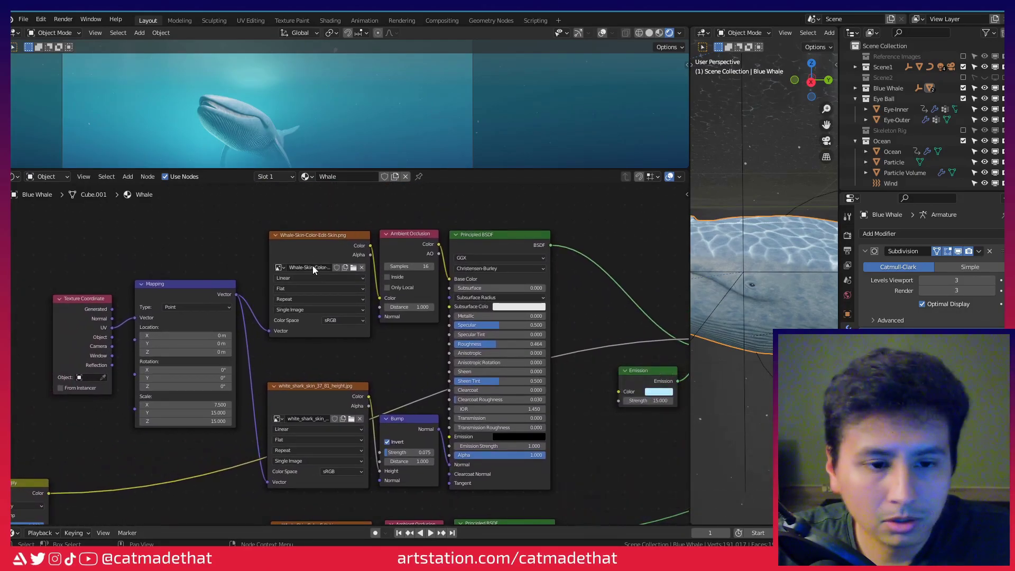
scroll(404, 374, down, 2)
scroll(386, 374, up, 4)
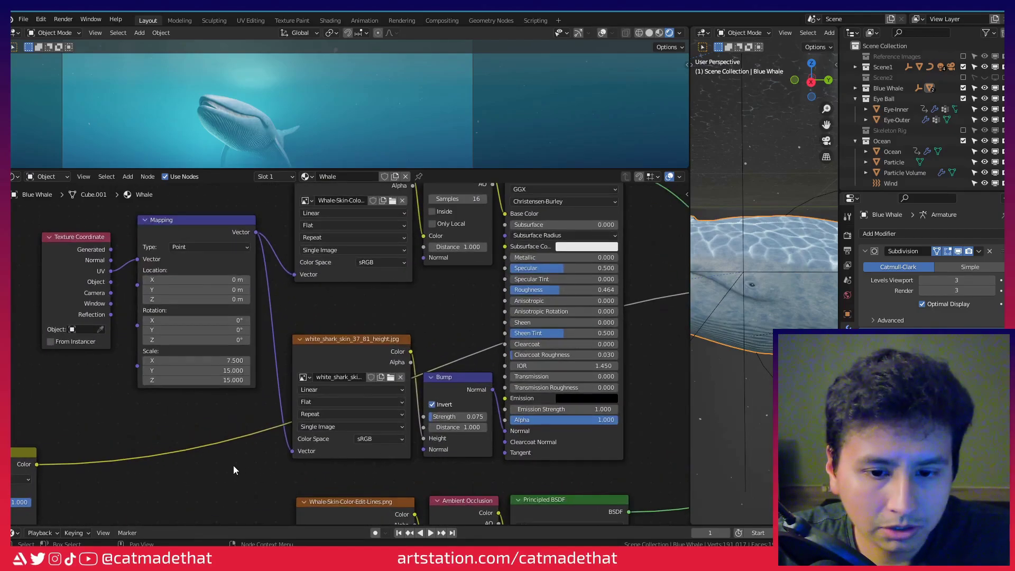
scroll(234, 470, down, 2)
middle_drag(254, 460, 222, 322)
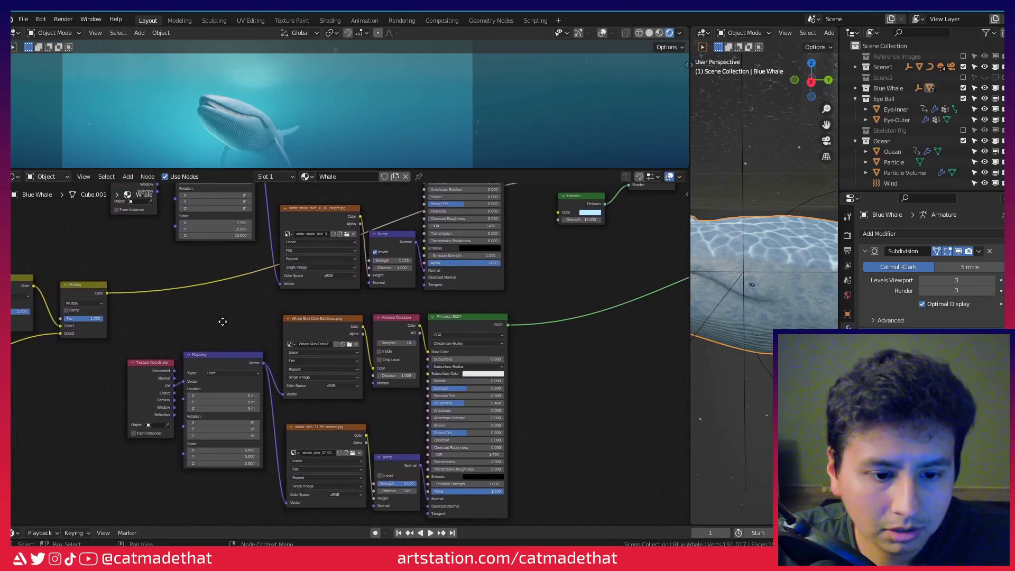
middle_drag(413, 452, 350, 376)
scroll(361, 371, up, 4)
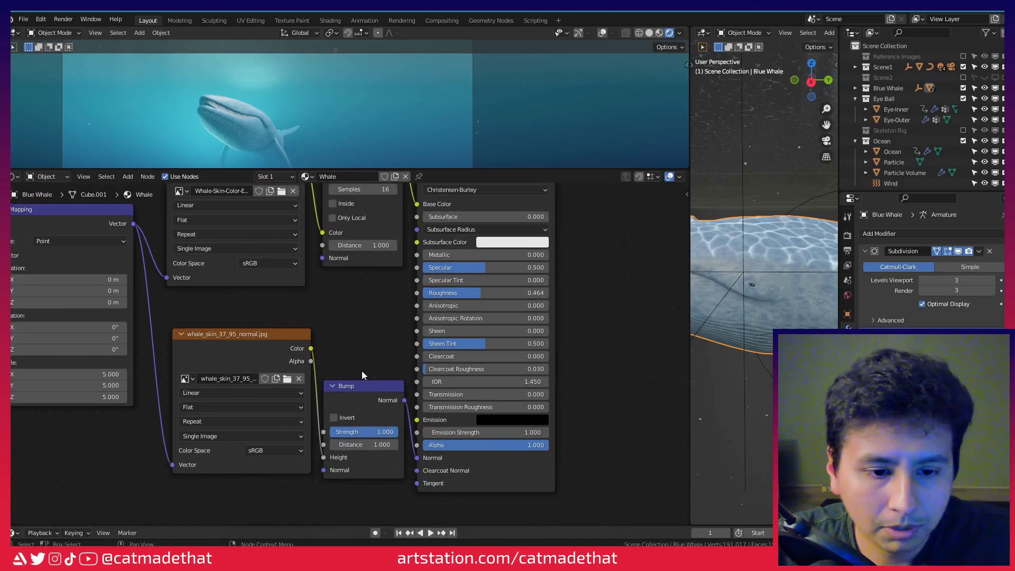
Inspect the whale's textured throat grooves up close, then switch the 3D viewport to Solid shading to compare the bare mesh.
middle_drag(817, 302, 662, 287)
scroll(662, 287, up, 2)
scroll(800, 294, up, 1)
middle_drag(799, 293, 828, 255)
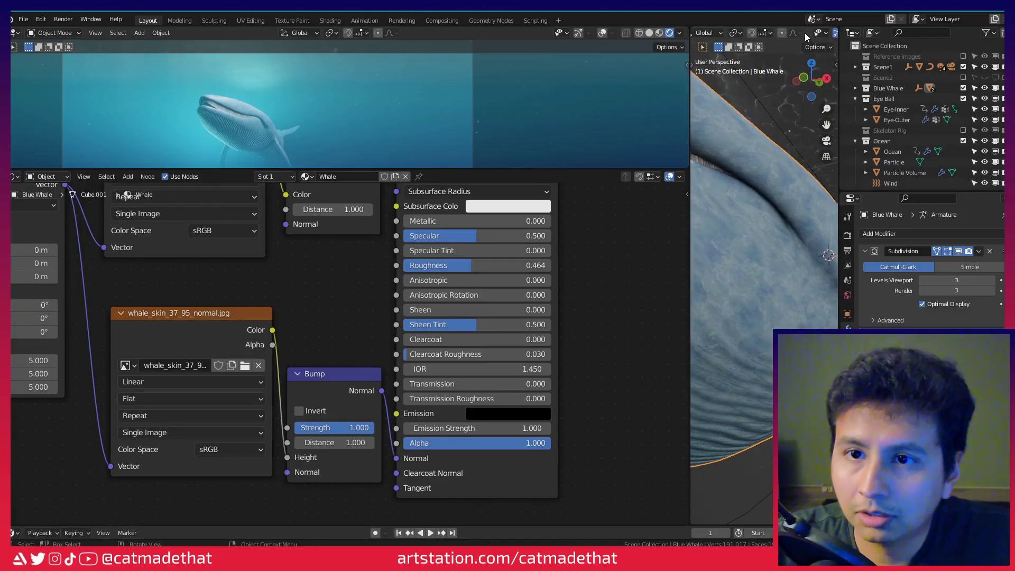
scroll(806, 36, down, 5)
click(799, 33)
mouse_move(764, 253)
middle_down()
mouse_move(739, 230)
mouse_move(747, 249)
mouse_move(716, 287)
middle_up()
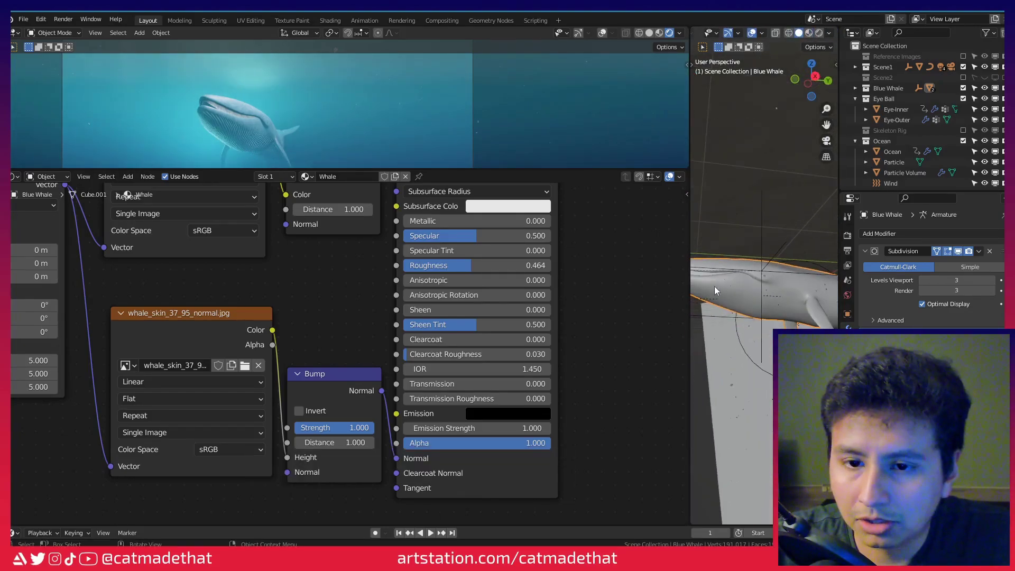
Widen the 3D viewport and set its shading back to Material Preview with the whale's jaw and throat in view.
drag(690, 278, 513, 278)
scroll(690, 272, up, 5)
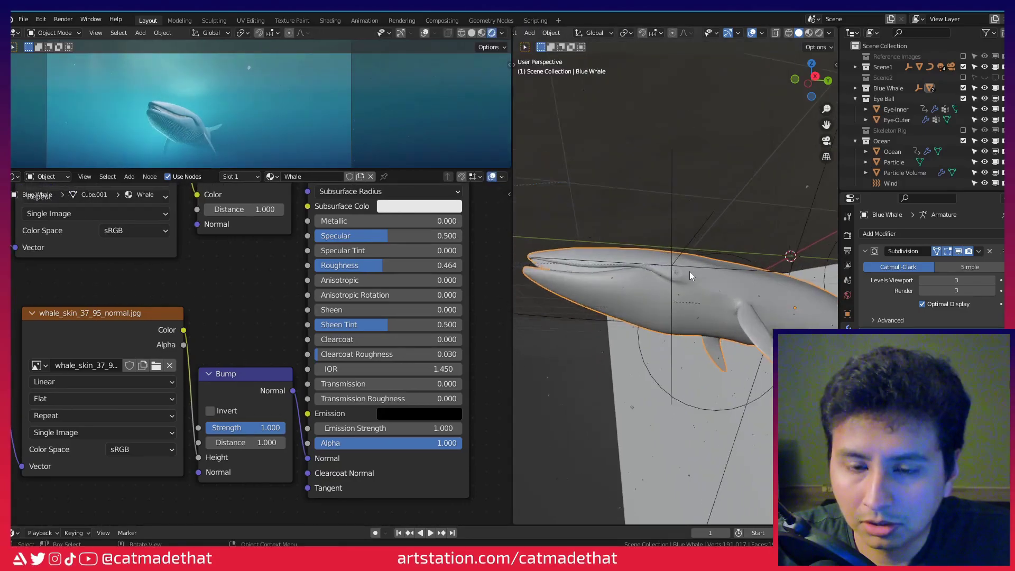
middle_drag(656, 276, 761, 267)
click(810, 34)
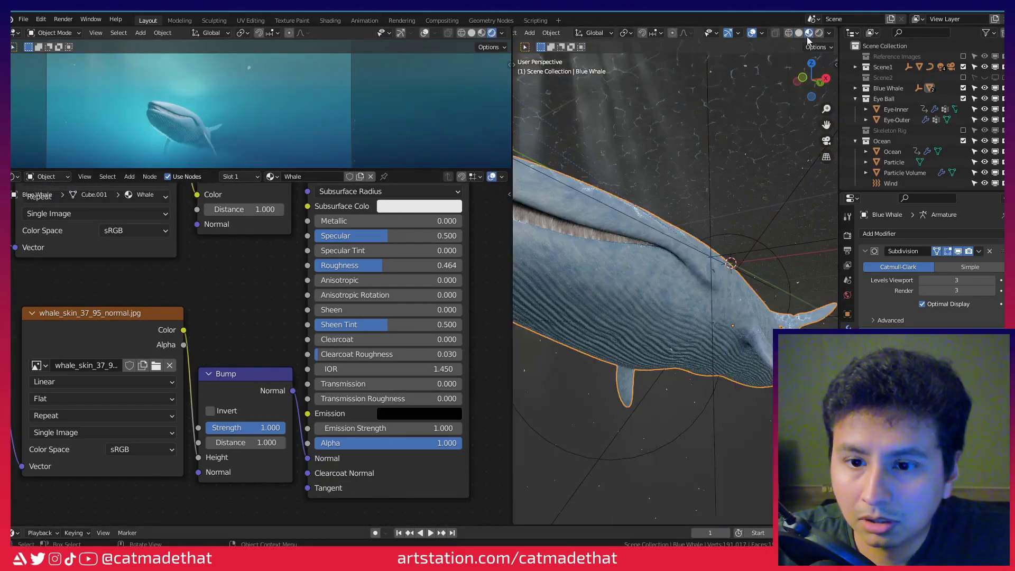
Trace the final Mix Shader's factor input in the Whale material back to the Texture Mask 2 image and its Mapping node.
scroll(406, 354, down, 6)
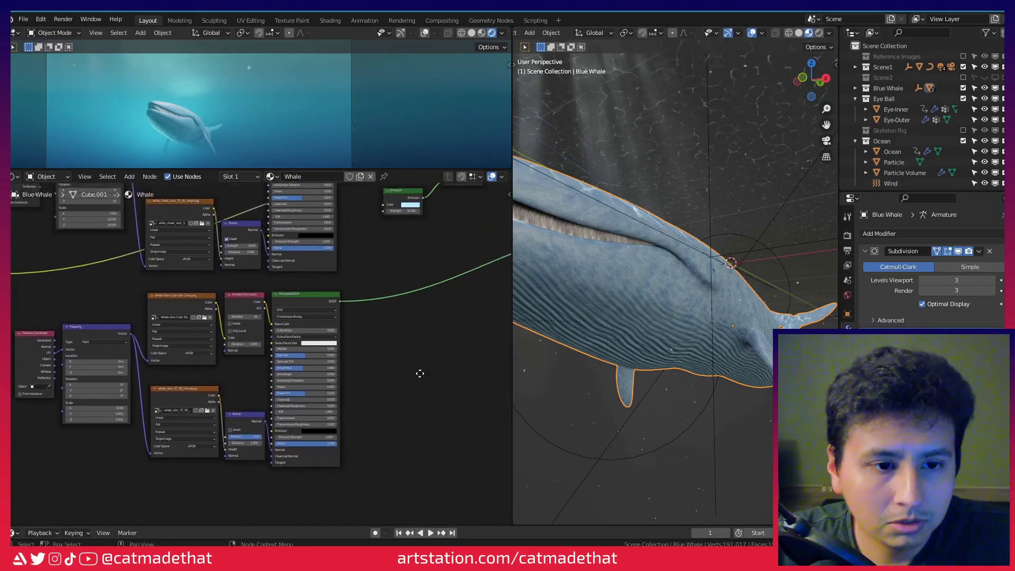
scroll(408, 358, down, 4)
middle_drag(394, 377, 349, 430)
middle_drag(274, 234, 214, 279)
scroll(332, 409, up, 5)
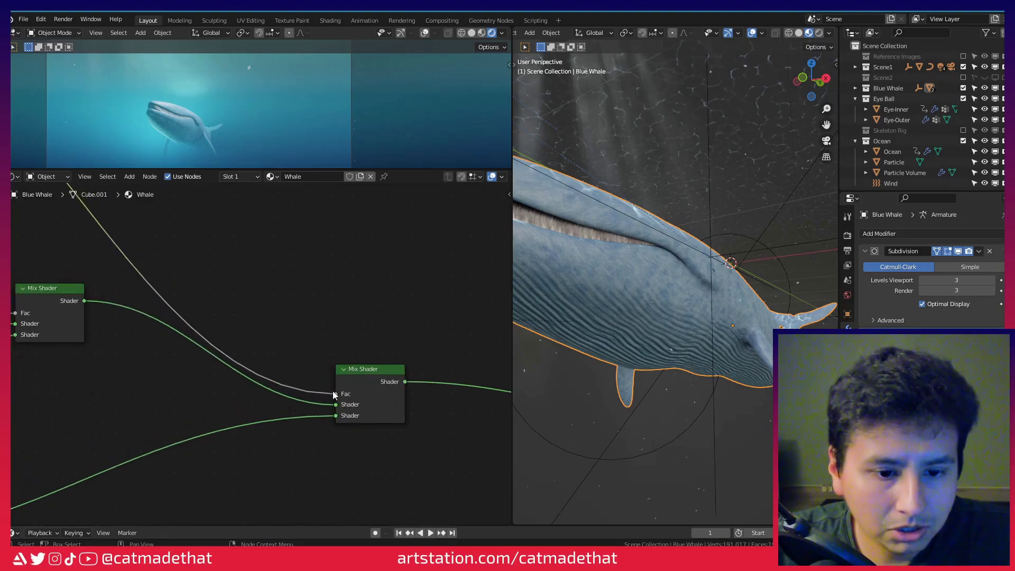
scroll(274, 305, down, 2)
middle_drag(240, 279, 396, 385)
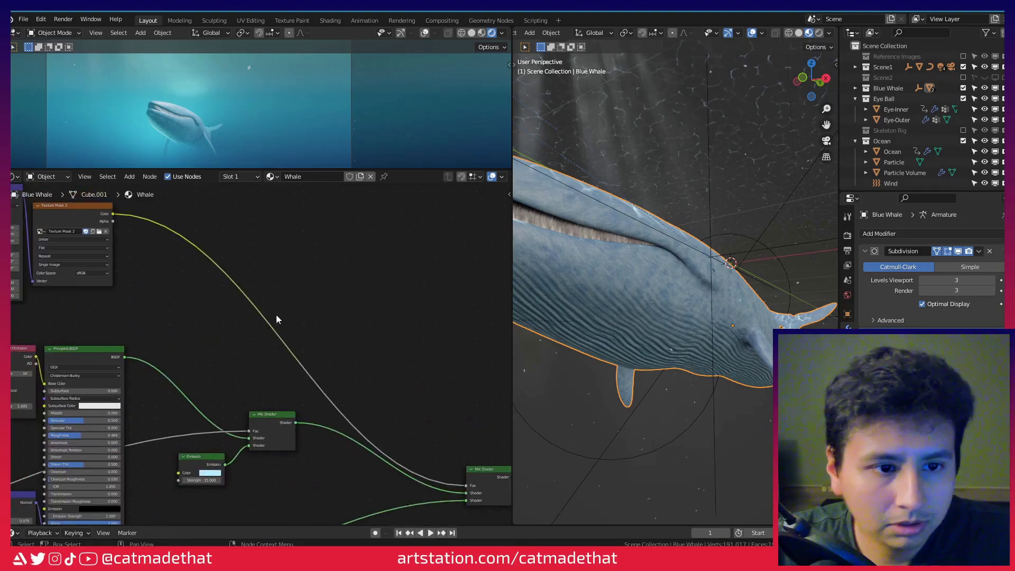
middle_drag(273, 315, 410, 365)
scroll(253, 344, up, 4)
middle_drag(365, 422, 295, 419)
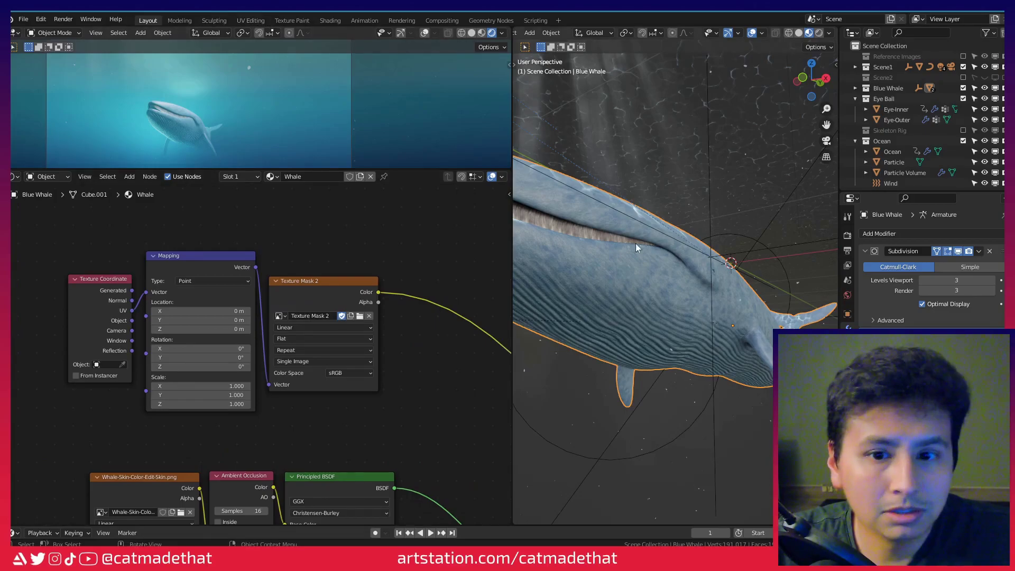
Open the Texture Paint workspace and examine the black-and-white Texture Mask 2 image against the whale's UV layout.
key(Tab)
key(Tab)
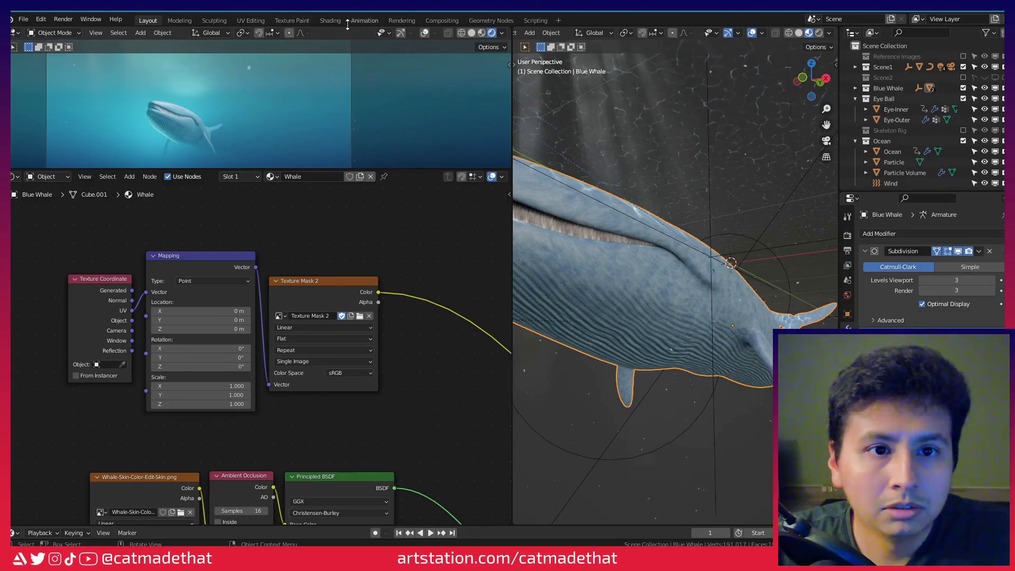
click(292, 20)
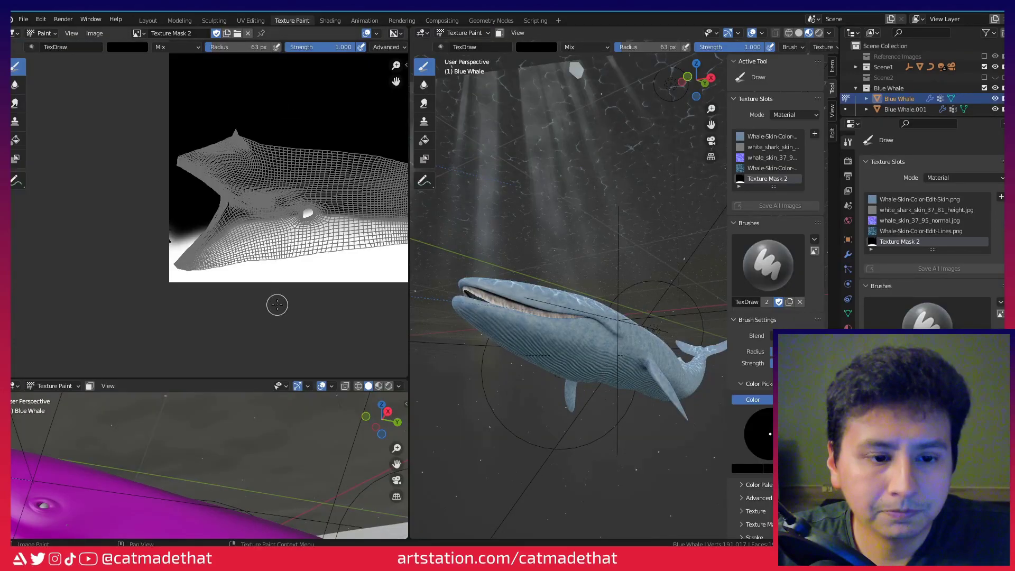
scroll(281, 312, down, 4)
middle_drag(265, 206, 236, 243)
scroll(235, 244, up, 4)
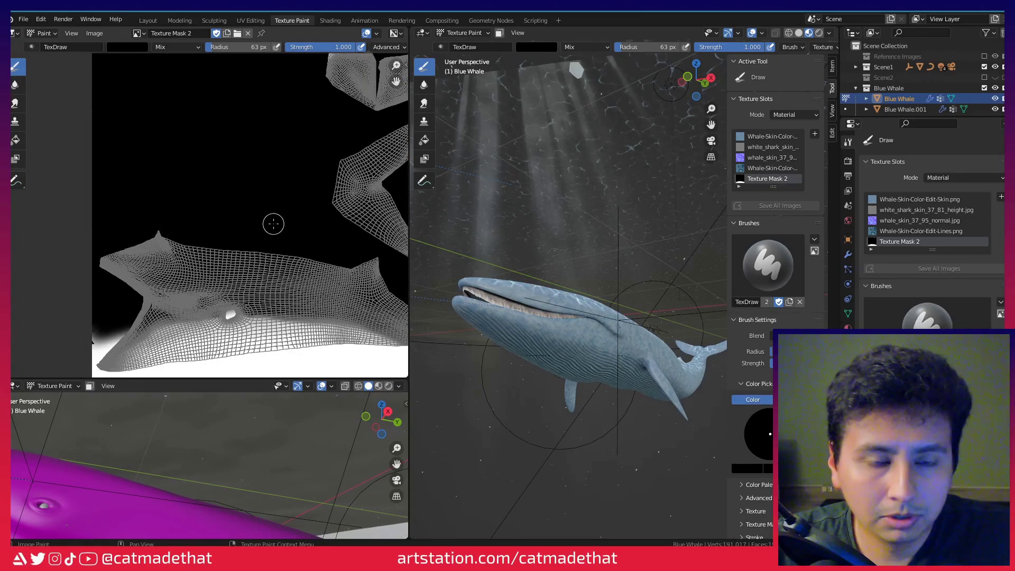
Compare the black and white areas of Texture Mask 2 with the whale's grooved underside, flank and fins in the 3D viewport.
scroll(274, 214, down, 2)
middle_drag(274, 208, 243, 195)
scroll(197, 247, up, 2)
middle_drag(197, 247, 204, 210)
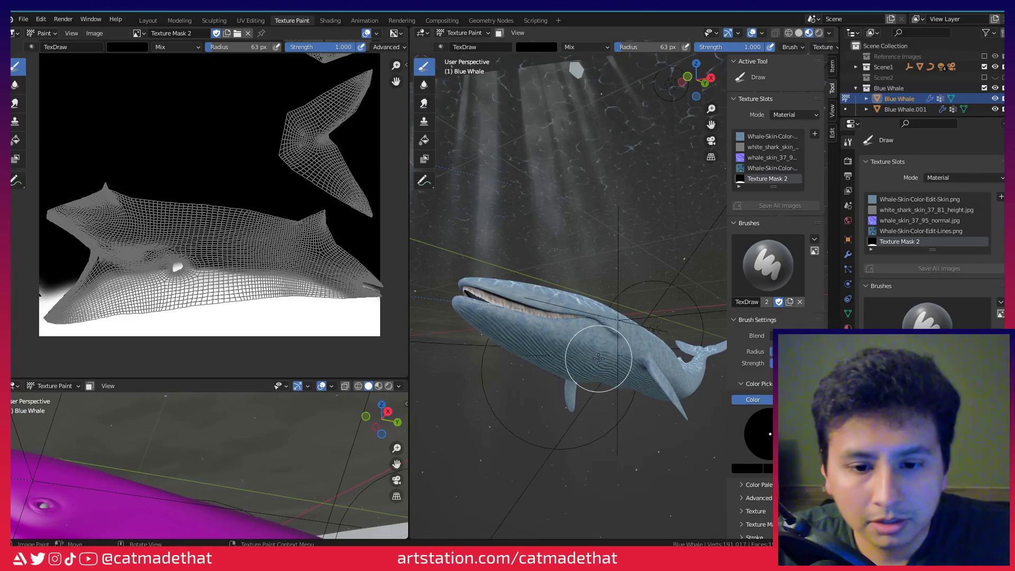
middle_drag(599, 359, 601, 310)
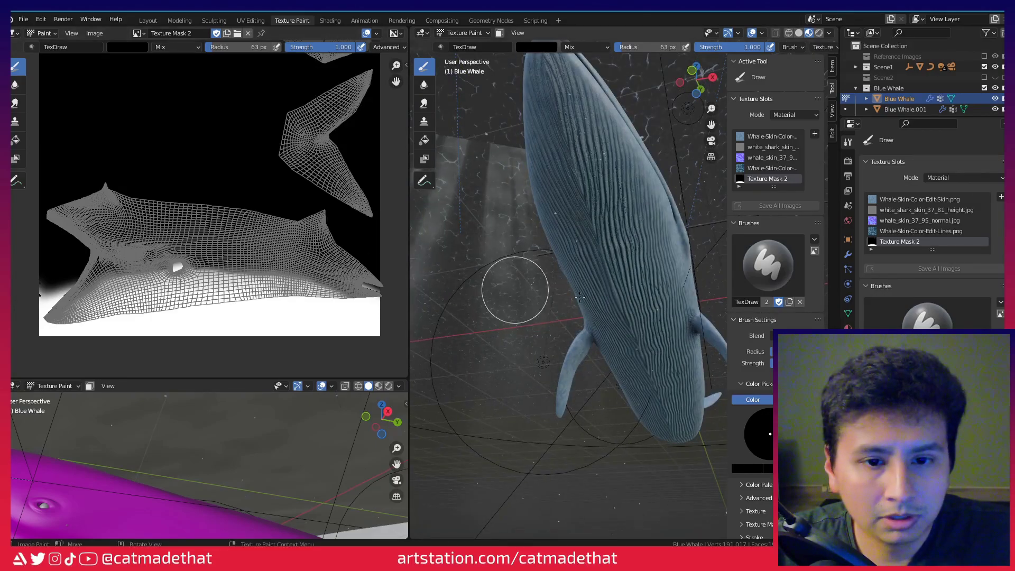
middle_drag(580, 297, 511, 312)
scroll(196, 283, up, 2)
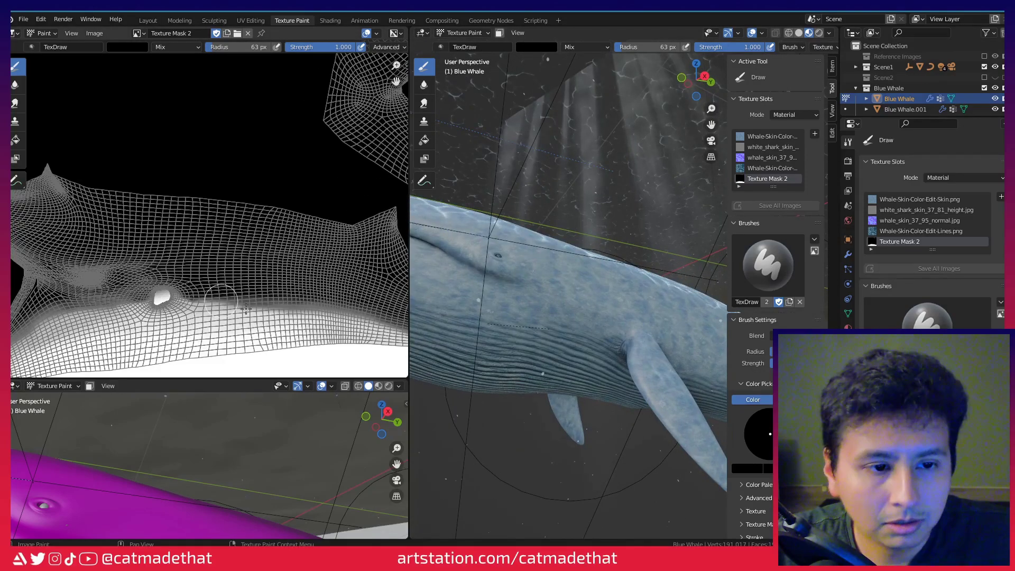
middle_drag(574, 323, 555, 332)
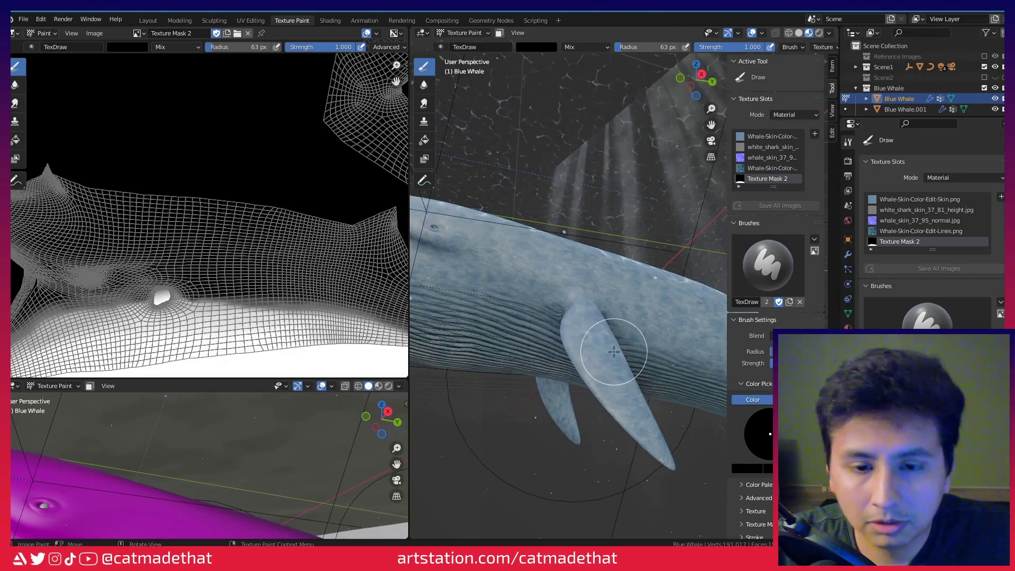
mouse_move(521, 292)
middle_down()
mouse_move(553, 310)
mouse_move(555, 332)
mouse_move(576, 343)
mouse_move(576, 332)
mouse_move(579, 353)
middle_up()
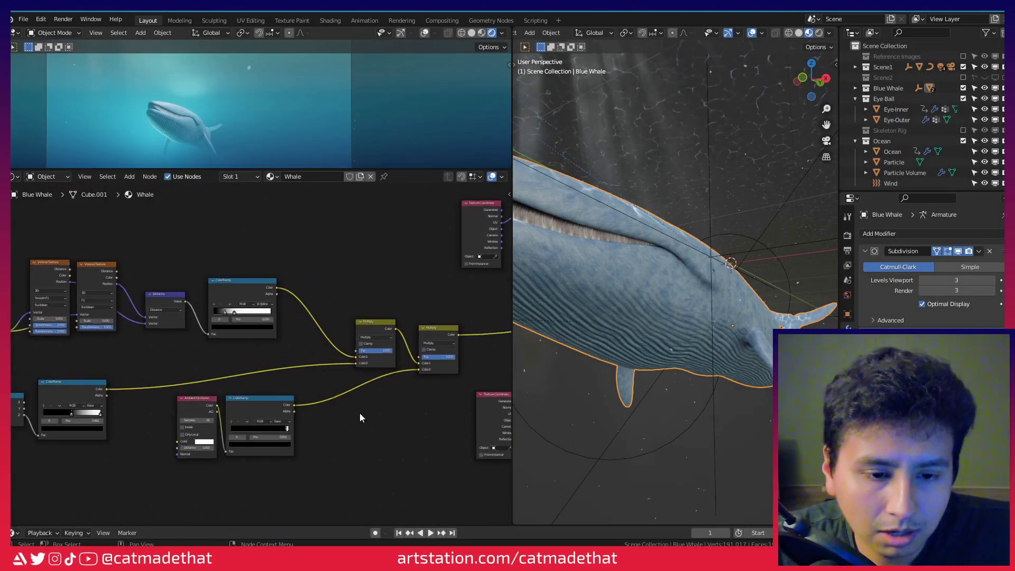
Trace the caustics branch of the Whale material through its Mapping, Noise, Voronoi, Distance and ColorRamp nodes.
middle_drag(95, 419, 382, 460)
scroll(365, 397, up, 4)
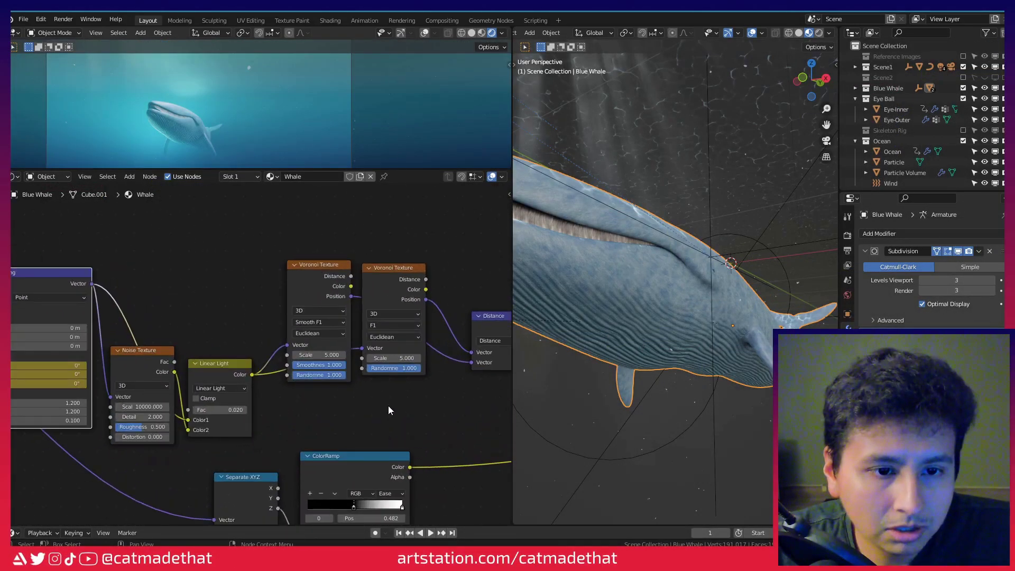
middle_drag(388, 405, 336, 407)
middle_drag(411, 427, 272, 414)
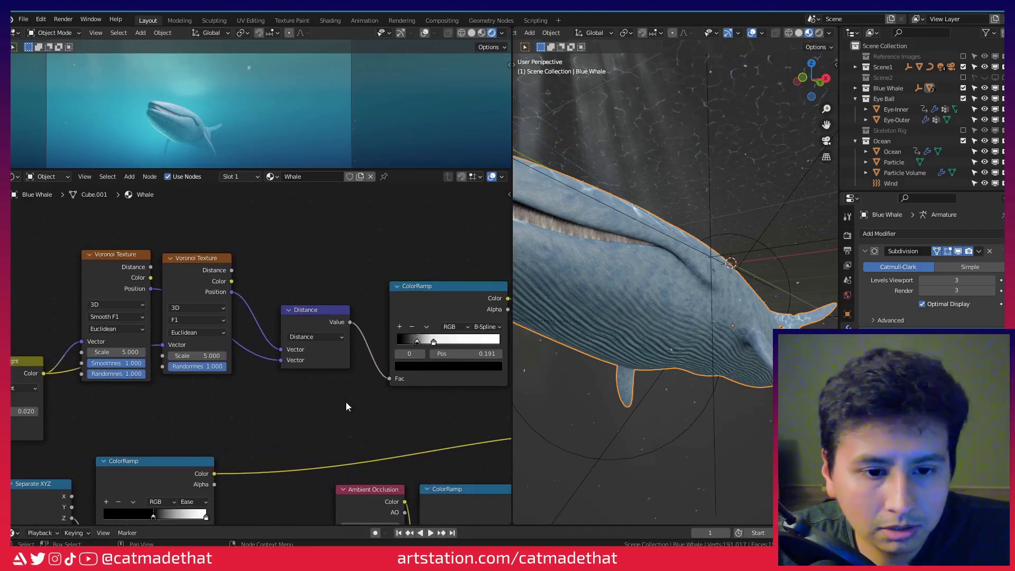
scroll(347, 401, down, 4)
middle_drag(347, 401, 232, 377)
scroll(240, 377, down, 2)
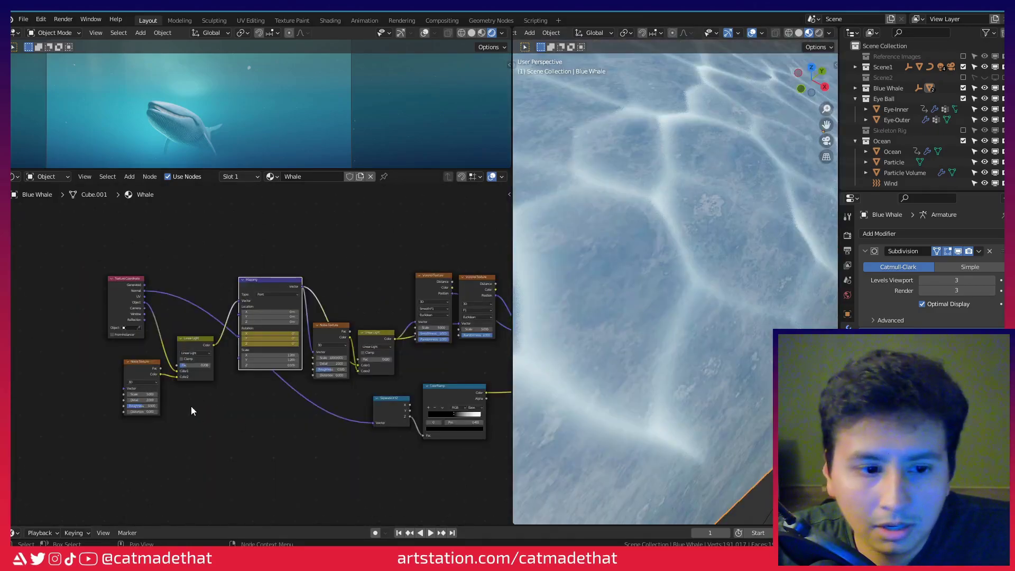
middle_drag(237, 402, 185, 420)
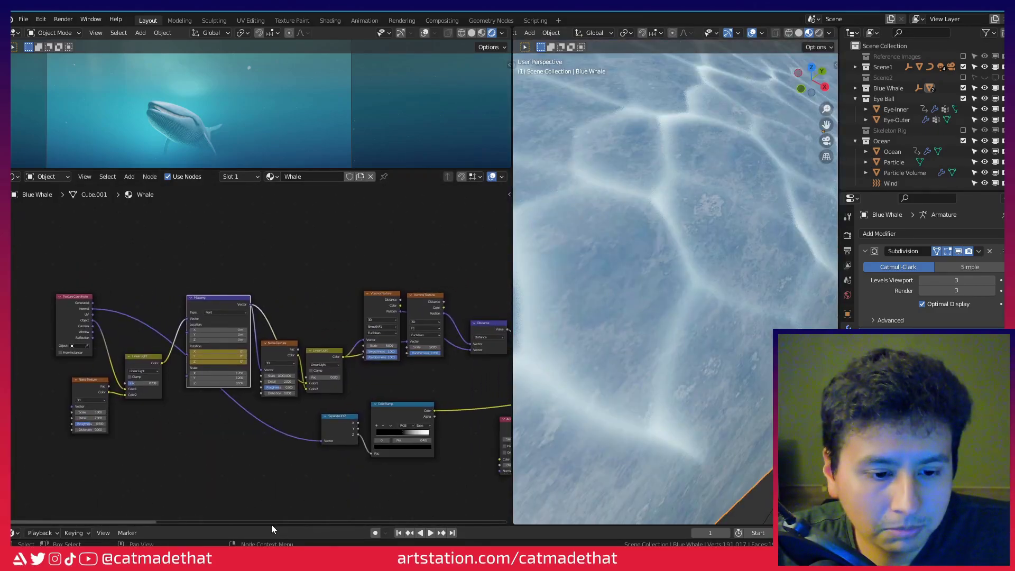
Enlarge the timeline and play the animation to watch the Mapping node's keyframed rotation move the caustics across the whale's skin.
drag(271, 526, 265, 426)
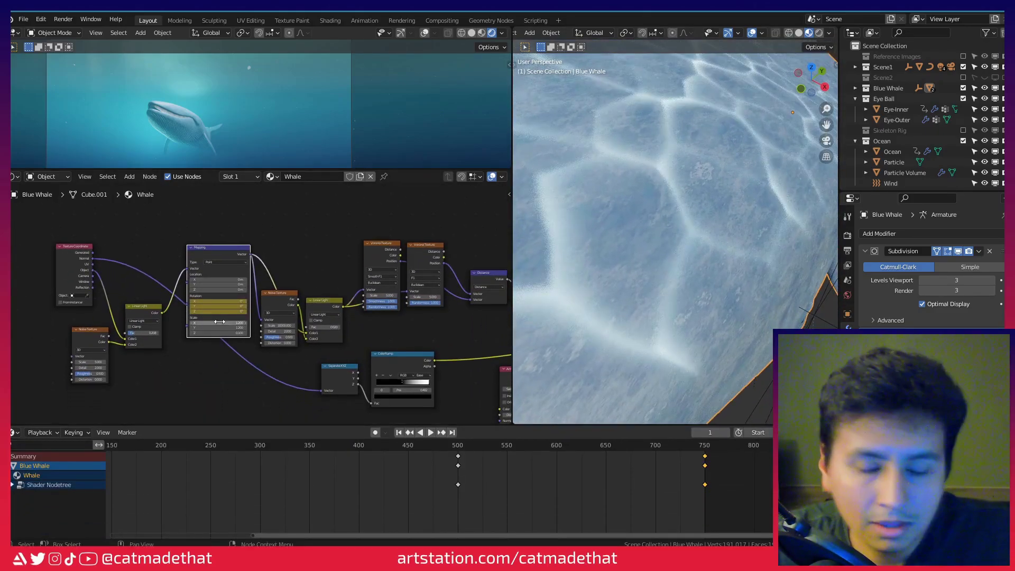
scroll(218, 315, up, 2)
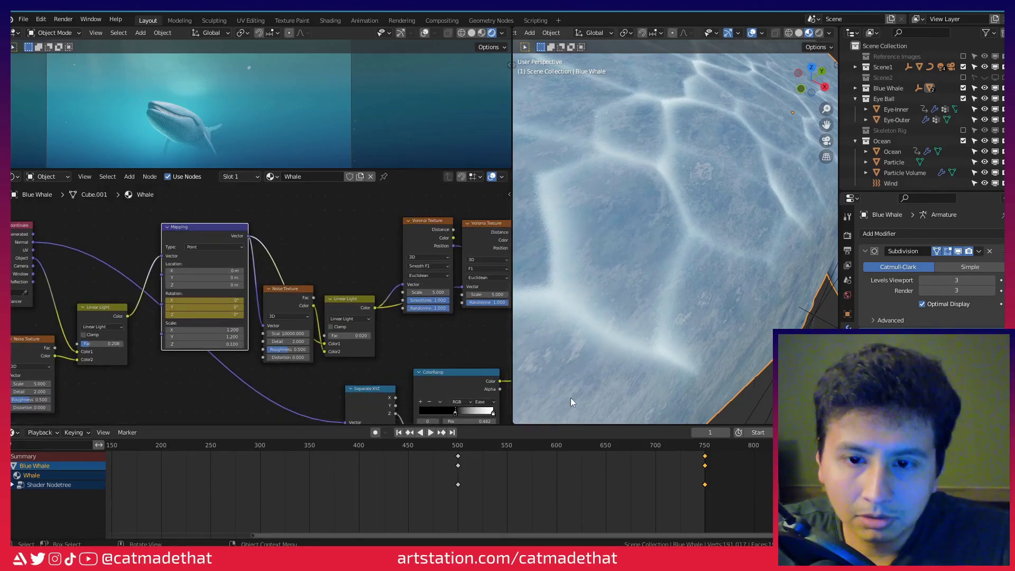
click(316, 445)
key(space)
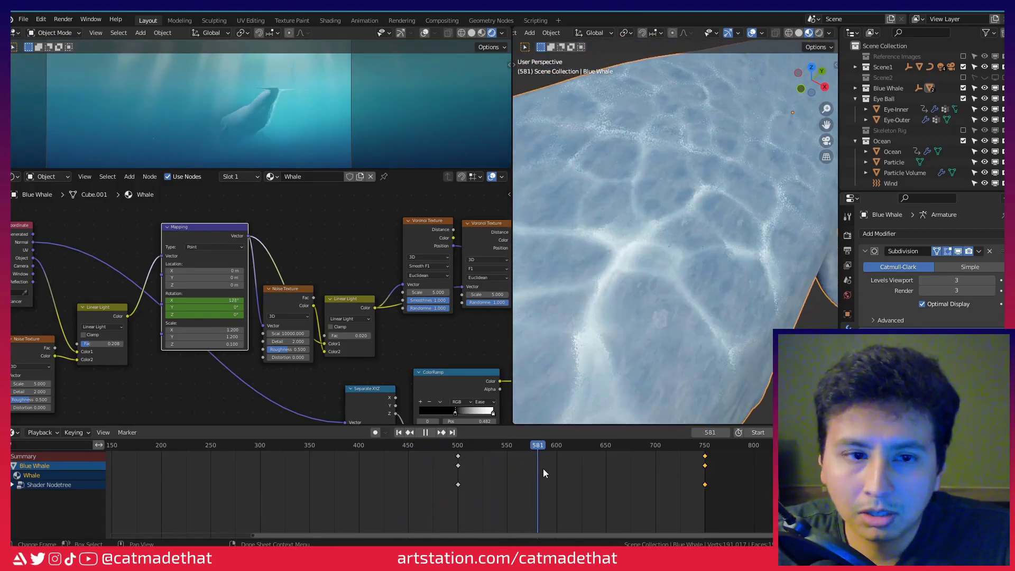
key(space)
scroll(627, 261, down, 5)
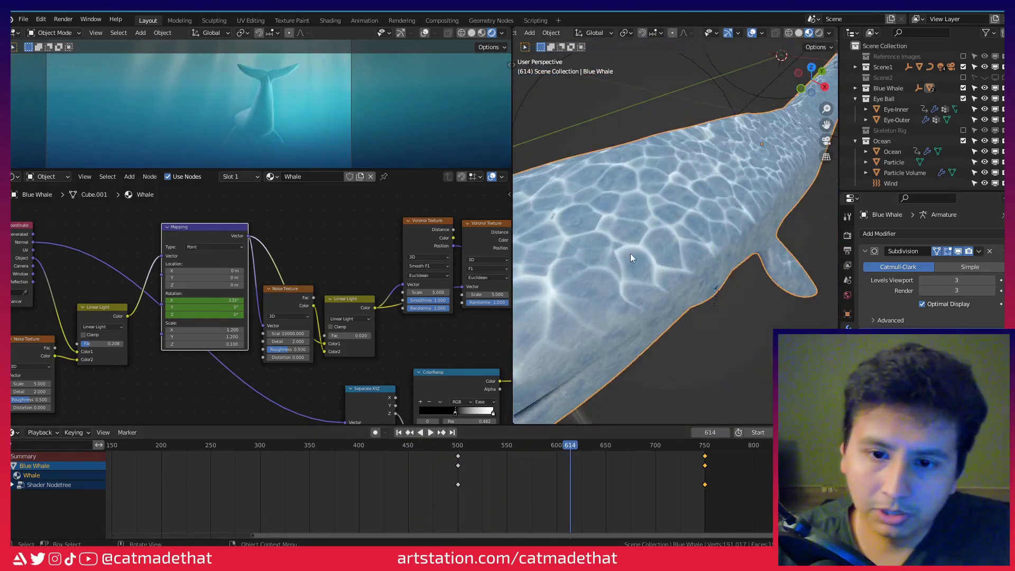
middle_drag(633, 252, 677, 220)
scroll(628, 222, down, 3)
scroll(678, 214, up, 2)
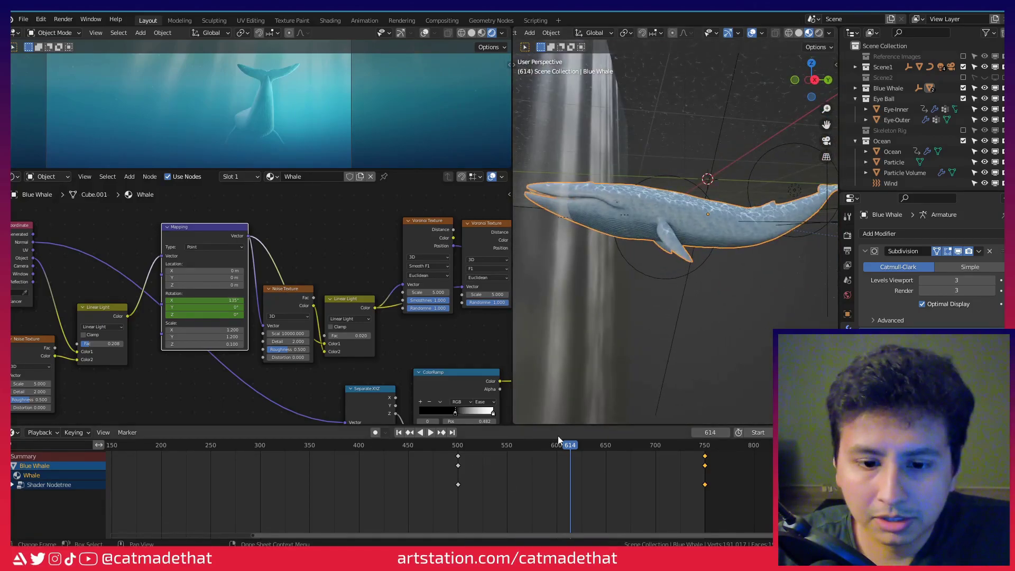
Scrub back to around frame 500, play a short stretch of the animation, and select the scene camera.
drag(576, 449, 467, 487)
key(space)
key(space)
scroll(705, 256, down, 4)
middle_drag(705, 256, 788, 189)
click(787, 193)
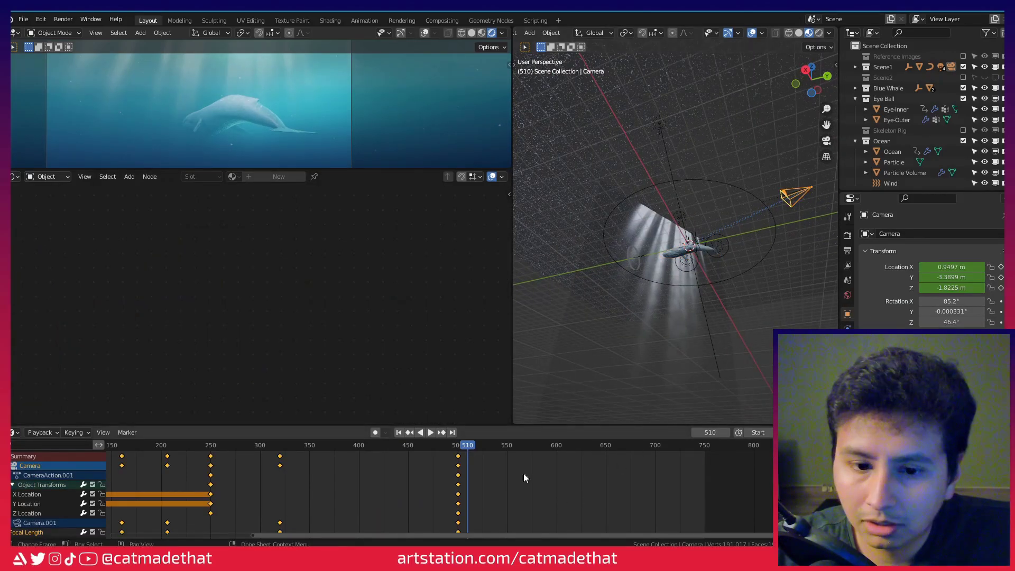
Play the camera animation from frame 1 to frame 249 with the Ocean collection excluded, watching the camera move around the whale.
key(shift+Left)
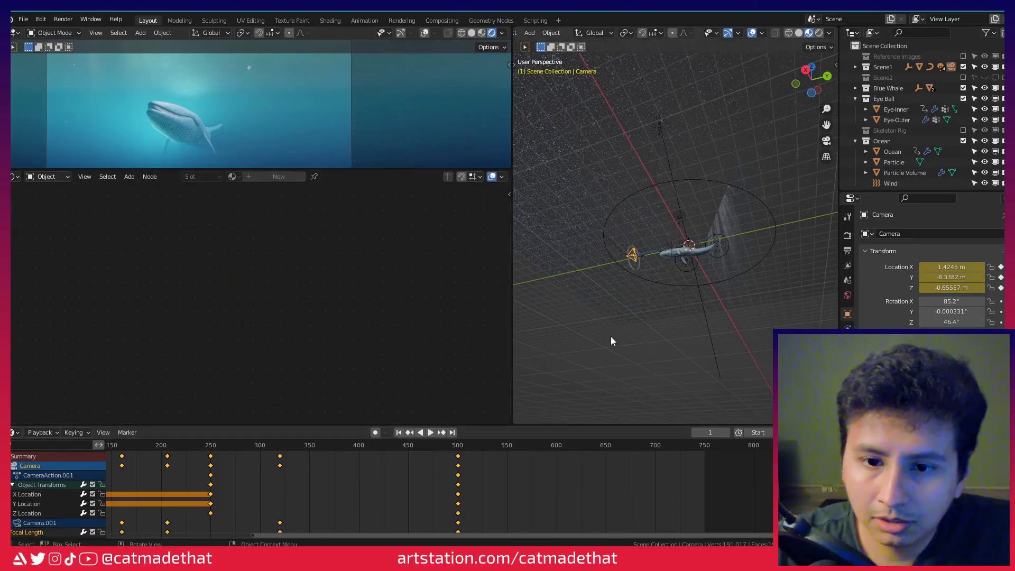
scroll(674, 225, up, 3)
middle_drag(677, 224, 695, 221)
key(space)
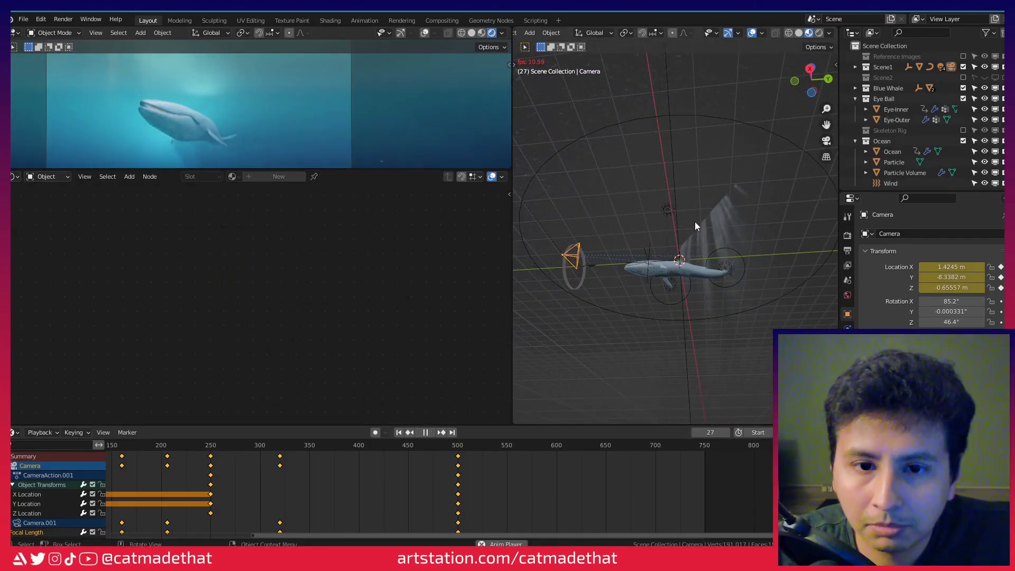
click(964, 140)
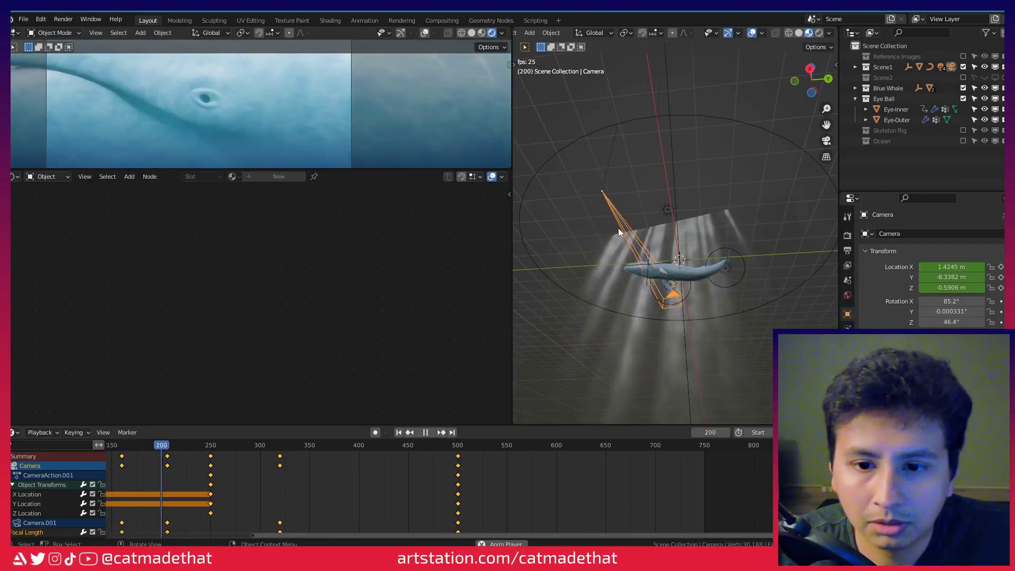
key(space)
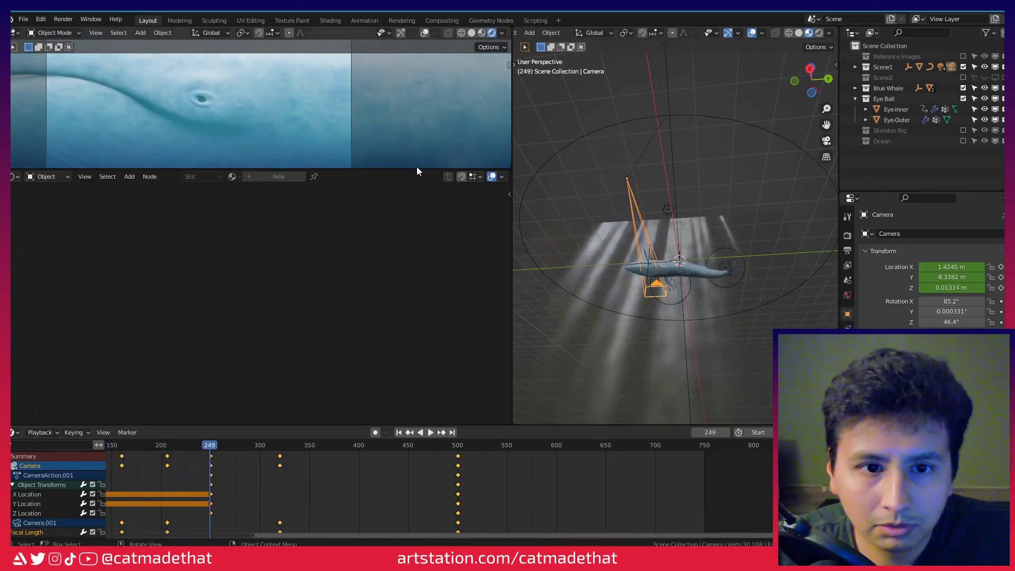
Select the Light Rays plane and enlarge the camera view and Shader Editor to show the plane's material.
drag(418, 168, 418, 374)
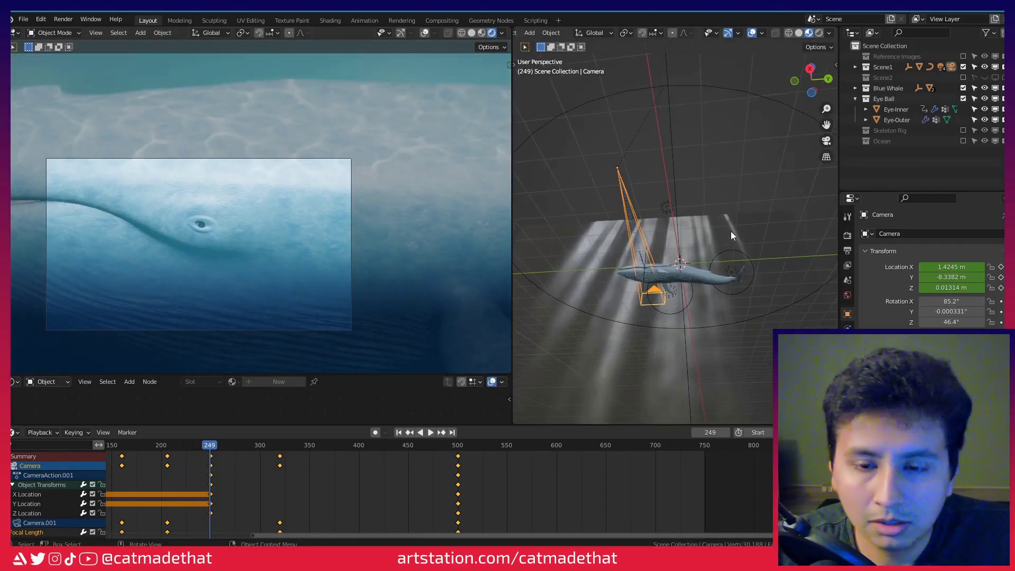
click(754, 225)
middle_drag(754, 224, 648, 239)
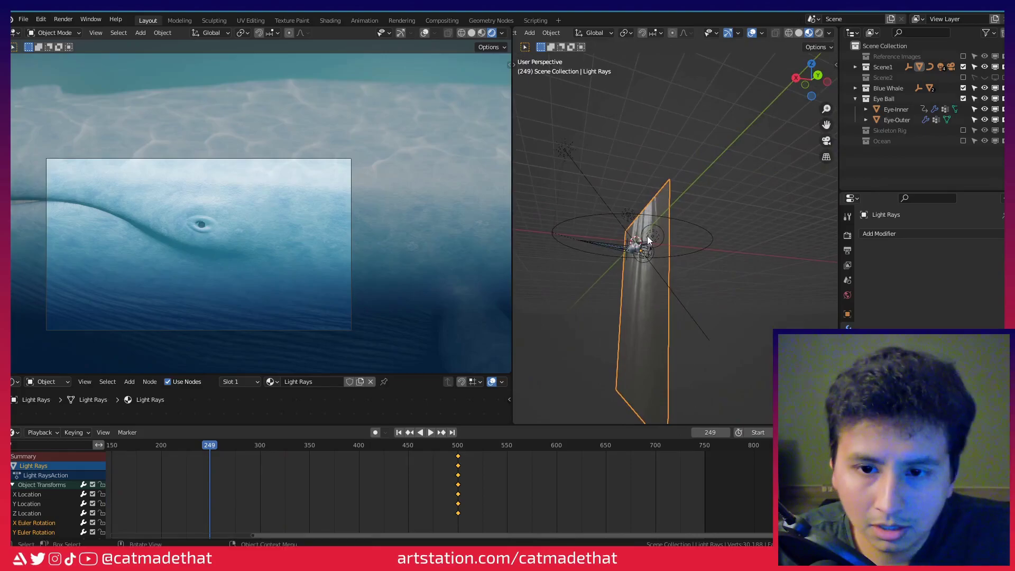
drag(342, 374, 344, 216)
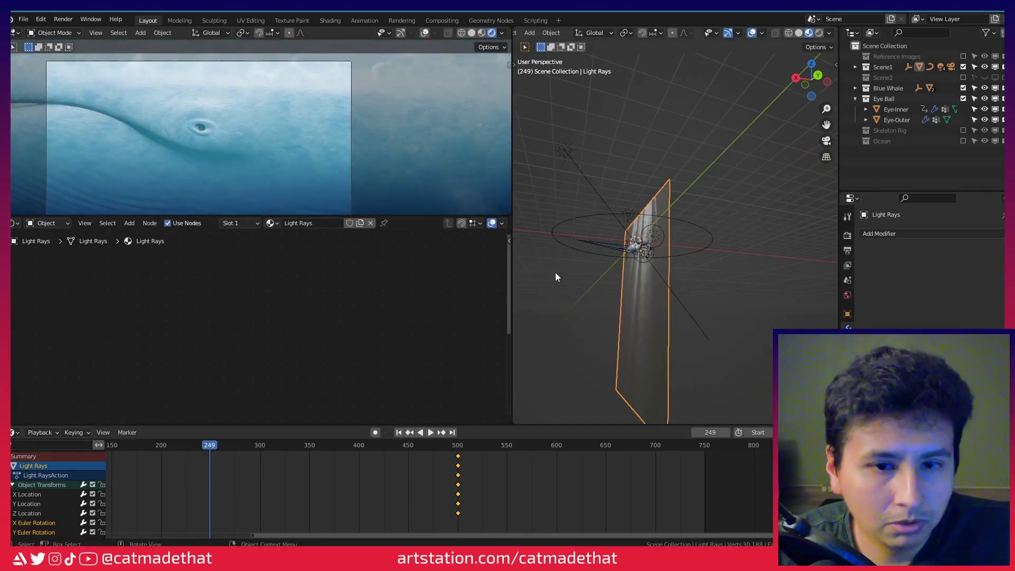
Examine the Light Rays plane from several angles around the whale alongside its Noise Texture and ColorRamp nodes.
middle_drag(636, 319, 682, 307)
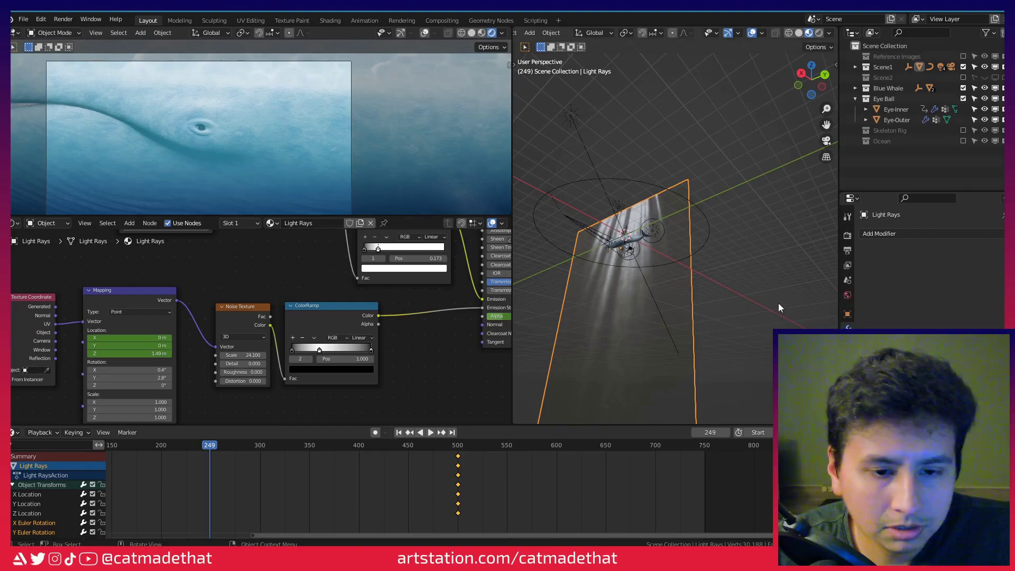
middle_drag(778, 303, 667, 303)
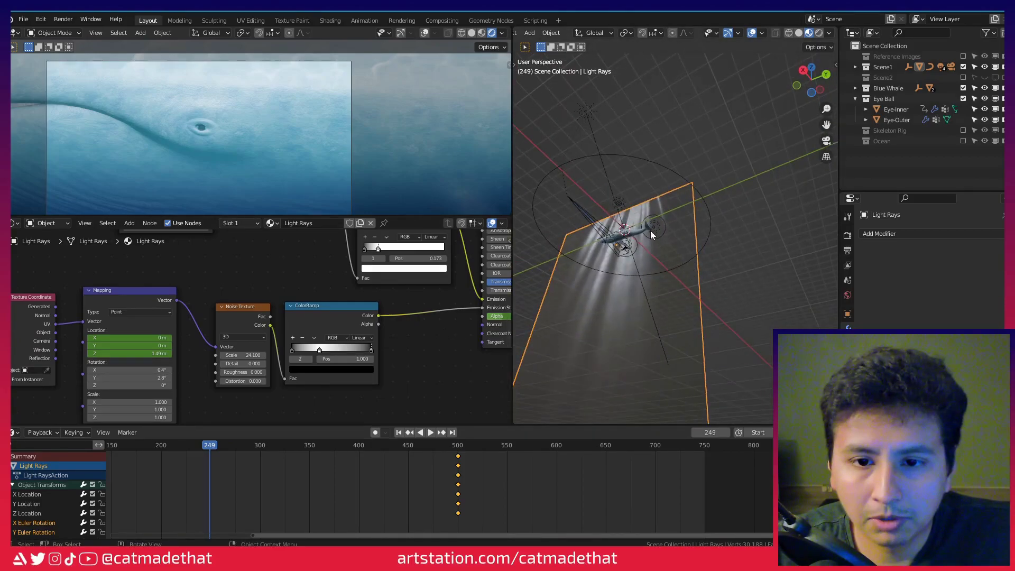
middle_drag(650, 213, 703, 303)
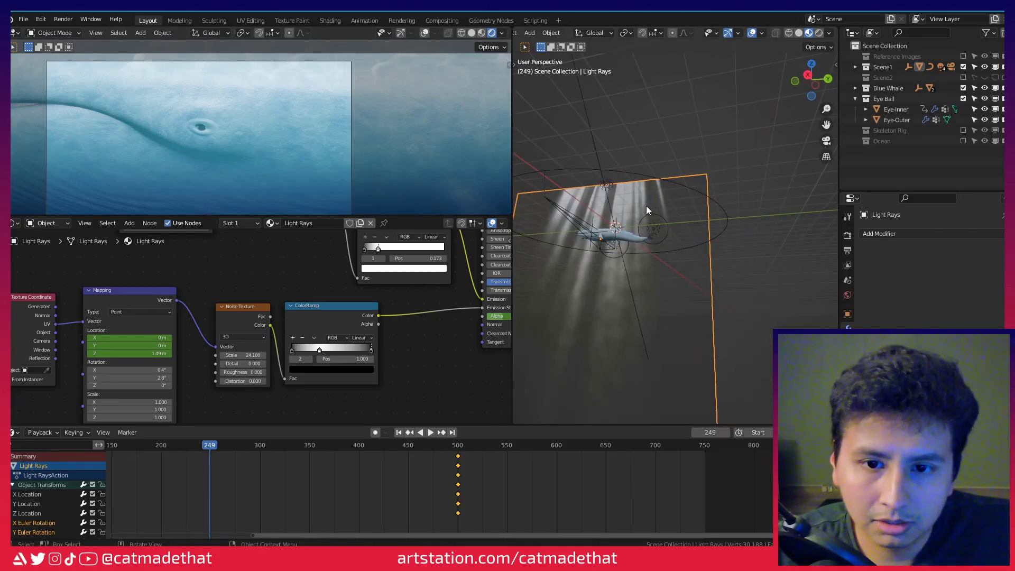
shift+middle_drag(628, 223, 674, 220)
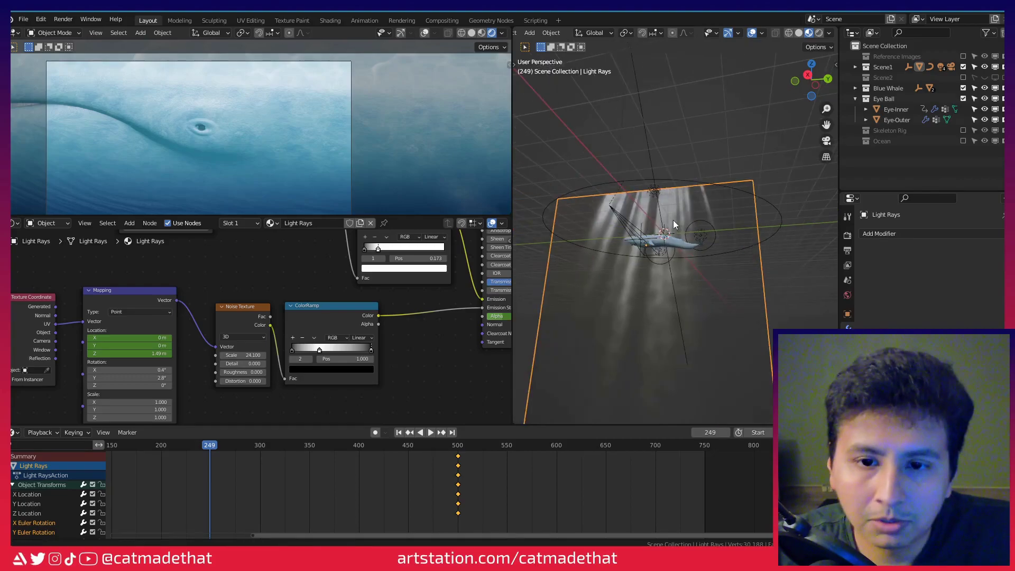
scroll(678, 230, up, 8)
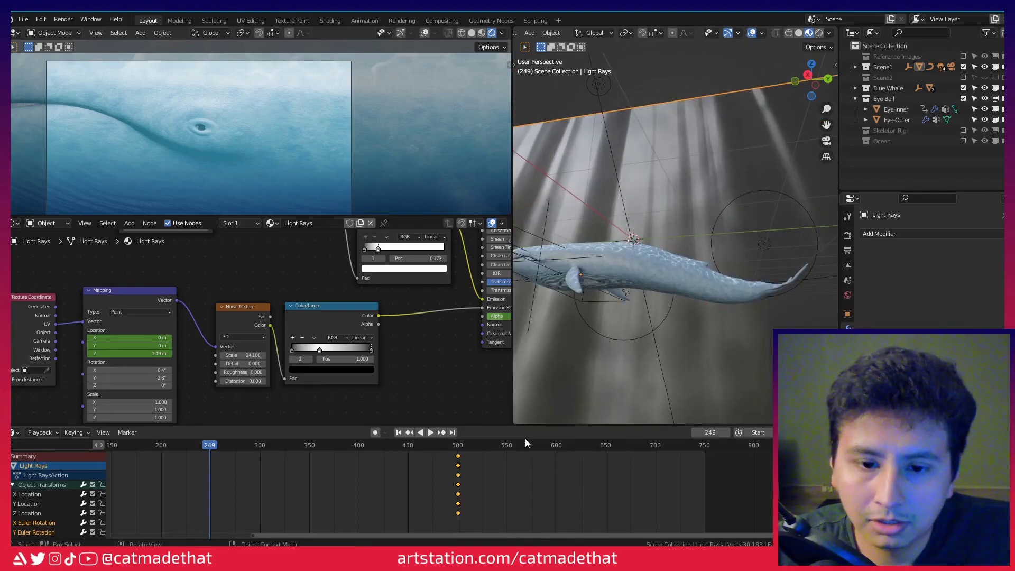
Advance the timeline to frame 435, watching the Light Rays Mapping node's animated Z location and the plane's movement.
drag(214, 448, 276, 455)
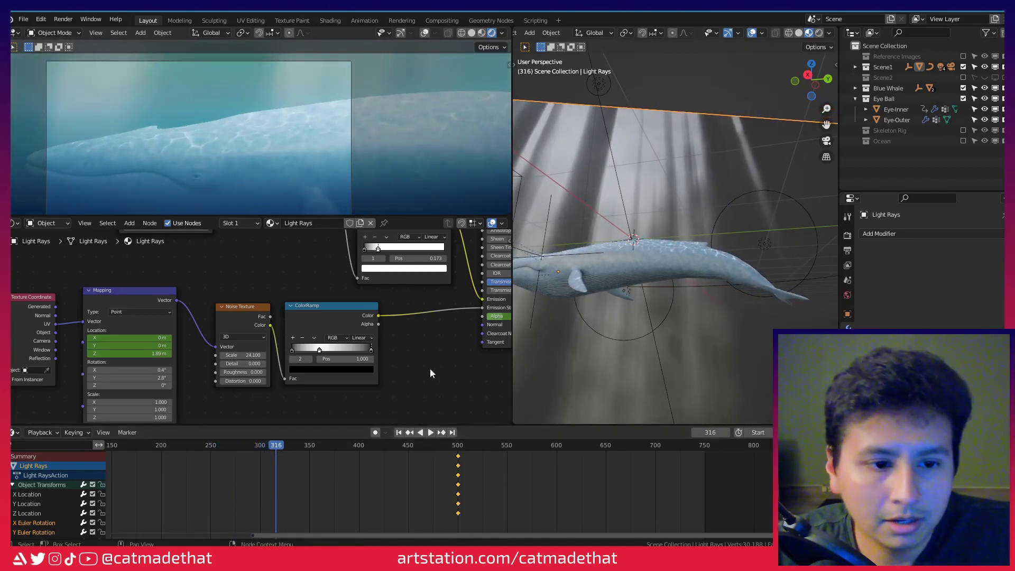
middle_drag(173, 390, 193, 367)
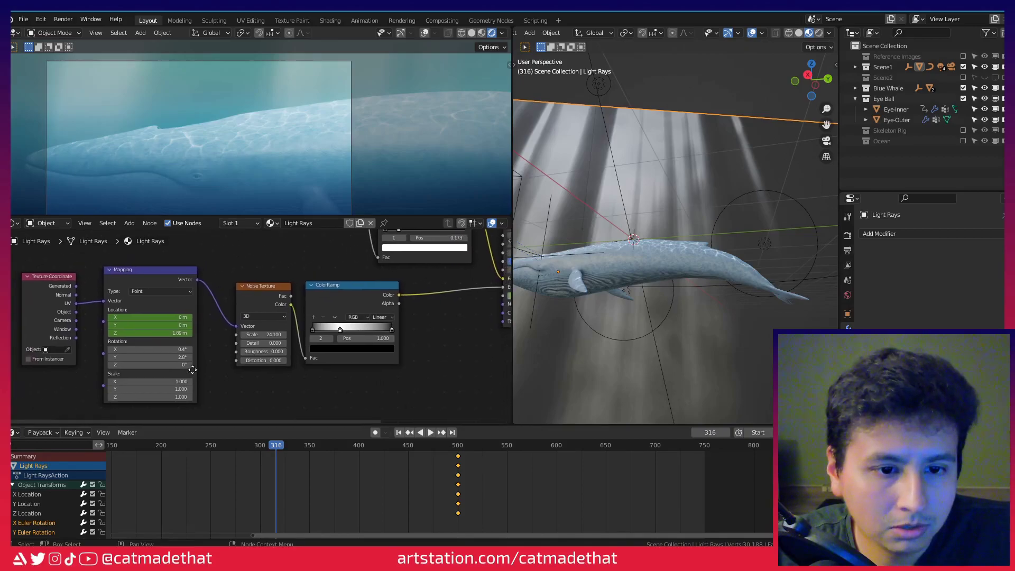
key(space)
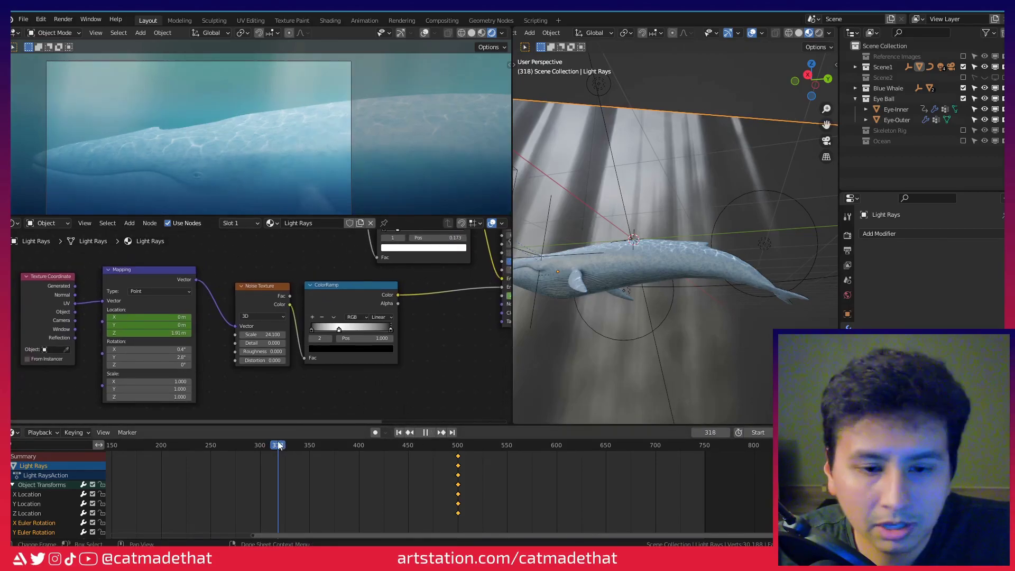
drag(294, 445, 395, 459)
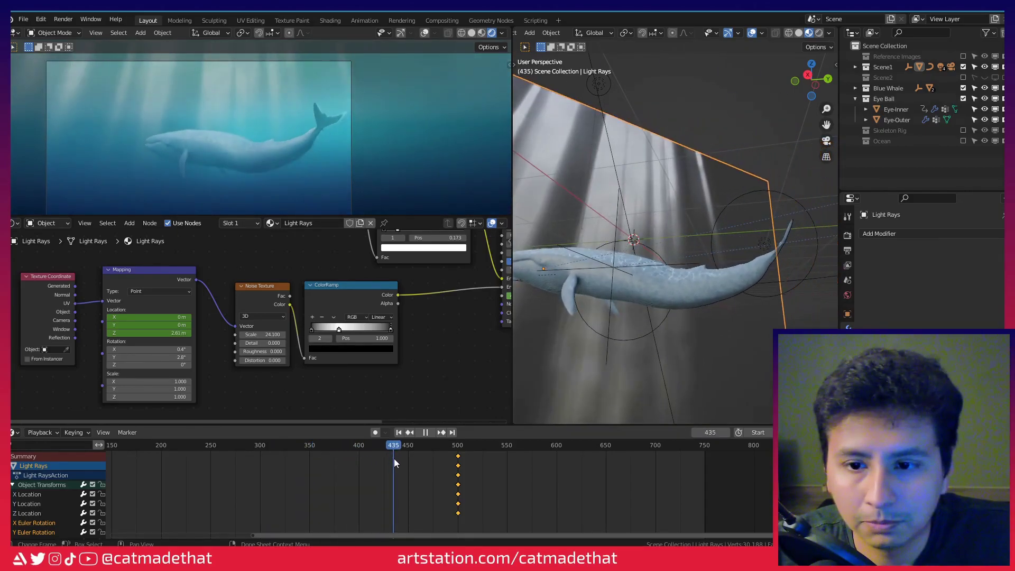
scroll(696, 287, down, 5)
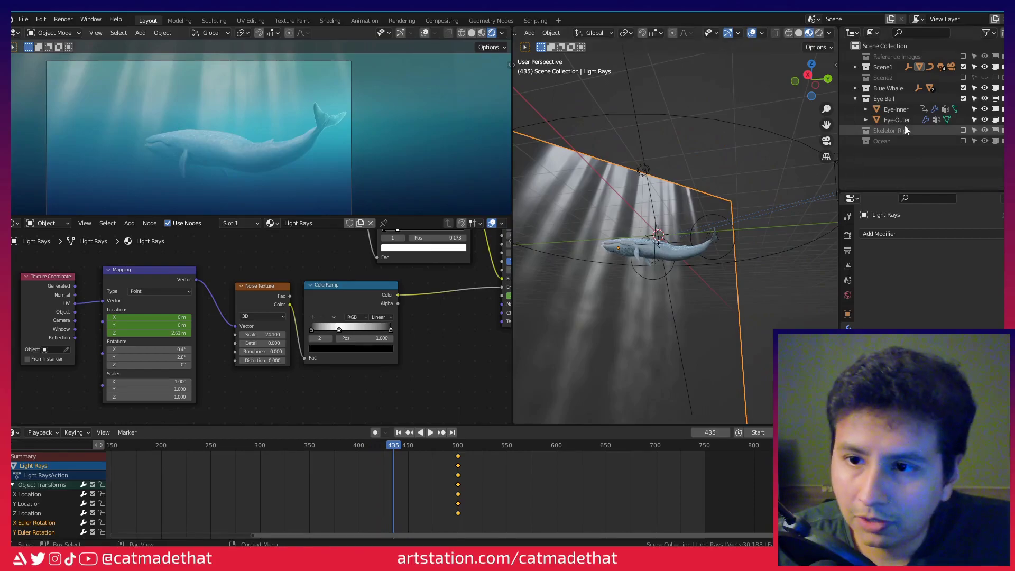
Collapse the Eye Ball collection and include the Ocean collection again, selecting the Ocean surface and the Blue Whale in turn.
click(856, 99)
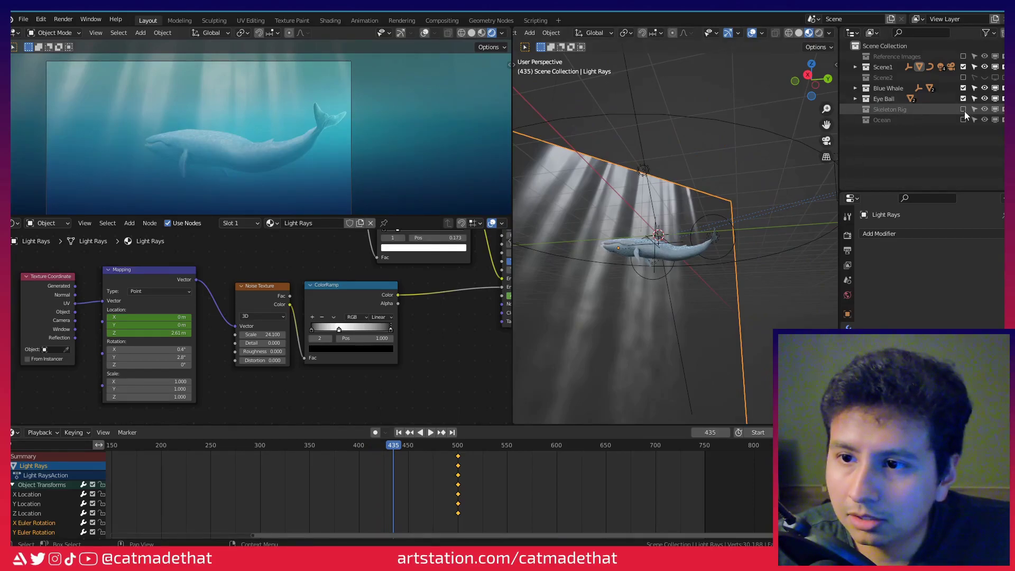
click(963, 119)
middle_drag(627, 186, 679, 183)
click(705, 167)
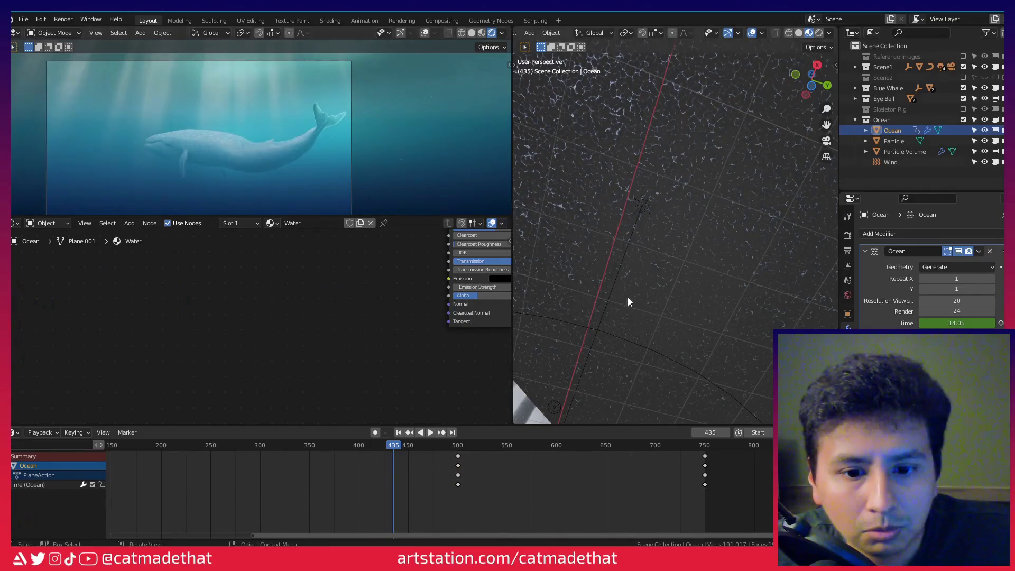
middle_drag(628, 302, 593, 272)
click(639, 265)
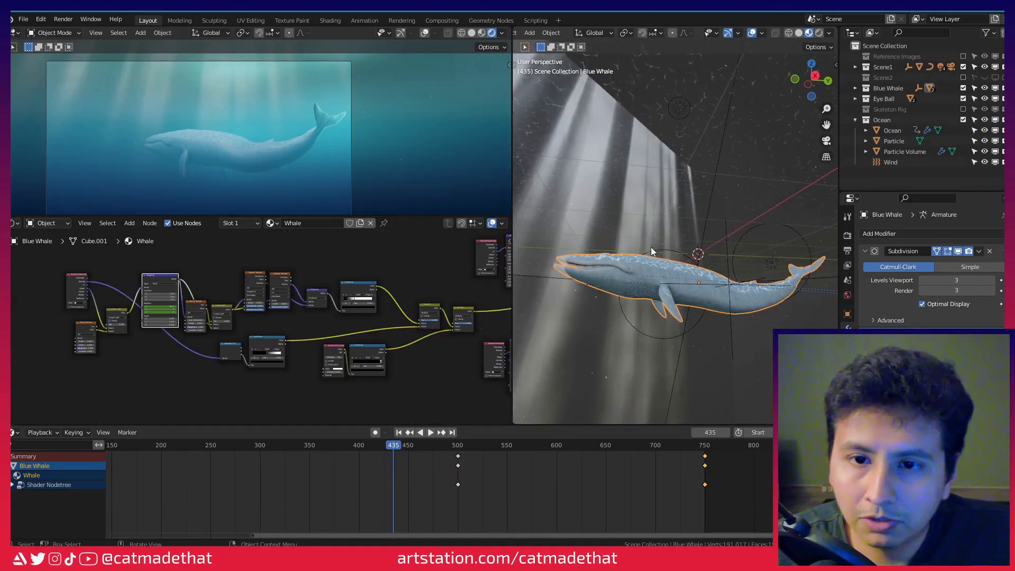
Select the Ocean surface and play the animation from frame 435 to examine its movement from below.
scroll(653, 246, up, 3)
middle_drag(682, 238, 686, 148)
click(724, 132)
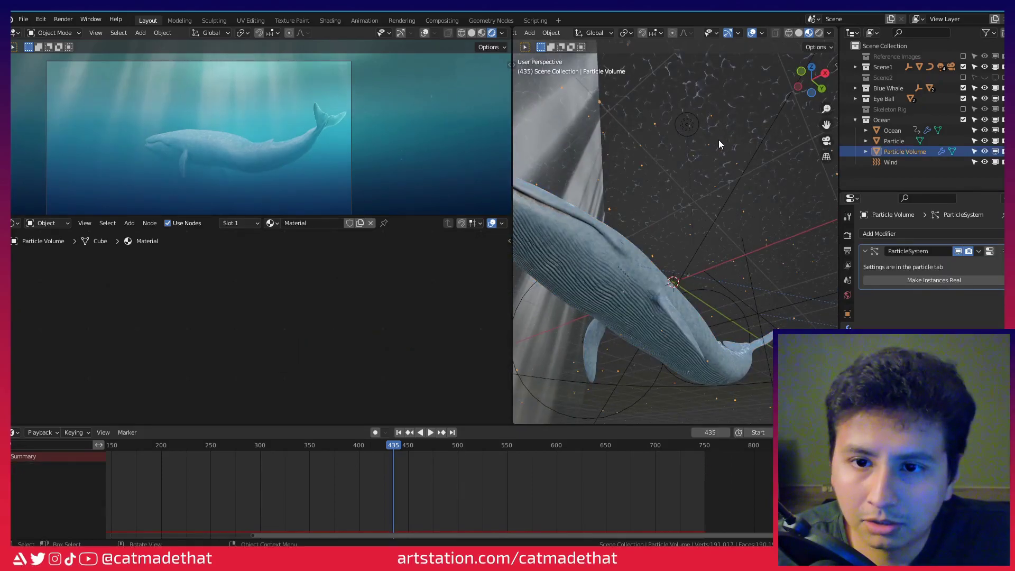
scroll(724, 117, down, 4)
middle_drag(725, 121, 691, 183)
key(space)
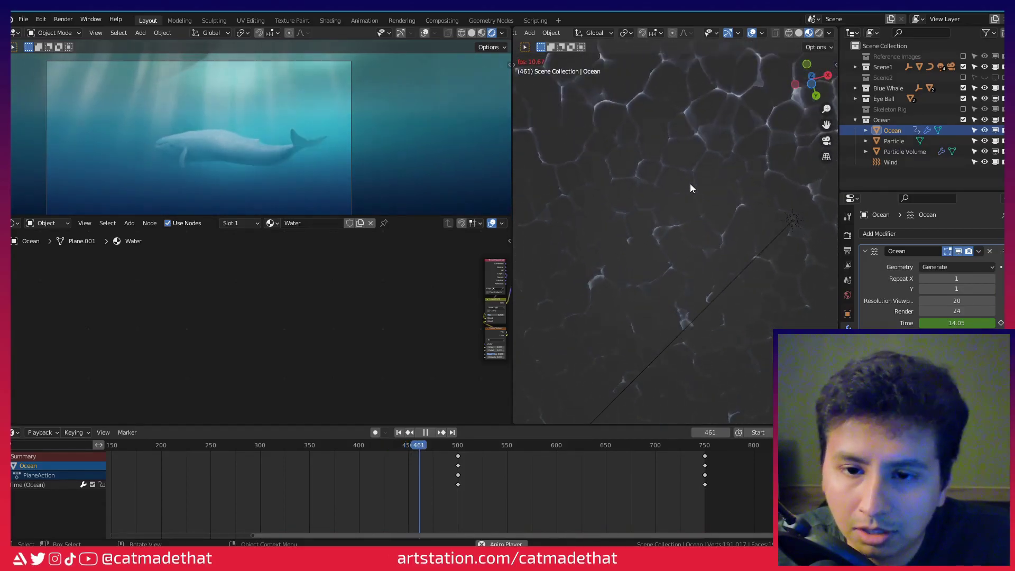
key(space)
middle_drag(682, 193, 636, 234)
Select the Particle Volume box around the whale, then select the Particle icosphere and frame it for a close look.
click(738, 299)
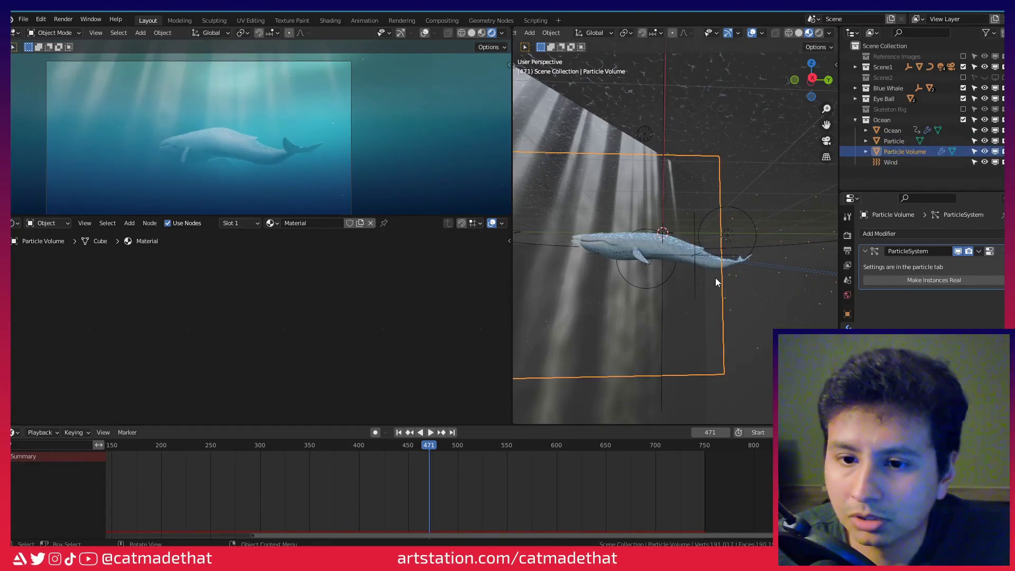
middle_drag(716, 280, 754, 230)
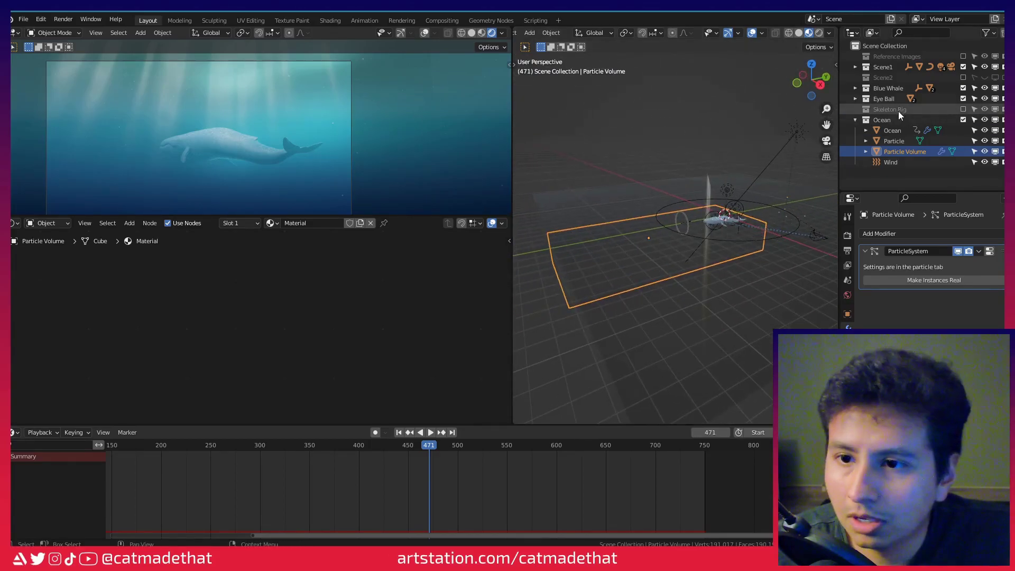
click(895, 141)
scroll(679, 201, down, 4)
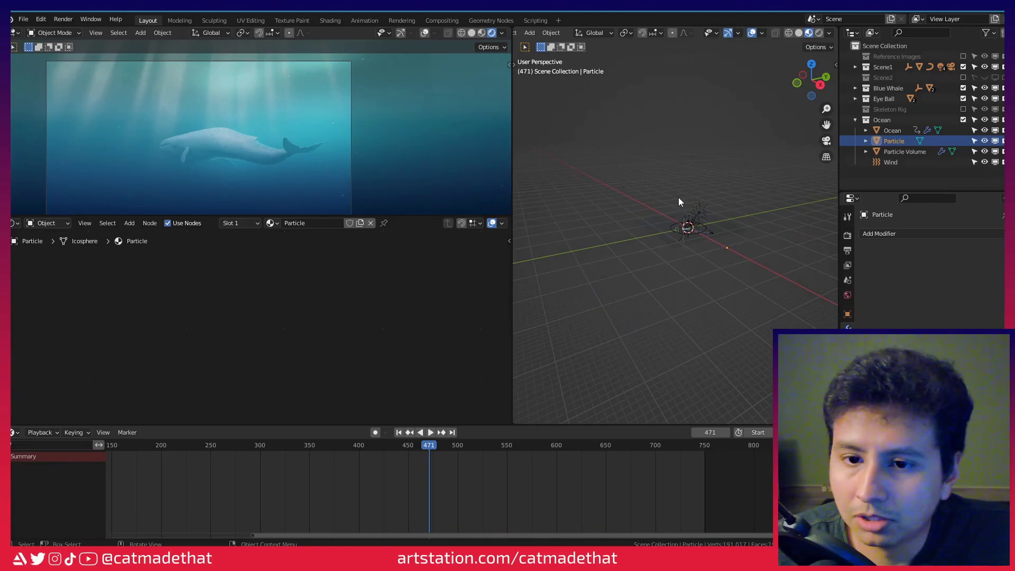
key(KP_Decimal)
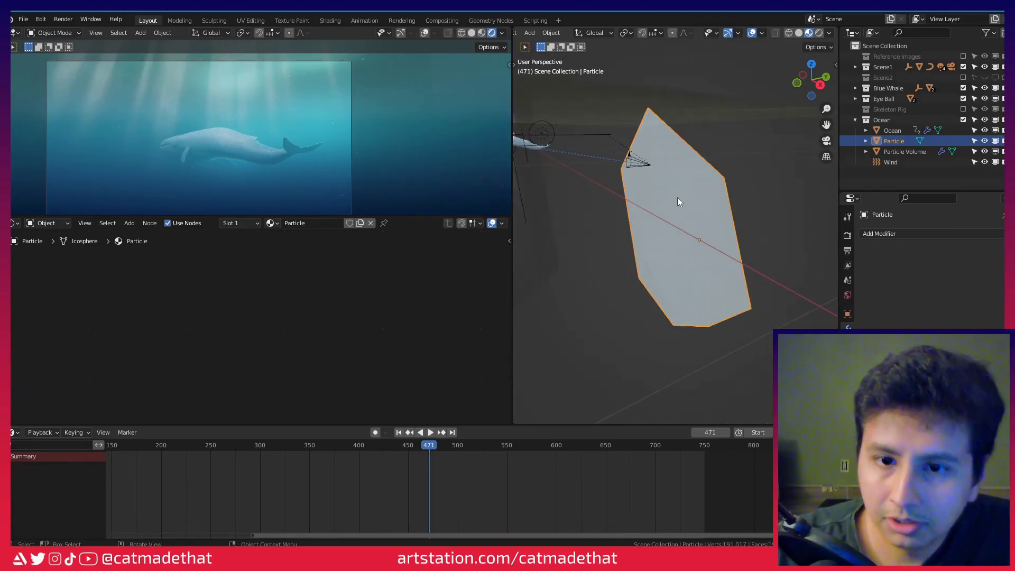
middle_drag(677, 198, 645, 177)
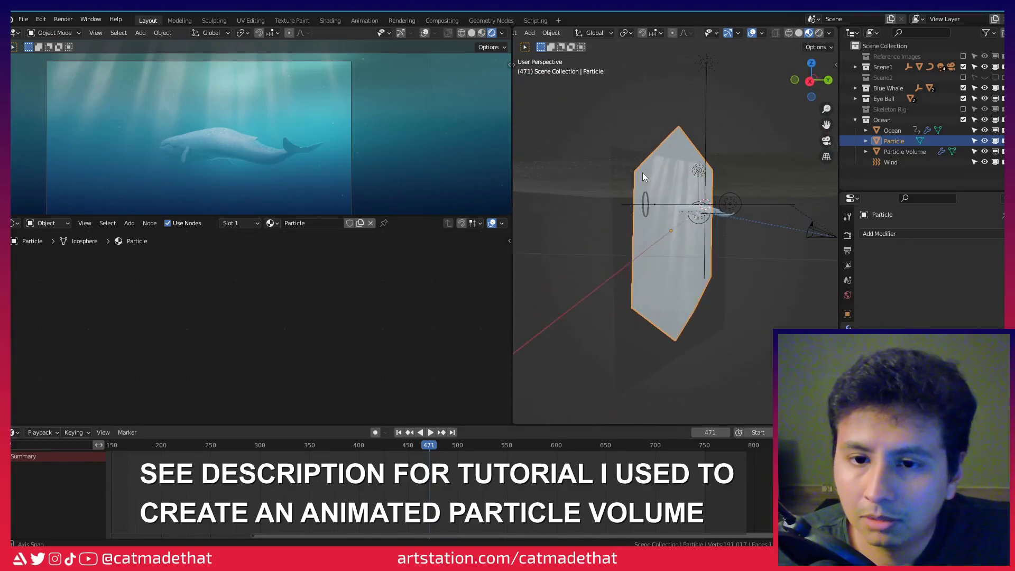
Select and frame the Particle Volume, then select the Wind force field in front of the whale.
click(902, 152)
key(KP_Decimal)
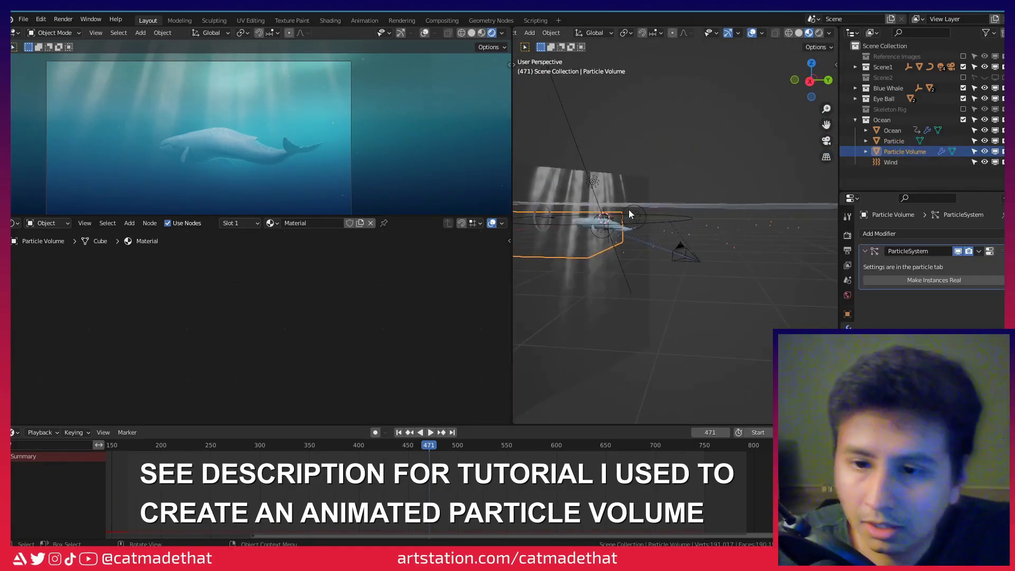
scroll(615, 236, up, 4)
middle_drag(614, 236, 686, 227)
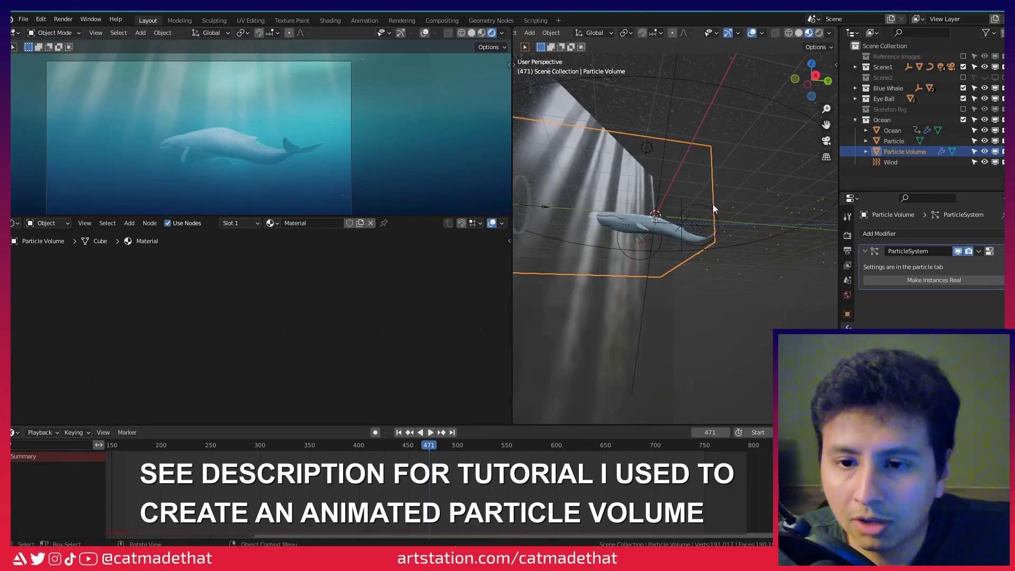
shift+middle_drag(591, 219, 733, 217)
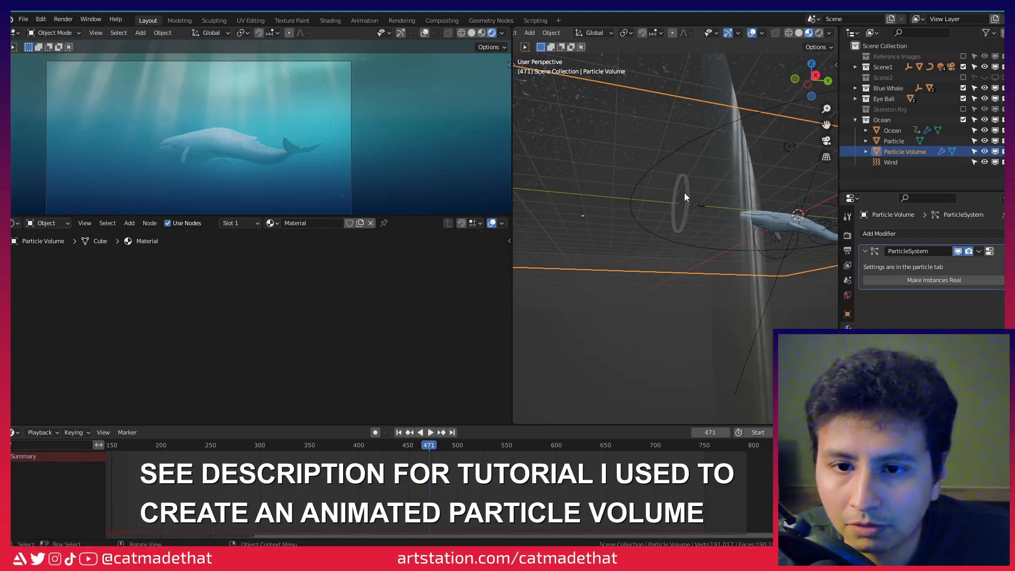
click(685, 194)
middle_drag(683, 190, 620, 214)
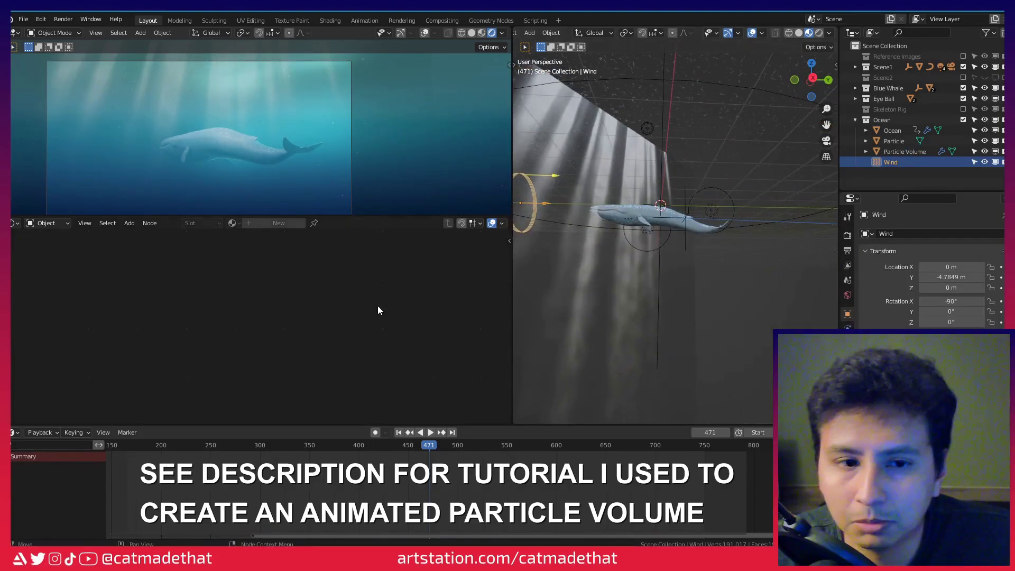
Go to frame 290, enlarge the camera view and play the animation up to frame 387.
drag(431, 448, 252, 461)
drag(336, 214, 339, 369)
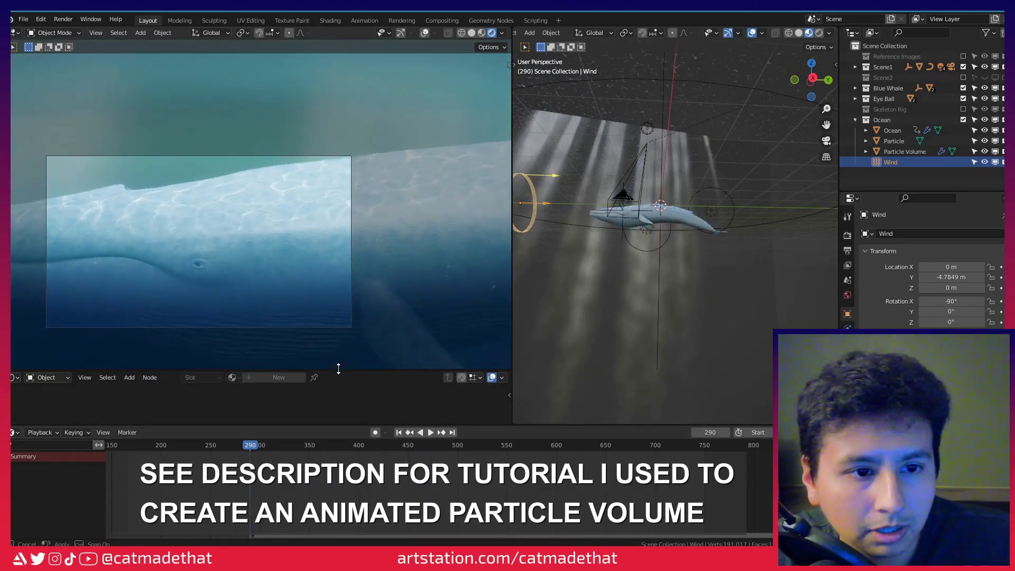
key(space)
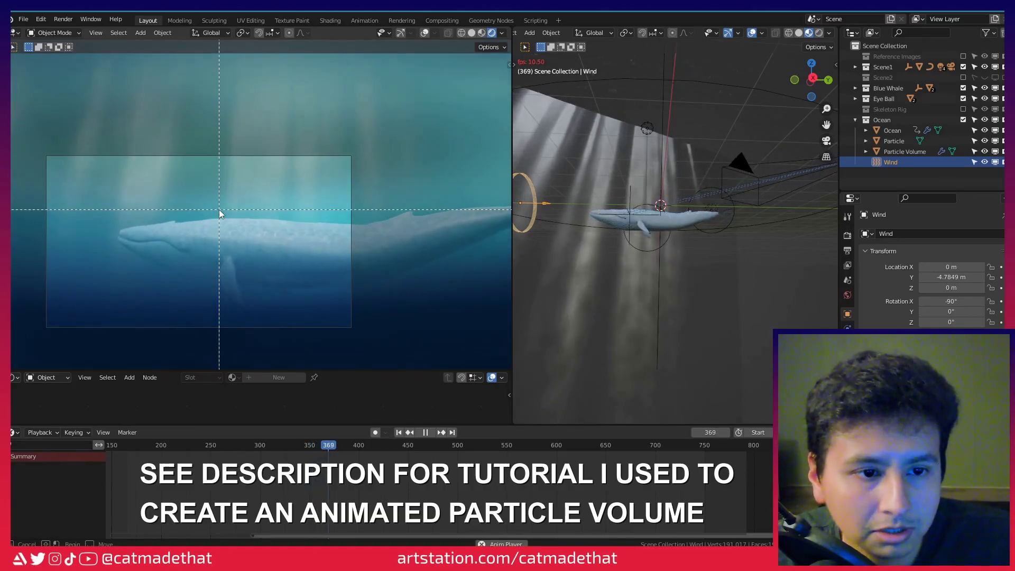
key(space)
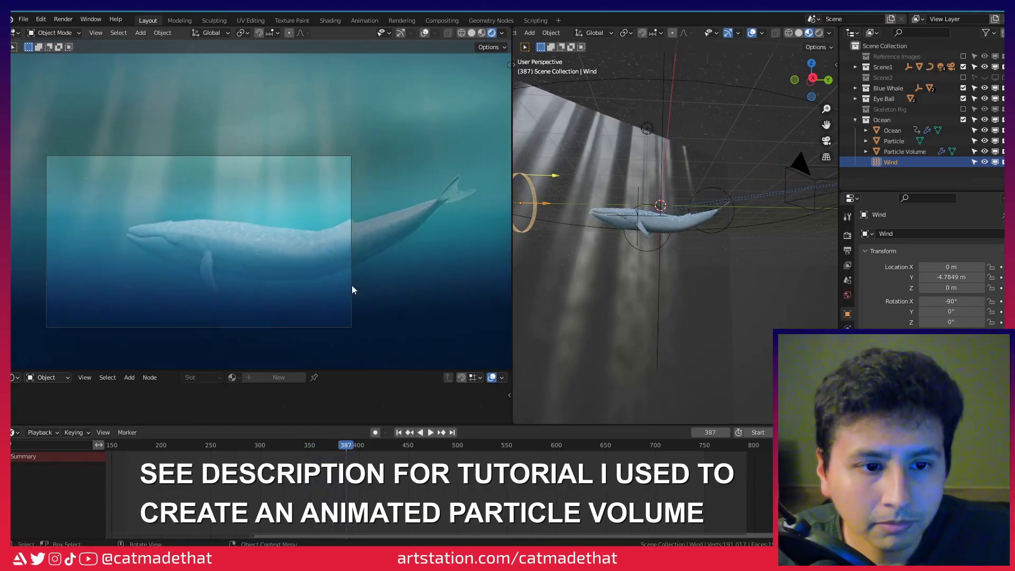
middle_drag(684, 259, 669, 227)
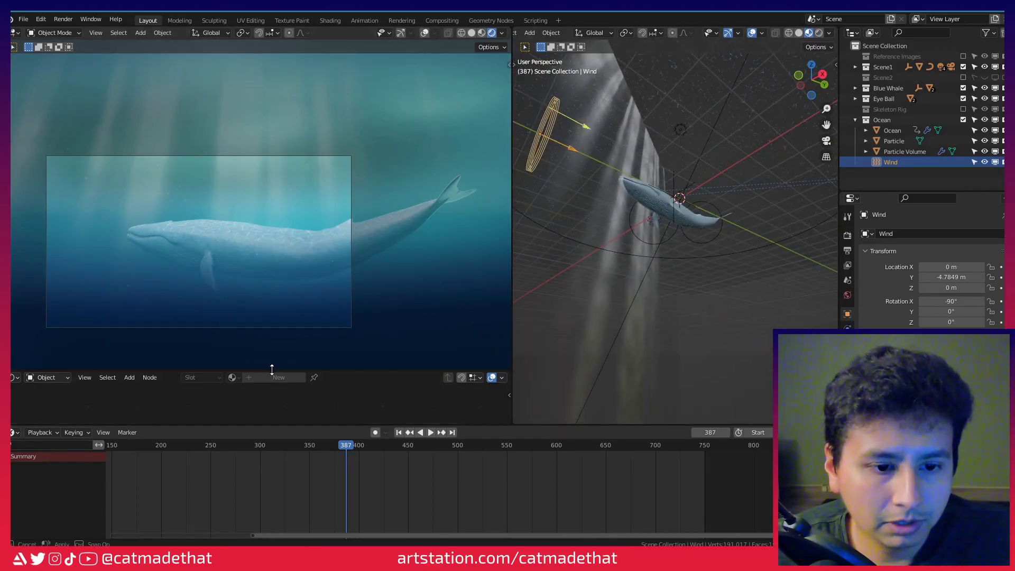
Enlarge the Shader Editor and switch it to the World node tree.
drag(272, 369, 288, 231)
click(62, 264)
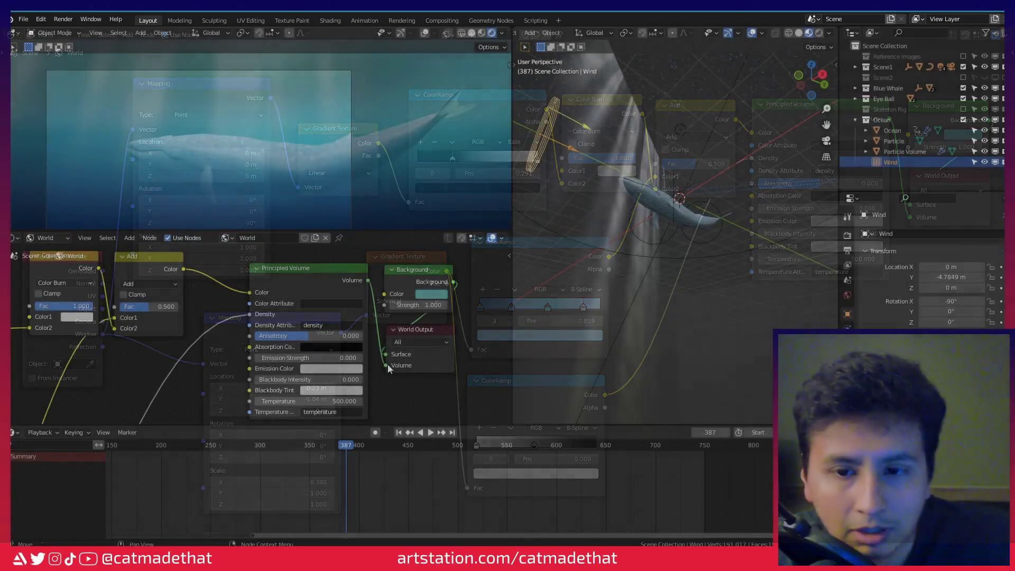
Disconnect the Principled Volume from the World Output's Volume input to compare the camera view, and reconnect it.
drag(388, 365, 374, 369)
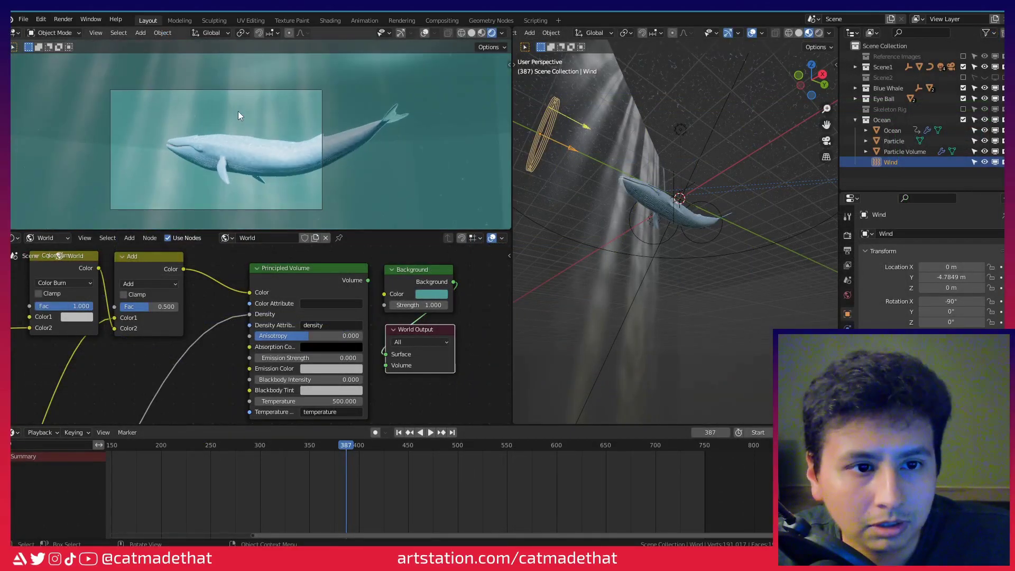
scroll(246, 123, down, 1)
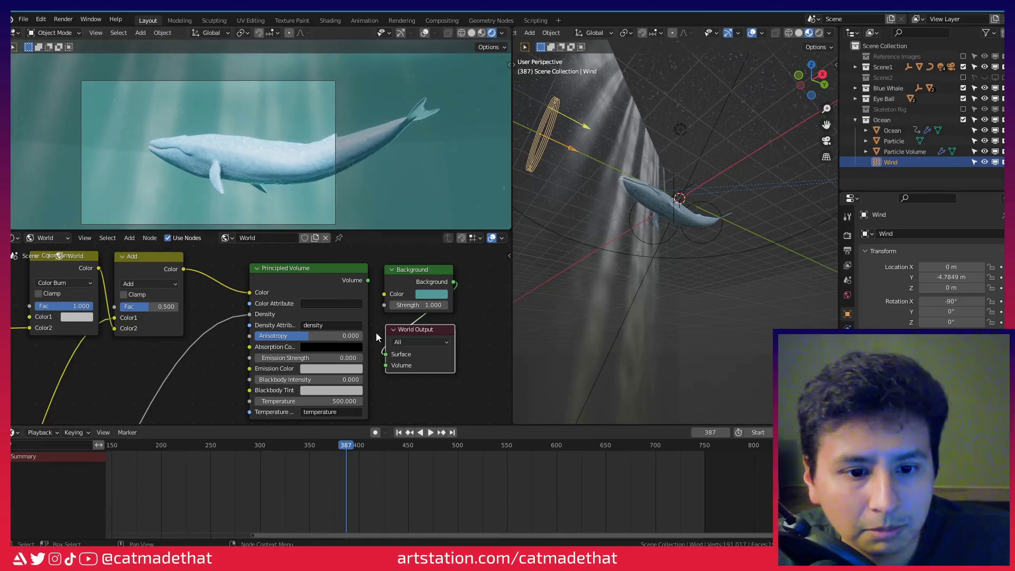
drag(367, 280, 386, 365)
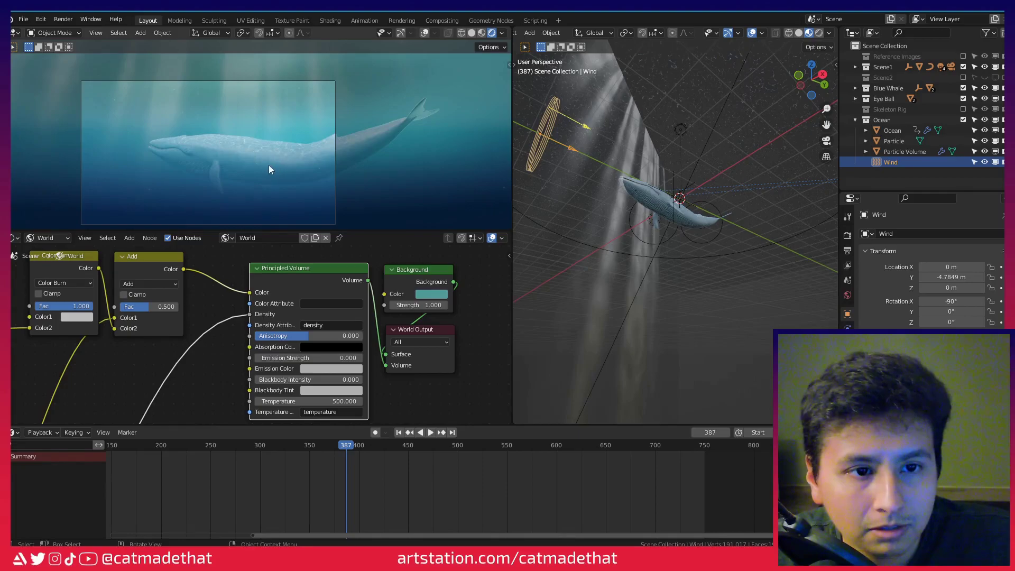
Inspect the spherical Gradient Texture and B-Spline ColorRamp that colour the world volume.
scroll(208, 319, down, 6)
middle_drag(202, 347, 298, 341)
scroll(298, 342, up, 4)
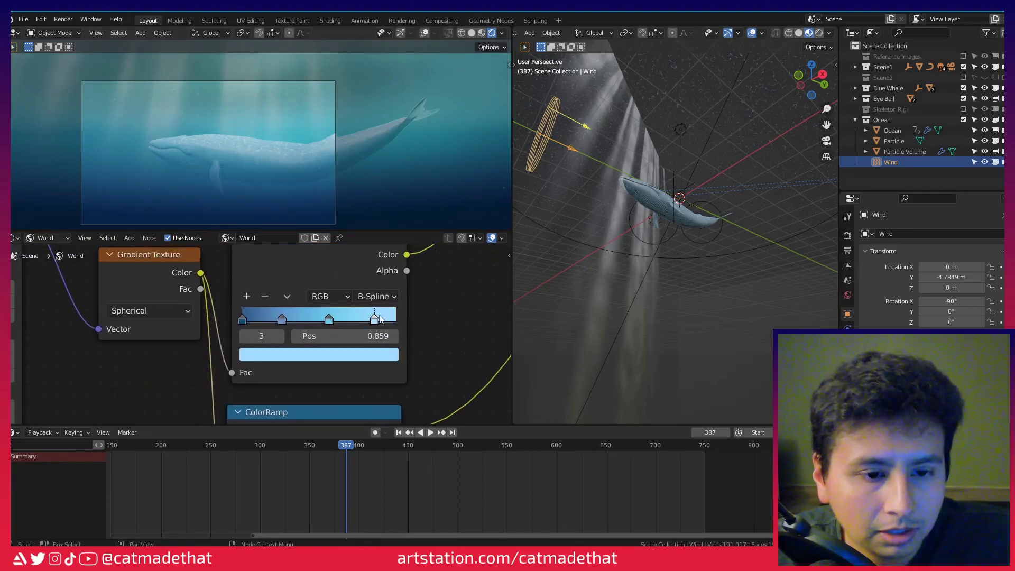
scroll(466, 333, up, 1)
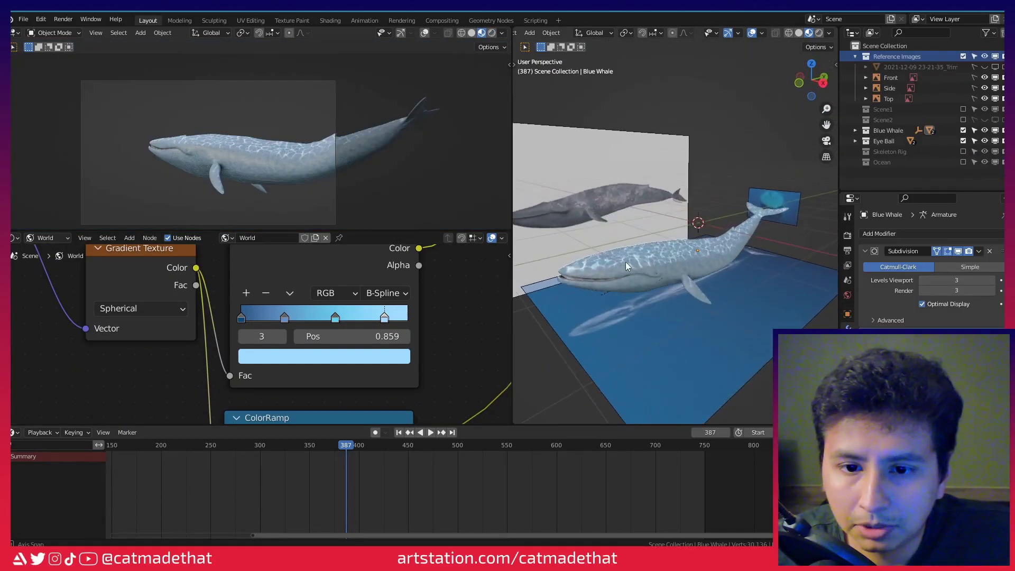
Compare the whale with its reference images in the right, top and front orthographic views.
middle_drag(653, 279, 655, 241)
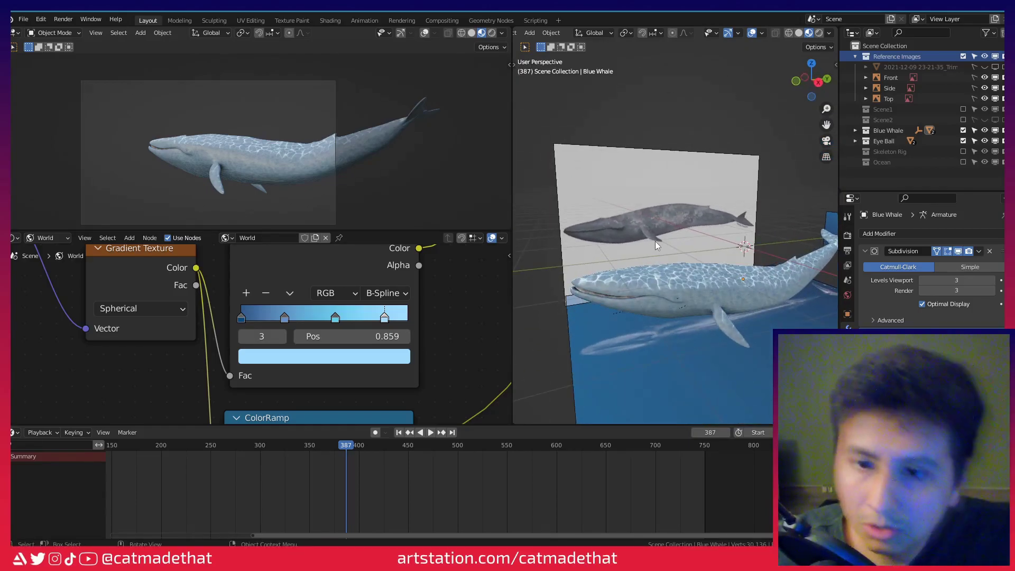
key(KP_3)
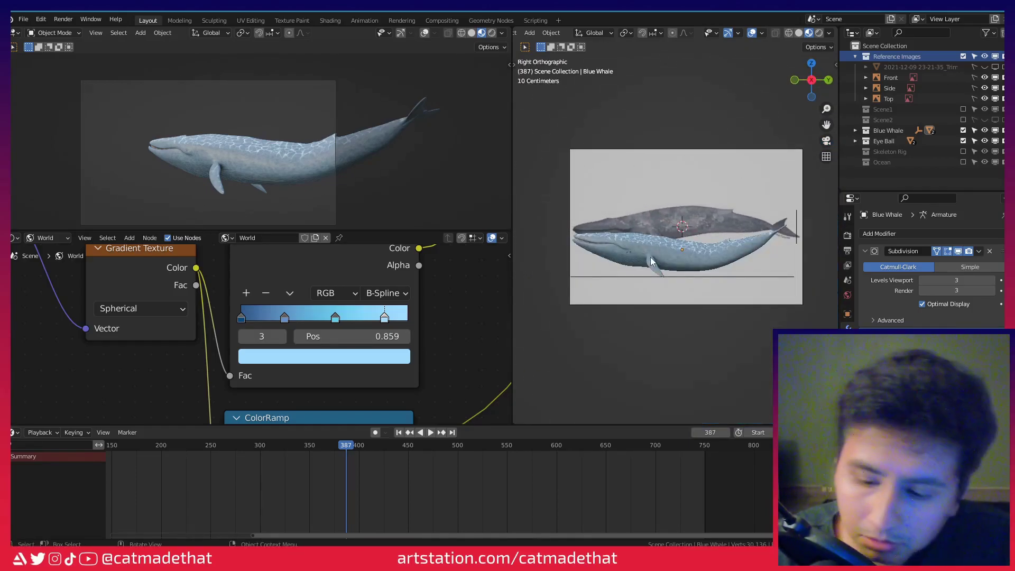
key(KP_7)
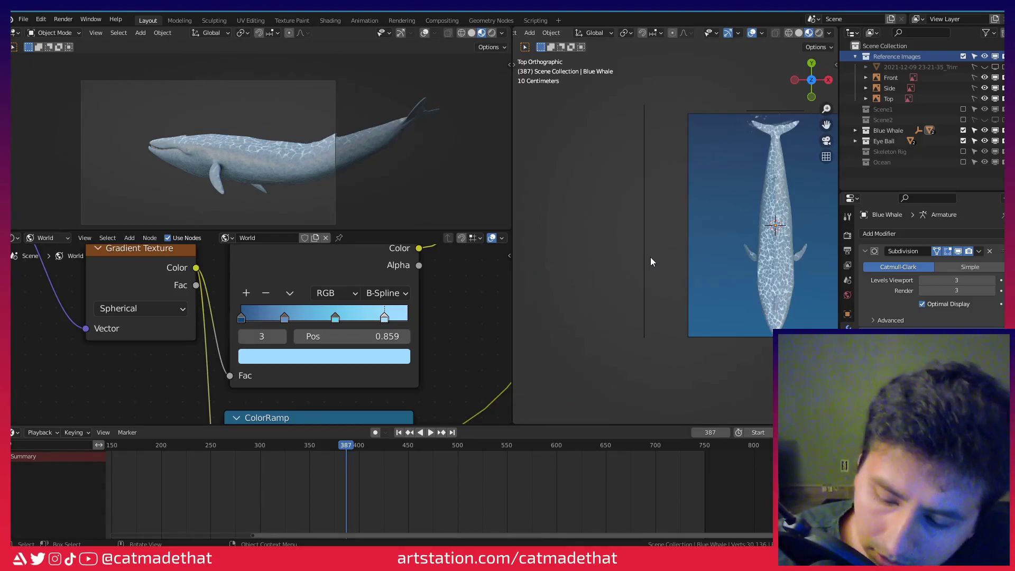
key(KP_1)
Select the whale's Eye-Outer object and frame it in a close-up.
scroll(633, 236, up, 4)
shift+middle_drag(784, 229, 748, 261)
scroll(619, 231, up, 3)
scroll(656, 250, up, 3)
scroll(656, 249, up, 3)
shift+middle_drag(666, 306, 669, 232)
scroll(689, 244, up, 4)
click(688, 242)
key(KP_Decimal)
Examine the eye and the surrounding skin of the whale's head from different angles and distances.
scroll(687, 239, down, 5)
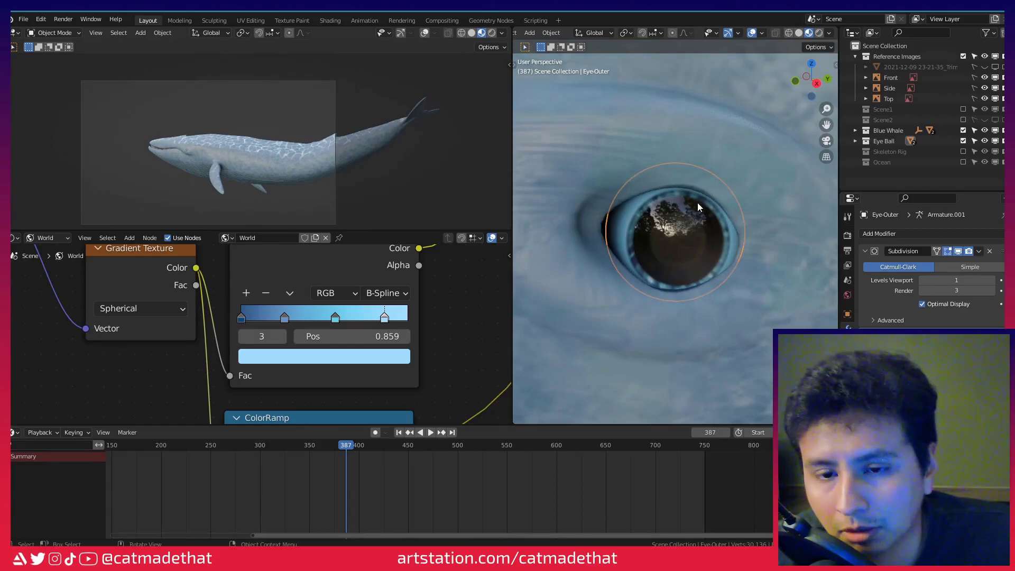
scroll(700, 227, down, 6)
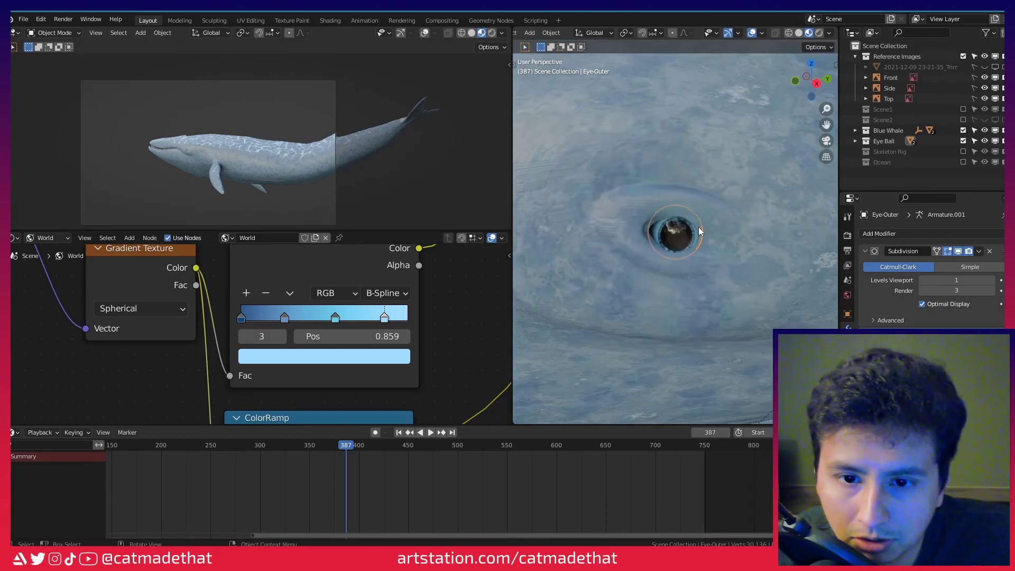
middle_drag(697, 227, 822, 218)
scroll(704, 180, up, 2)
scroll(651, 182, down, 4)
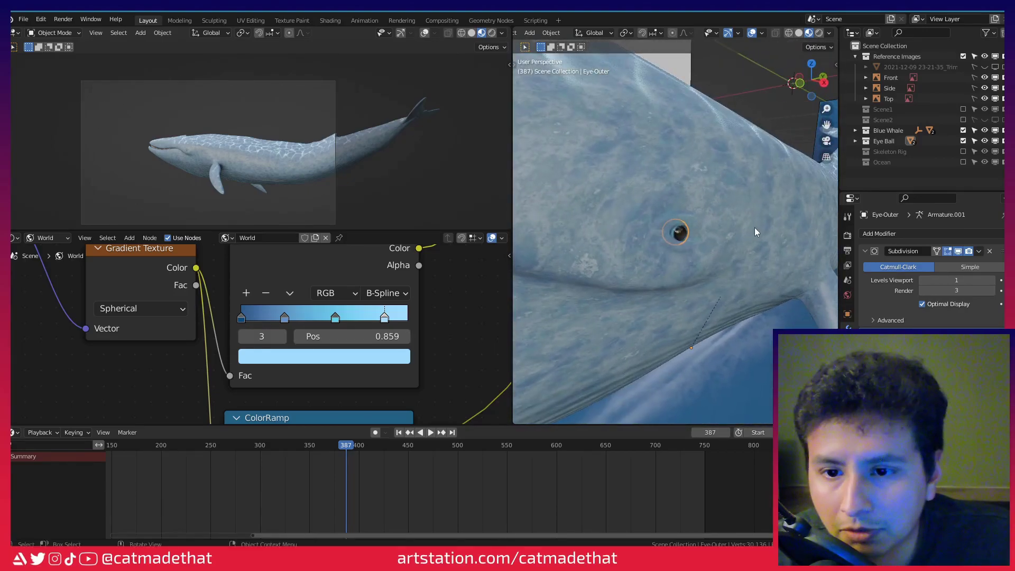
scroll(753, 228, down, 8)
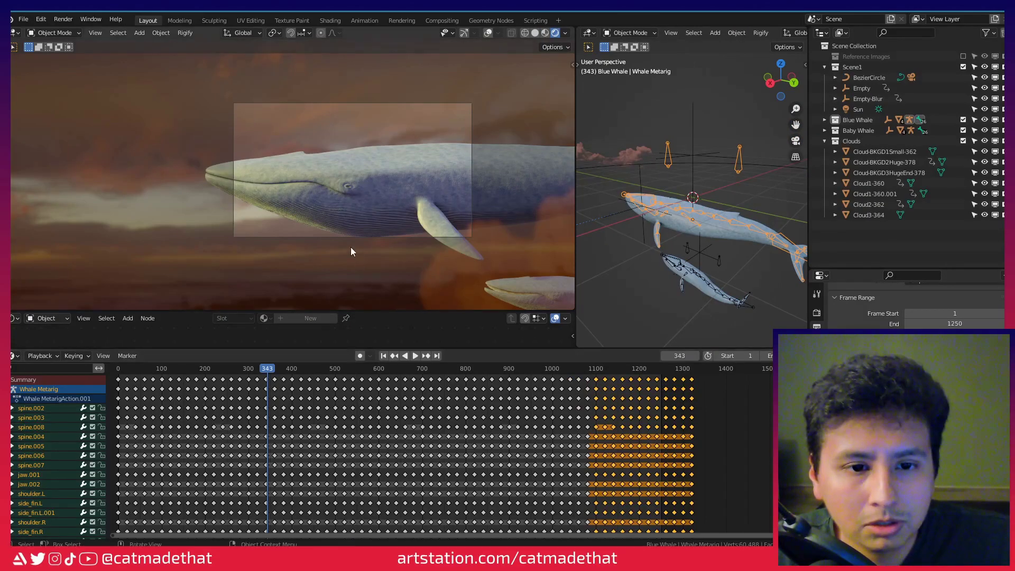
In the sunset sky scene, narrow the camera view and widen the perspective viewport to show both whales and the clouds.
scroll(363, 243, down, 1)
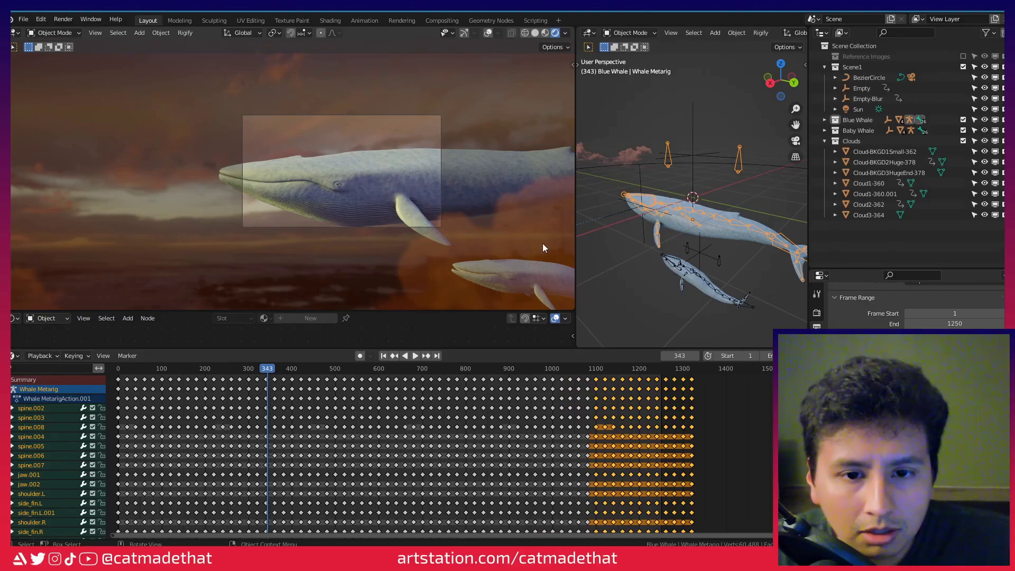
drag(477, 310, 477, 308)
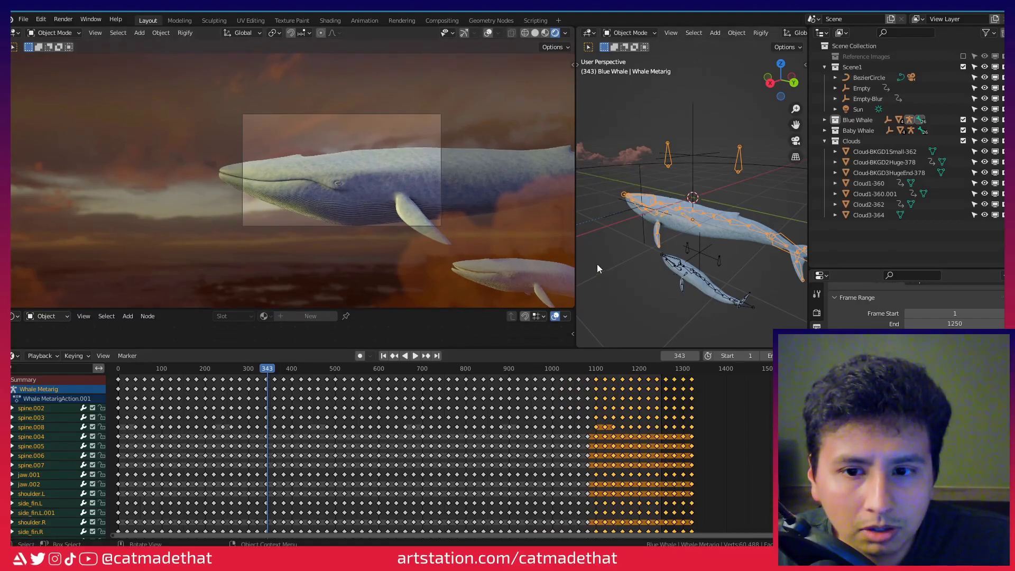
scroll(636, 240, down, 4)
middle_drag(636, 238, 577, 235)
drag(578, 235, 373, 238)
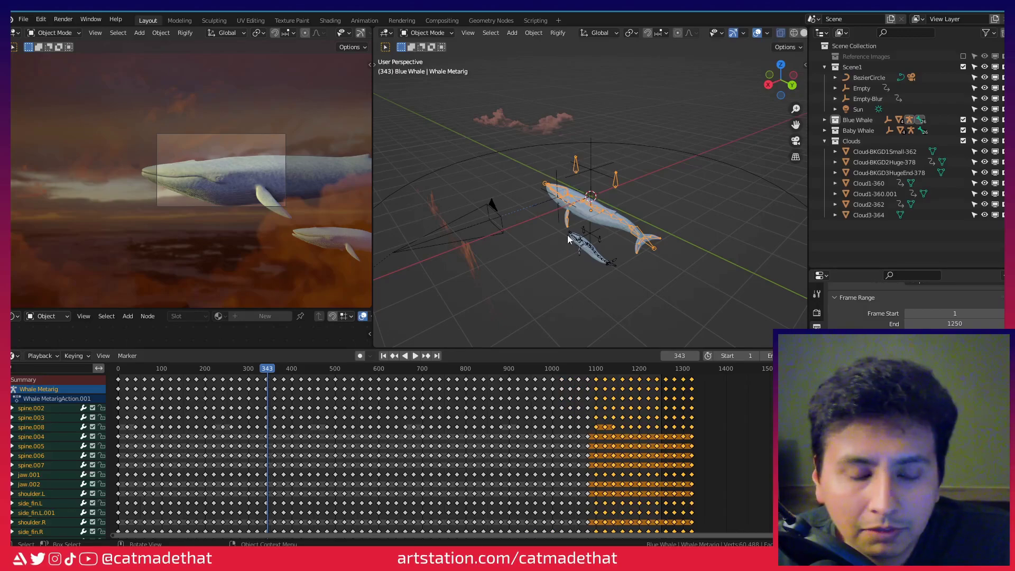
Go to frame 564, select the Cloud1-360 plane, examine its placement beside the whales and play the animation.
drag(266, 372, 364, 408)
click(499, 189)
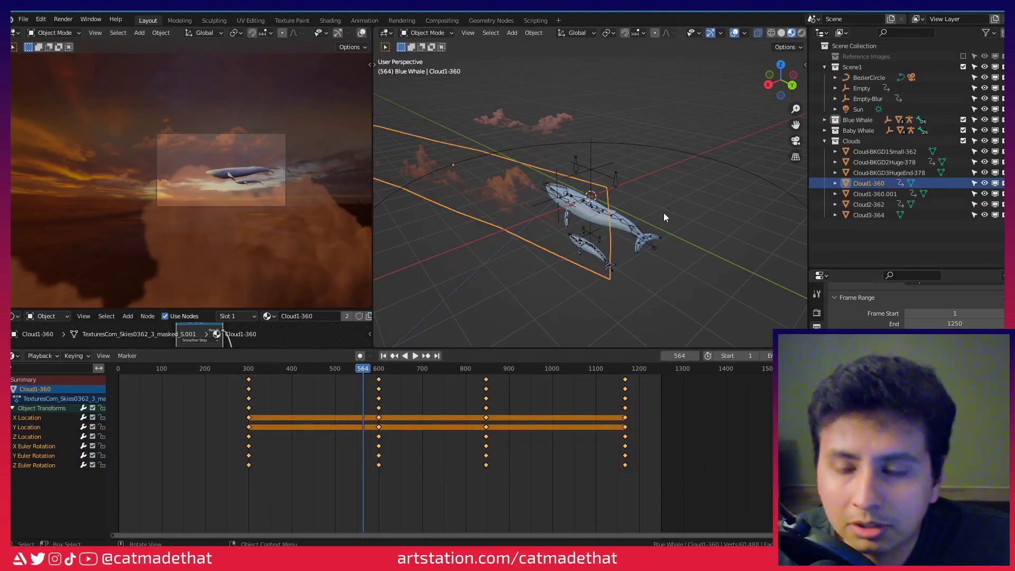
middle_drag(655, 213, 567, 202)
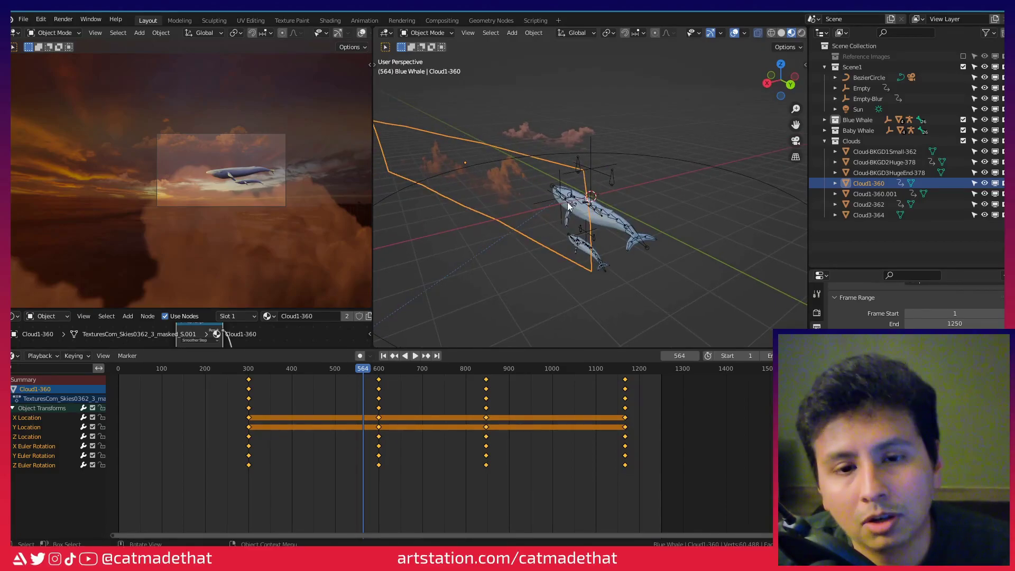
middle_drag(585, 188, 525, 185)
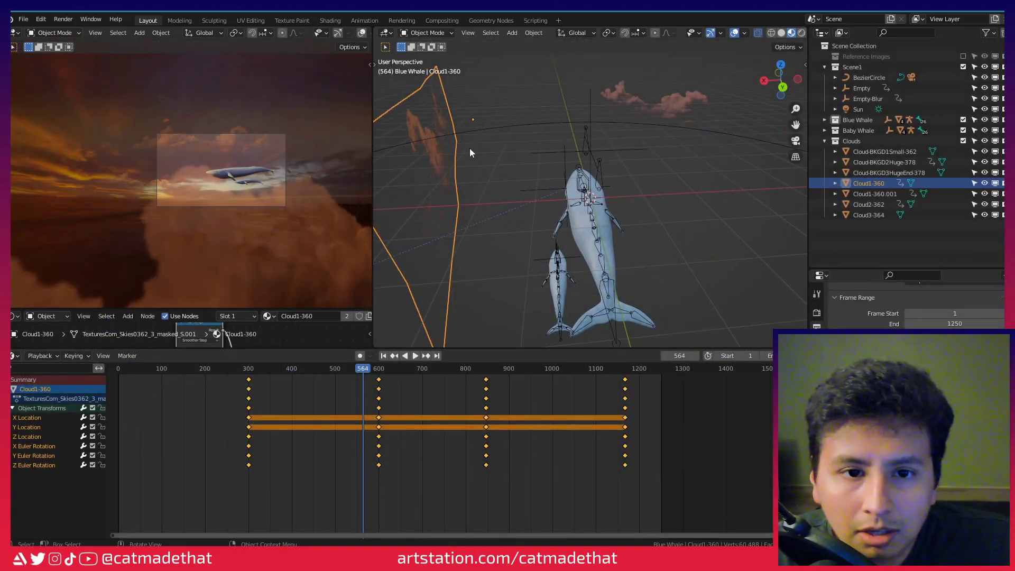
key(space)
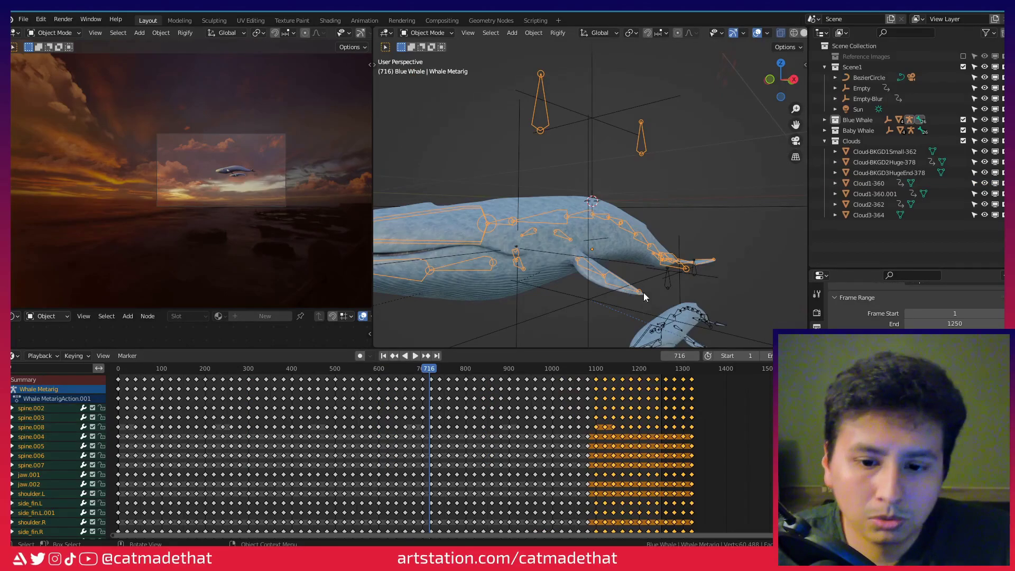
Switch the blue whale's armature, Whale Metarig, to Pose Mode.
middle_drag(641, 229, 577, 222)
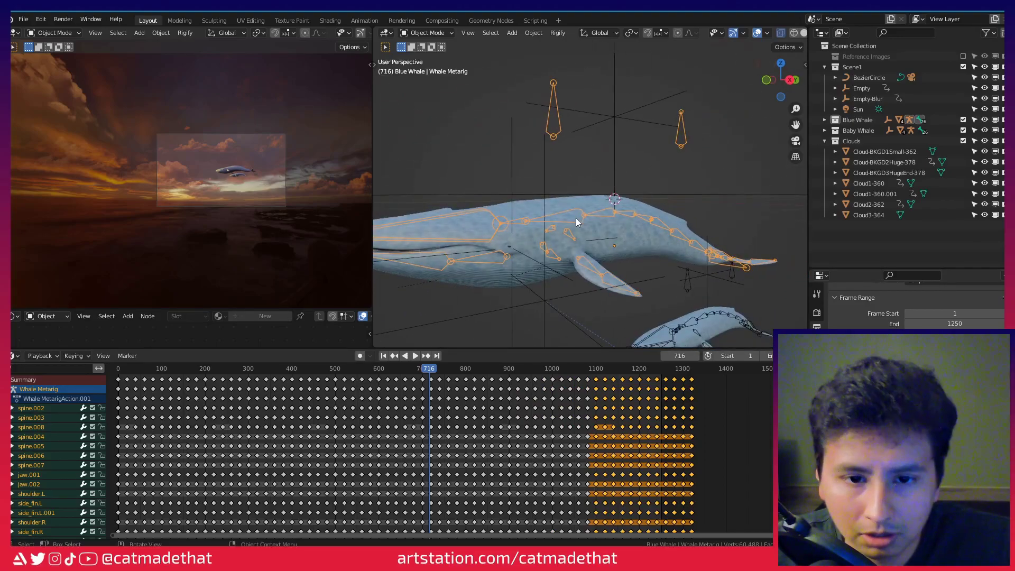
key(Tab)
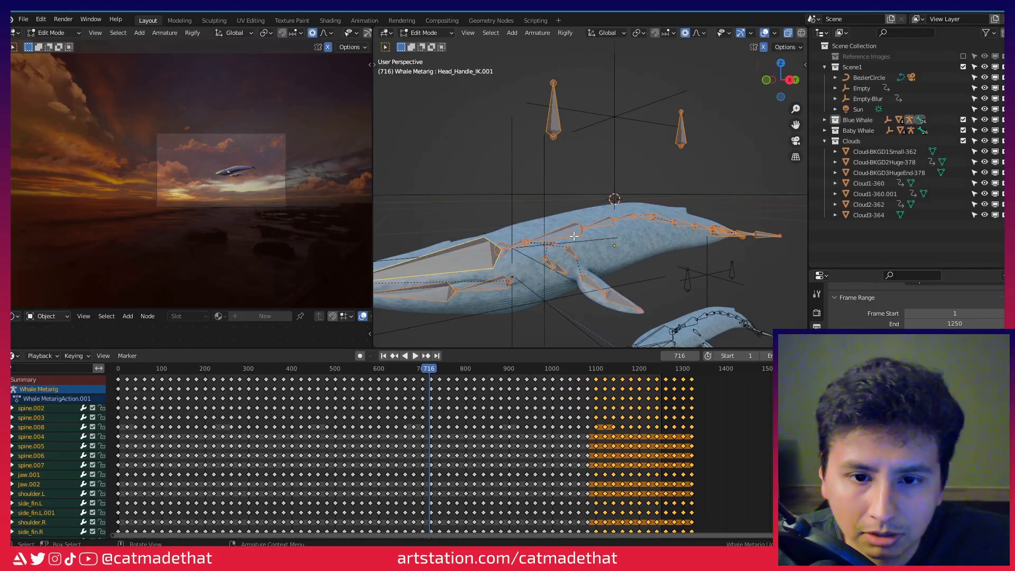
key(ctrl+Tab)
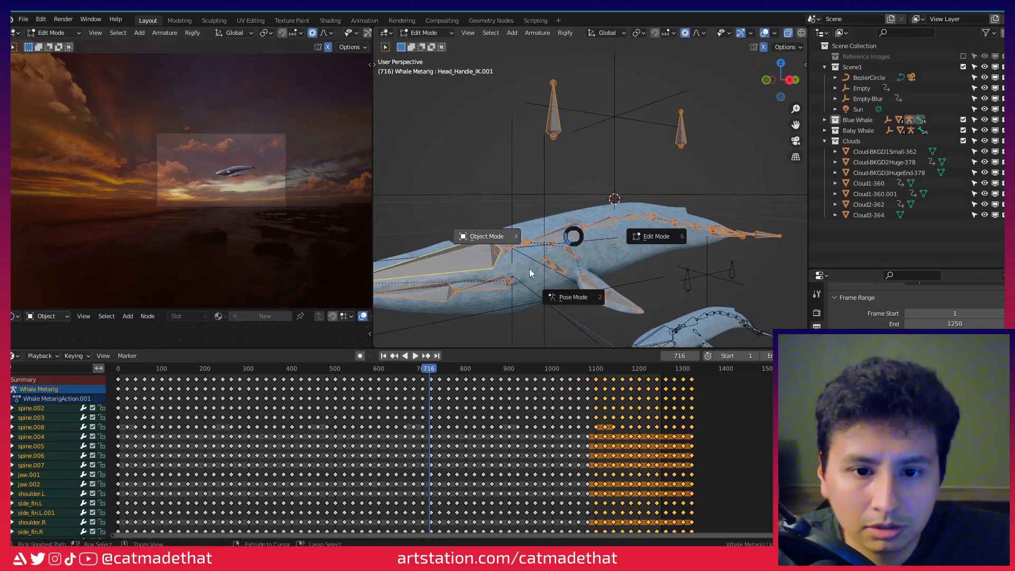
click(576, 299)
Examine the blue whale's spine, fin, jaw and head bones in the right orthographic view, ending on a close-up of the head.
scroll(537, 222, down, 3)
mouse_move(535, 218)
middle_down()
mouse_move(478, 215)
mouse_move(529, 213)
middle_up()
key(KP_3)
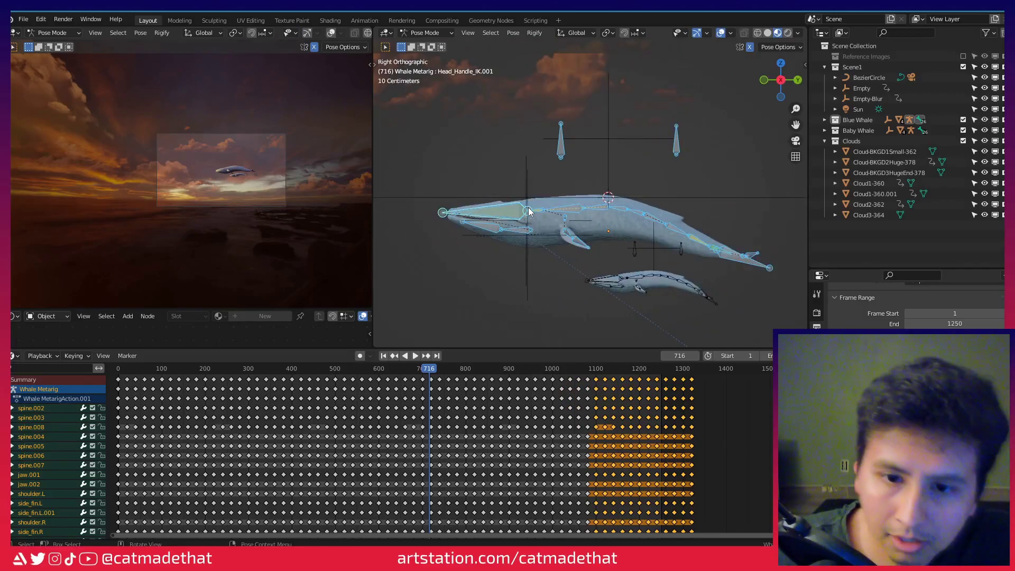
scroll(529, 205, up, 3)
shift+middle_drag(583, 224, 596, 197)
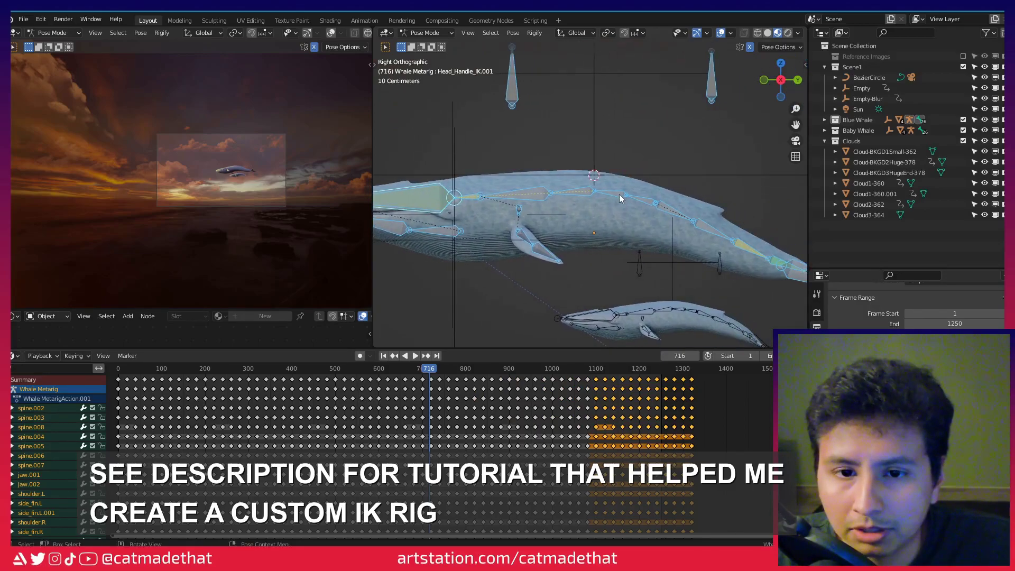
shift+middle_drag(492, 202, 577, 203)
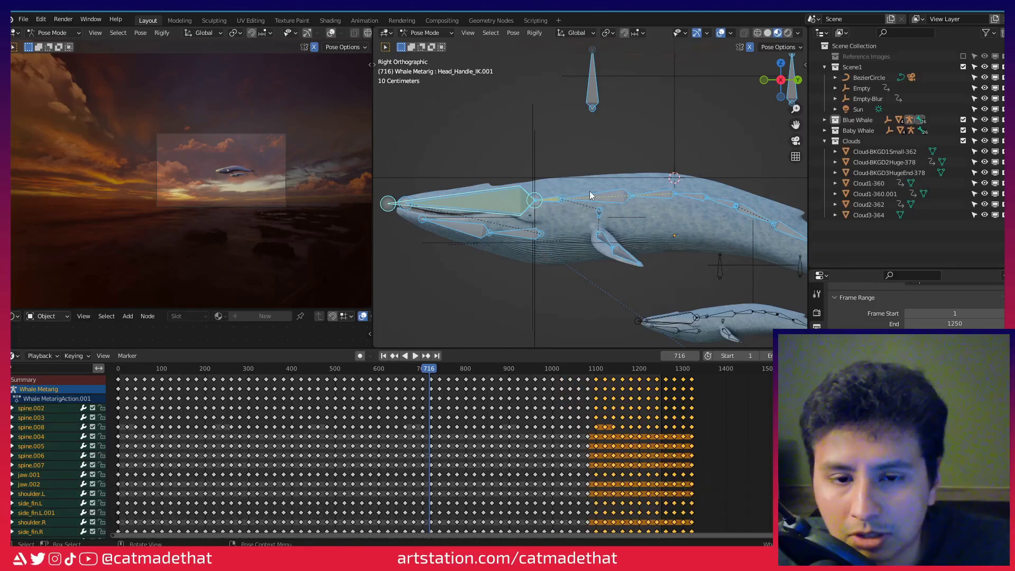
mouse_move(590, 192)
middle_down()
mouse_move(652, 208)
mouse_move(610, 173)
mouse_move(602, 186)
middle_up()
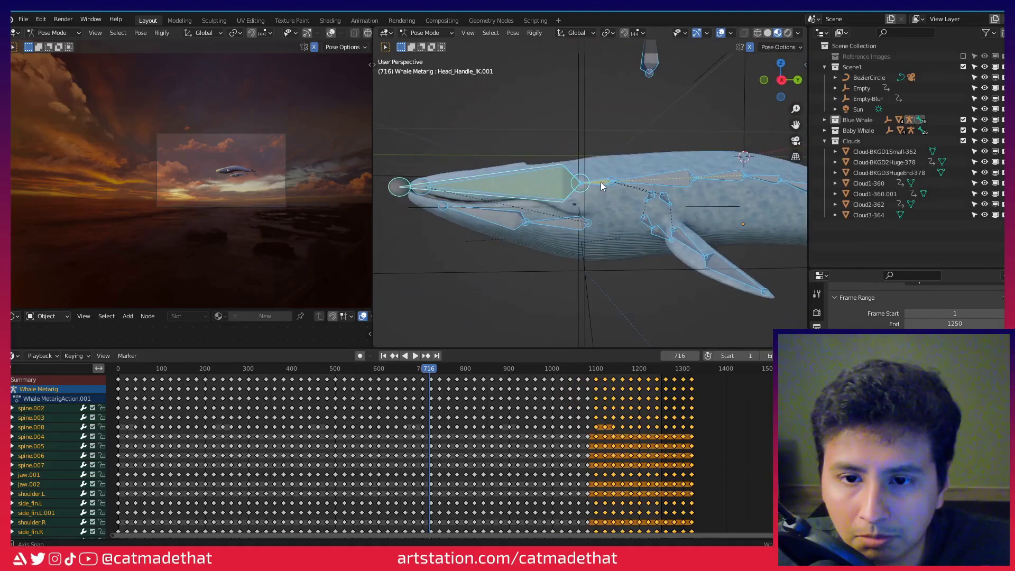
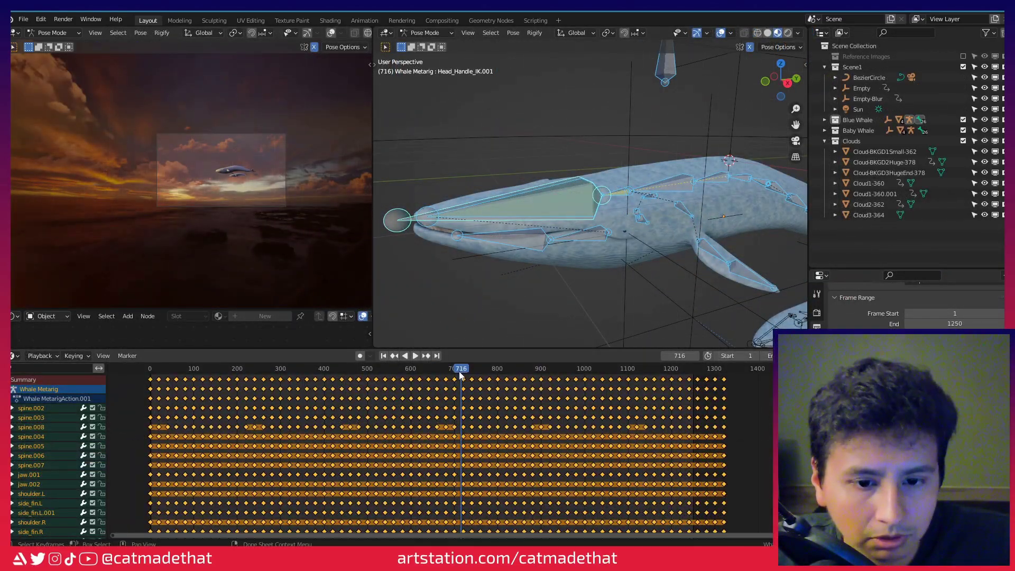
Play and scrub the blue whale's animation around frames 182 to 239 and examine the bone keyframes along the timeline.
drag(459, 372, 224, 404)
key(space)
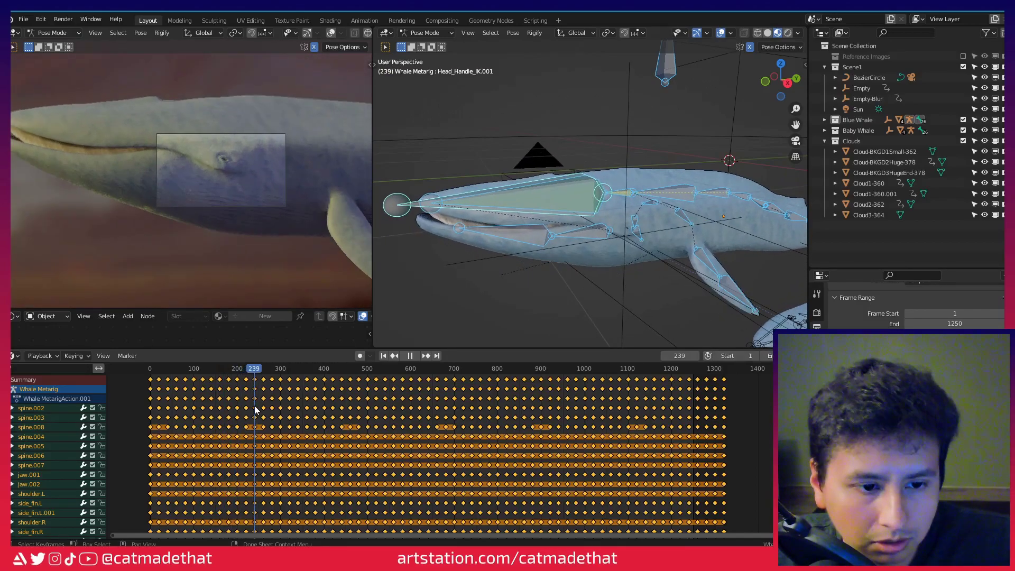
key(space)
scroll(254, 410, up, 3)
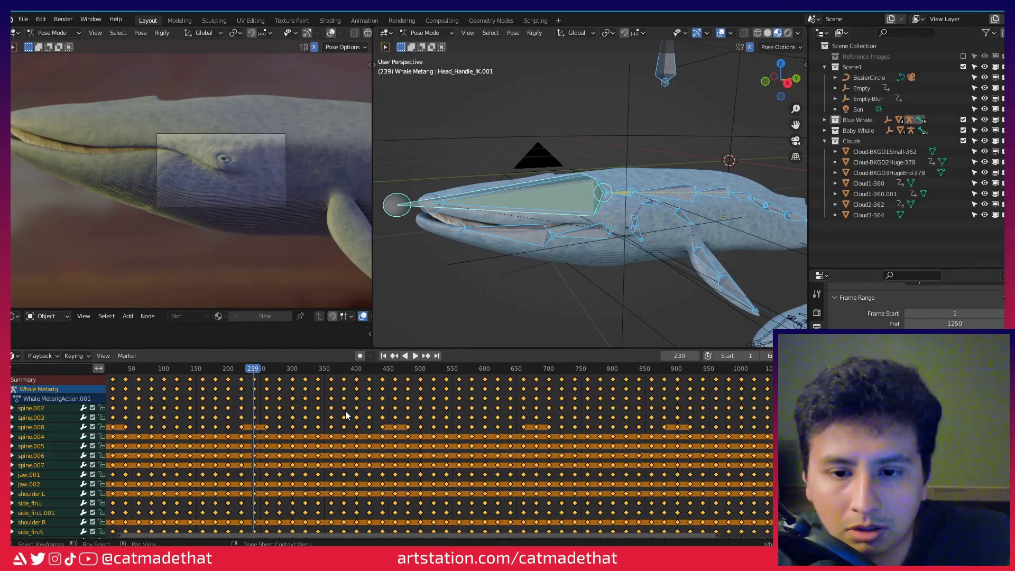
scroll(654, 202, down, 4)
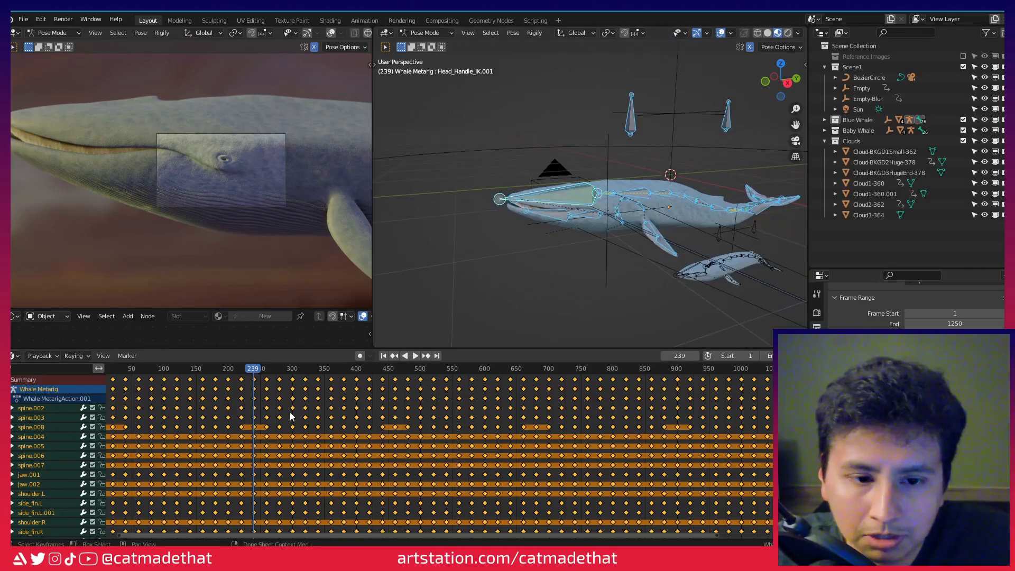
drag(255, 372, 216, 428)
middle_drag(216, 429, 346, 438)
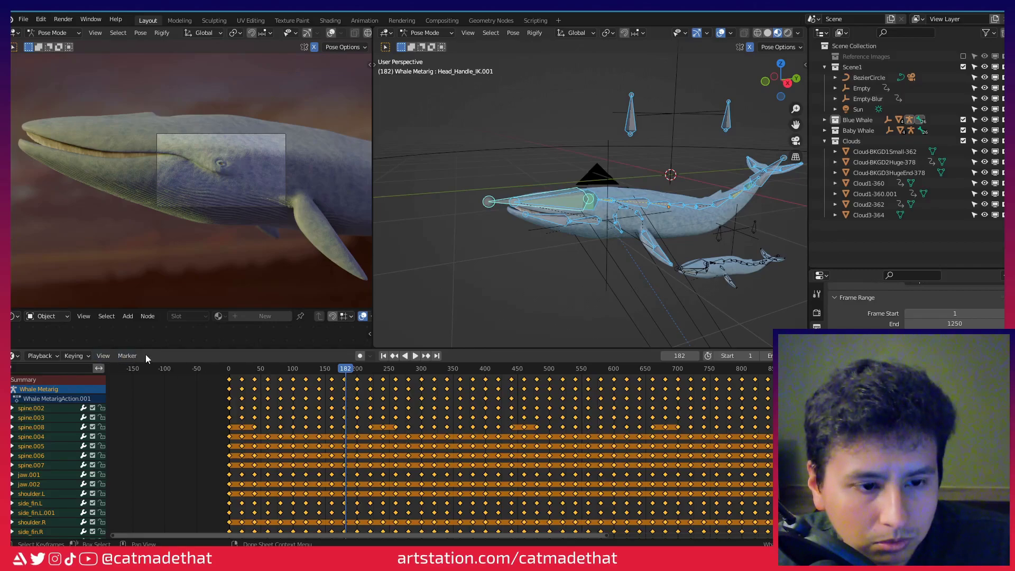
Show the whale armature's keyframes in the Graph Editor and set their interpolation mode to Bezier.
click(105, 357)
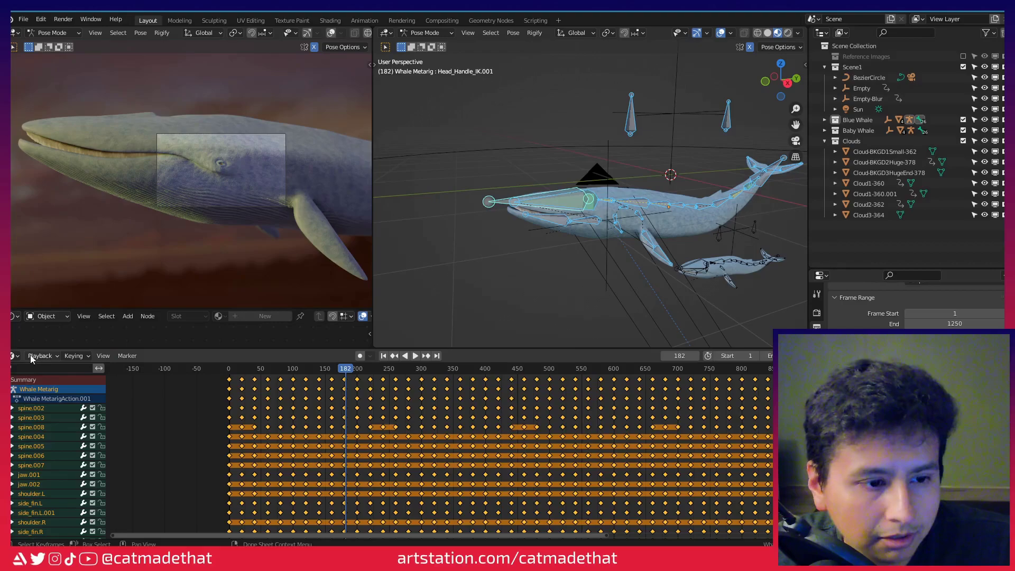
click(15, 357)
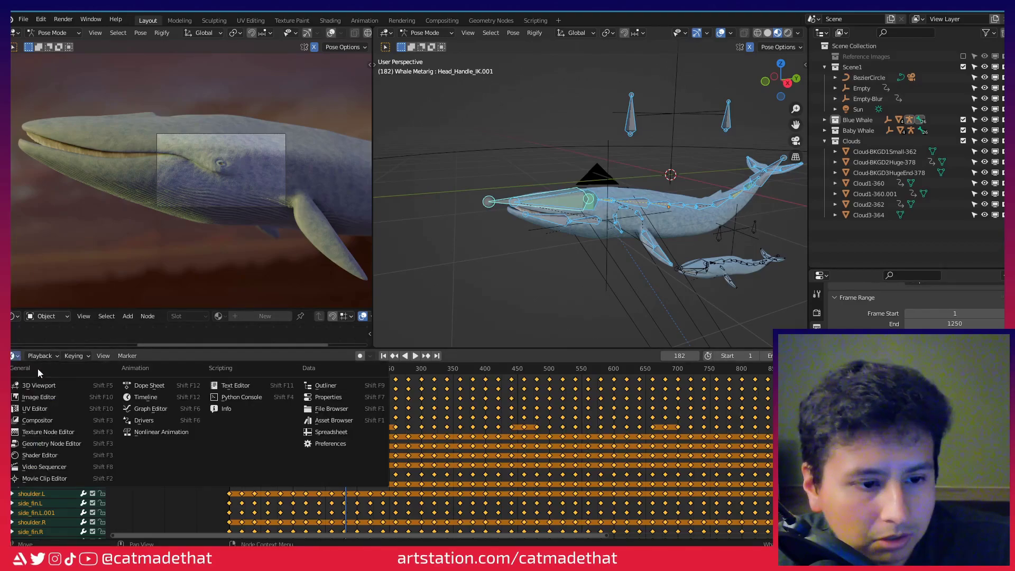
click(151, 409)
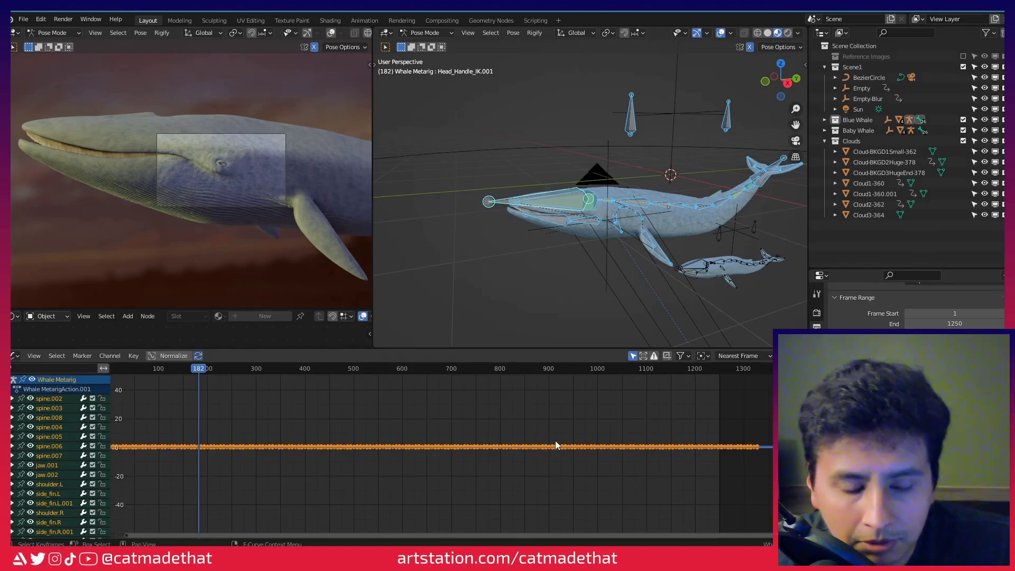
click(131, 358)
mouse_move(244, 188)
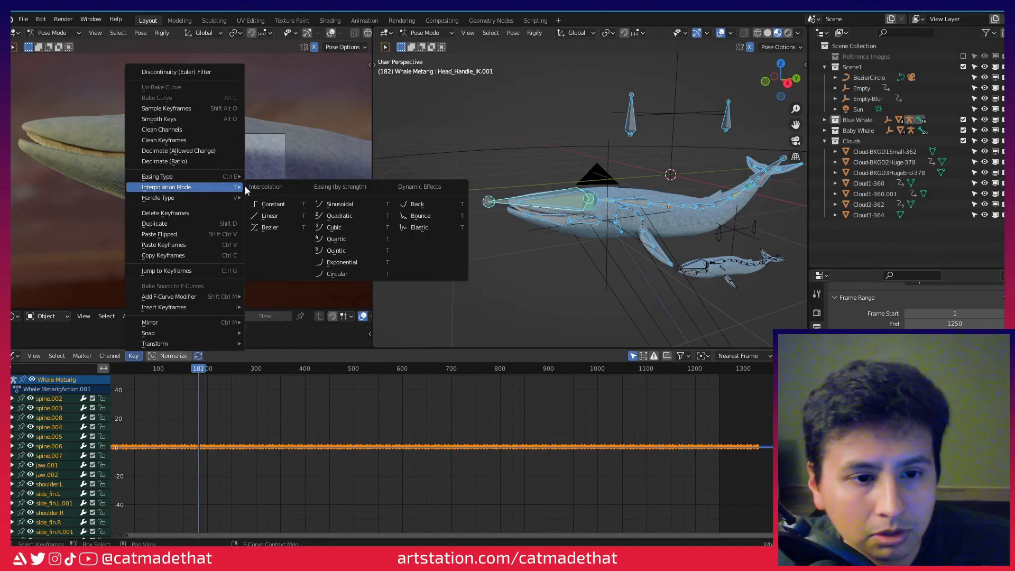
click(278, 228)
Examine the armature's curves between frames 700 and 738 and review the operations for smoothing and cleaning keyframes.
scroll(363, 420, up, 8)
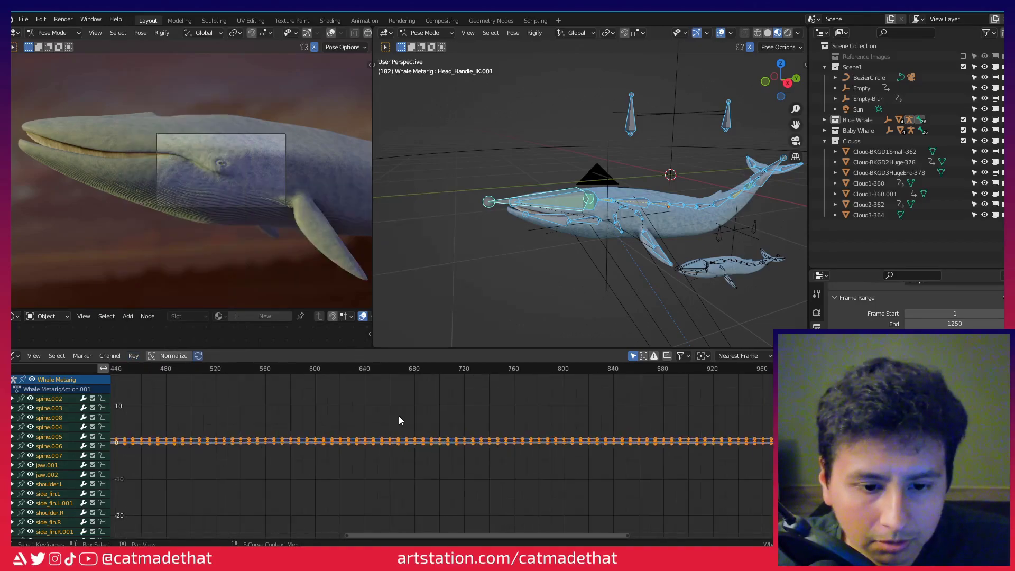
scroll(439, 417, up, 10)
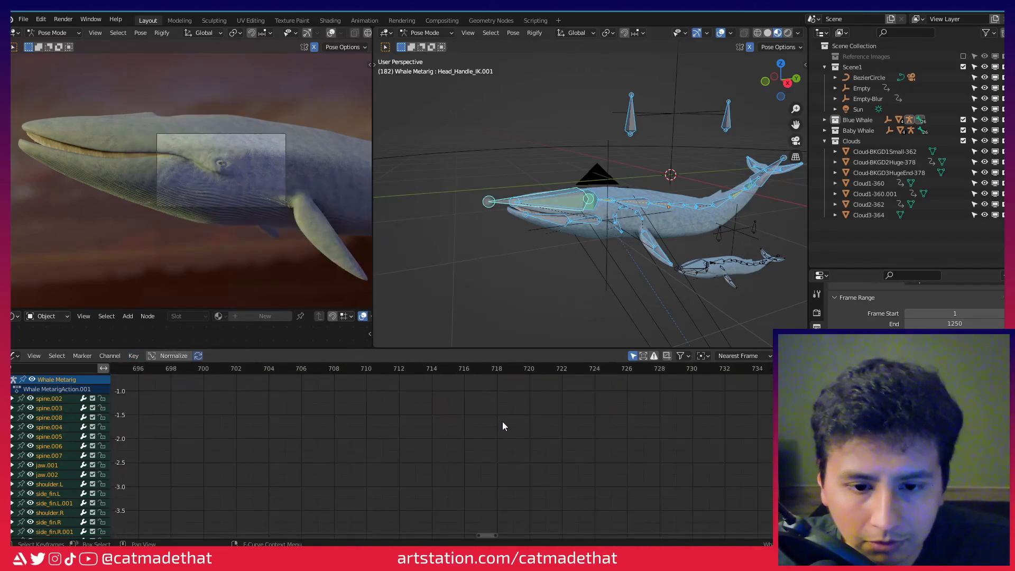
scroll(465, 318, up, 1)
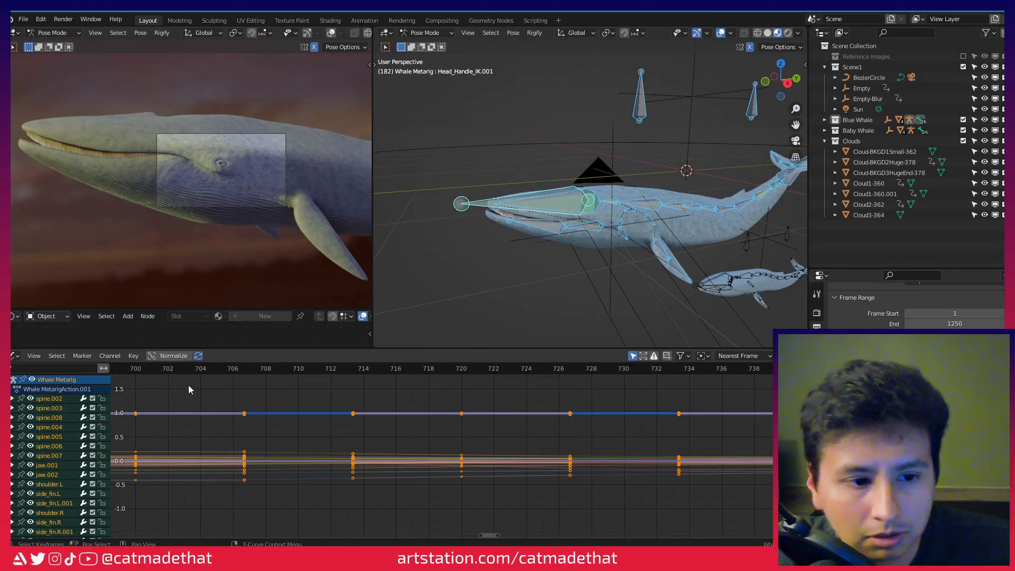
click(133, 356)
mouse_move(164, 179)
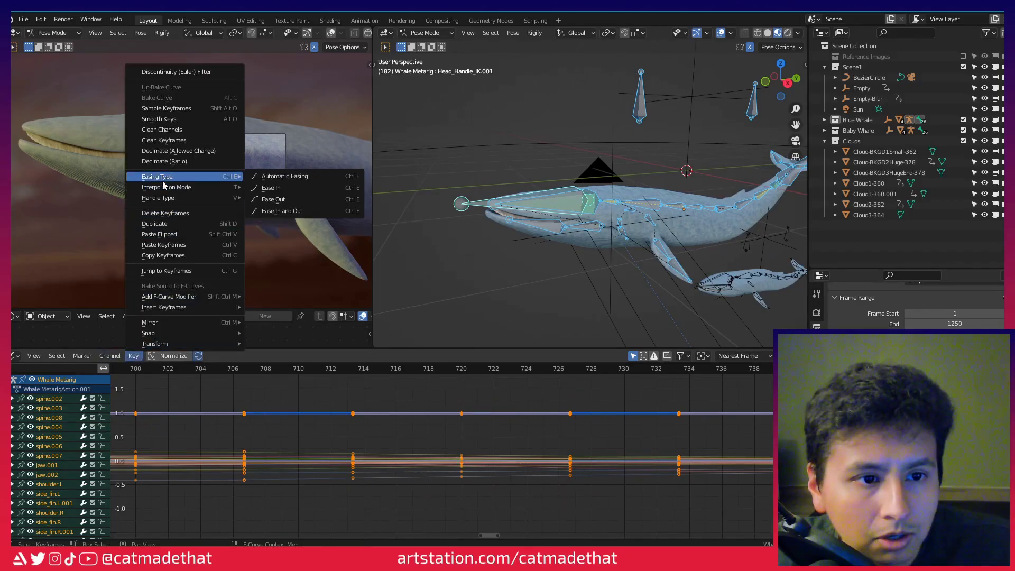
click(176, 129)
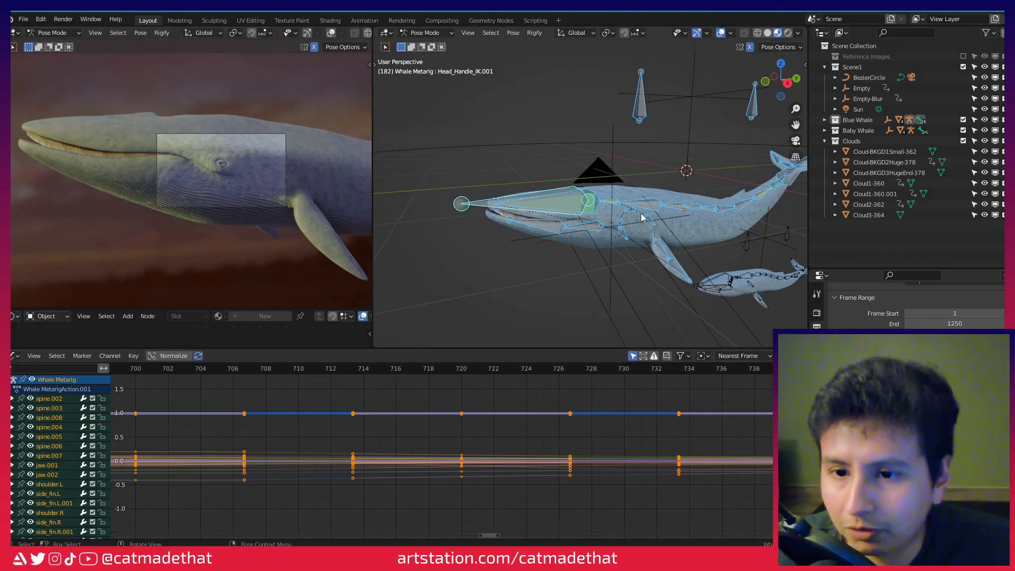
Examine the posed blue whale's head and fin bones from a low angle and play the animation.
middle_drag(614, 234, 576, 211)
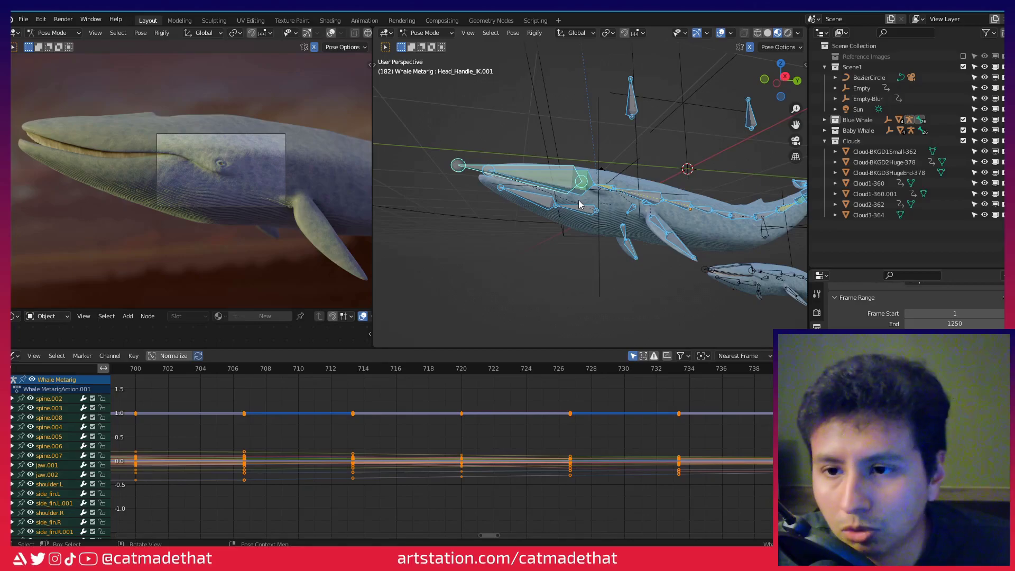
middle_drag(619, 205, 584, 223)
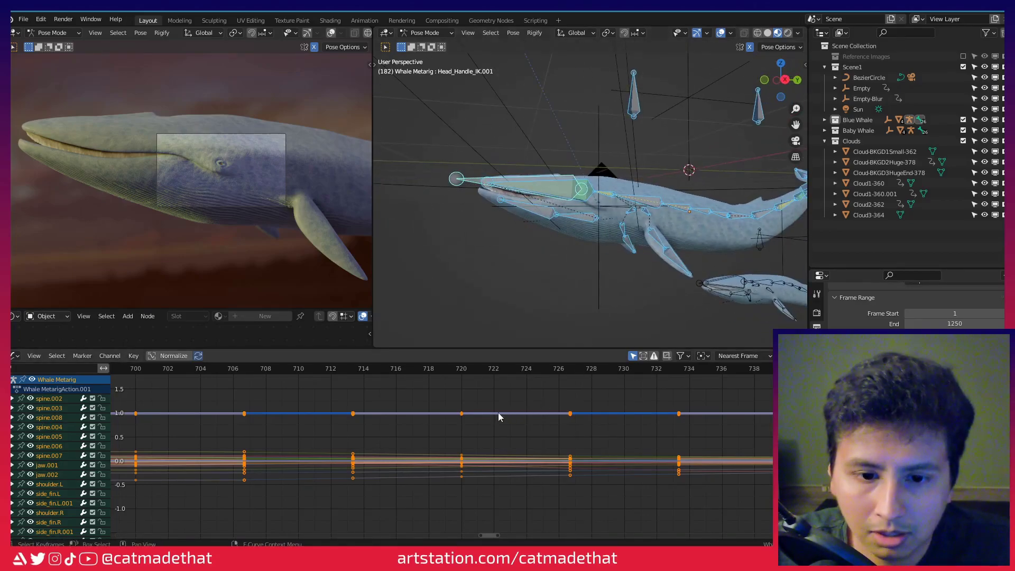
key(space)
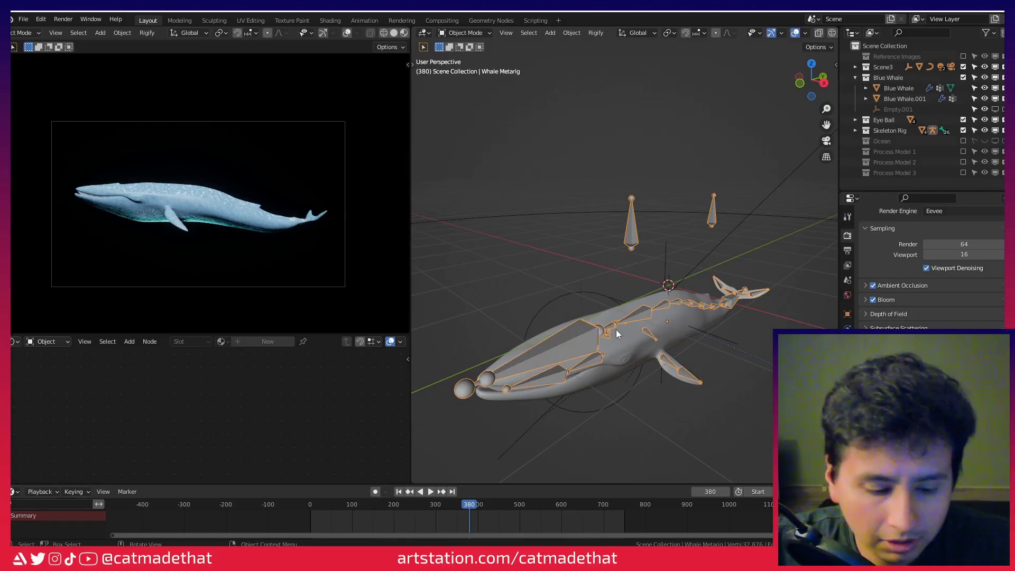
In the underwater whale scene, reveal the contents of the Skeleton Rig collection and select the Whale Metarig armature.
middle_drag(617, 328, 607, 297)
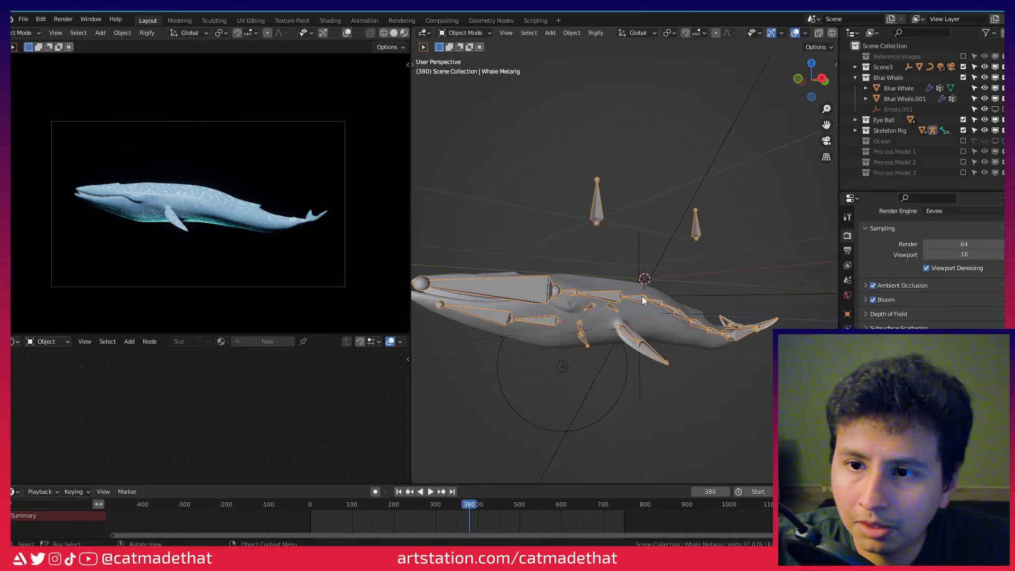
click(856, 131)
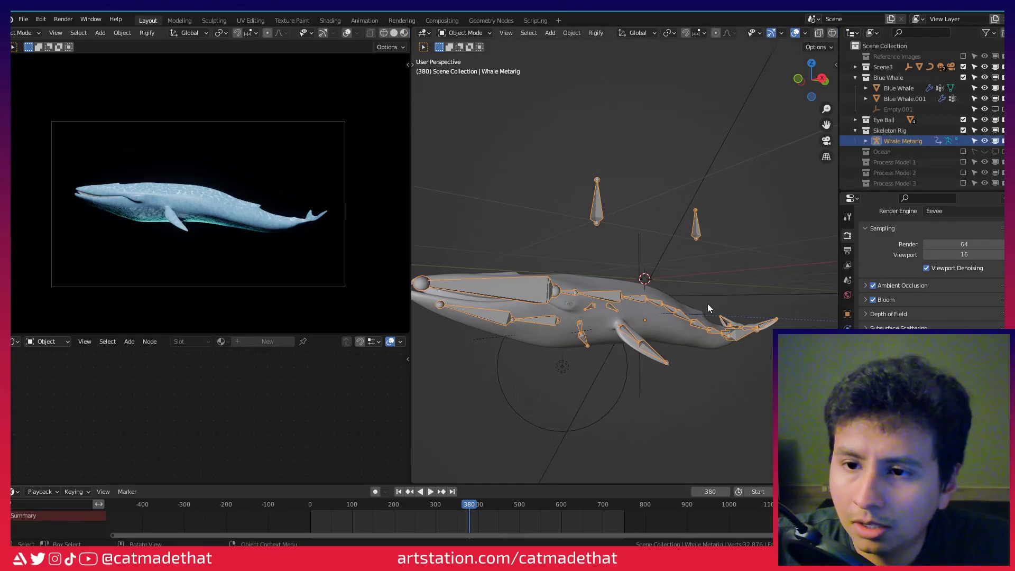
click(609, 301)
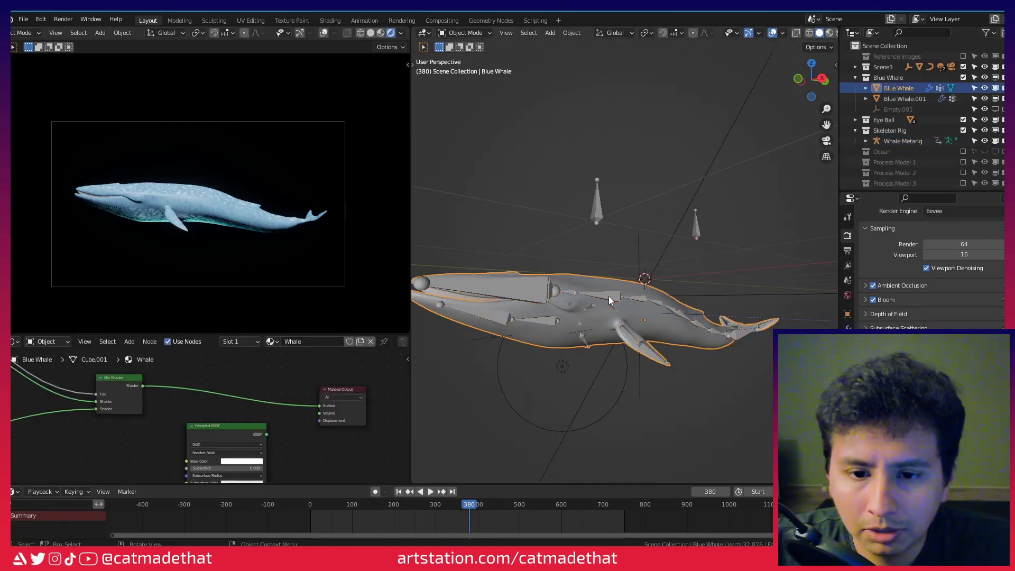
click(610, 300)
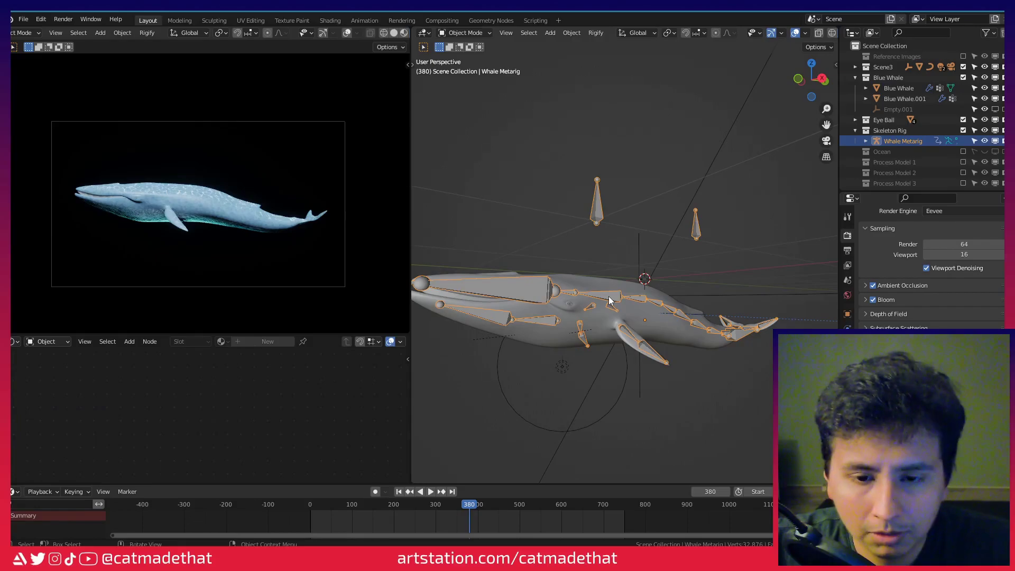
Select the Blue Whale mesh with Whale Metarig active and parent the mesh to it with automatic weights.
shift+click(637, 314)
key(ctrl+p)
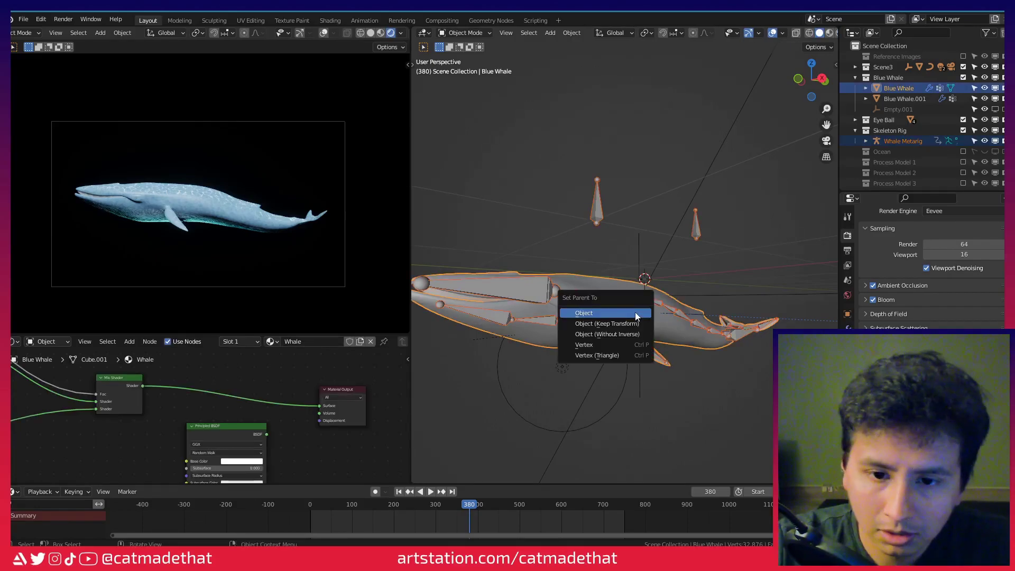
key(Escape)
shift+click(607, 296)
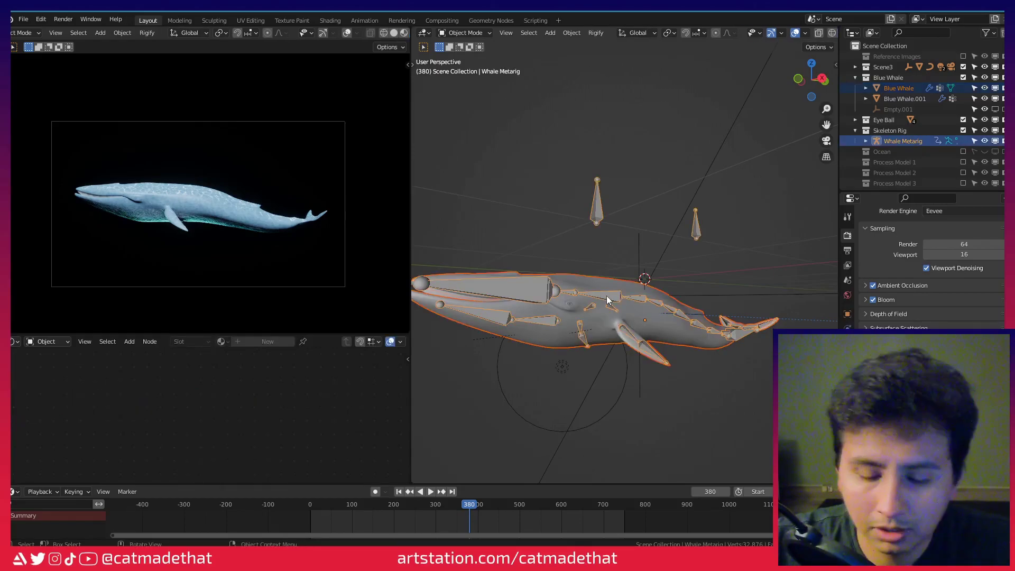
key(ctrl+p)
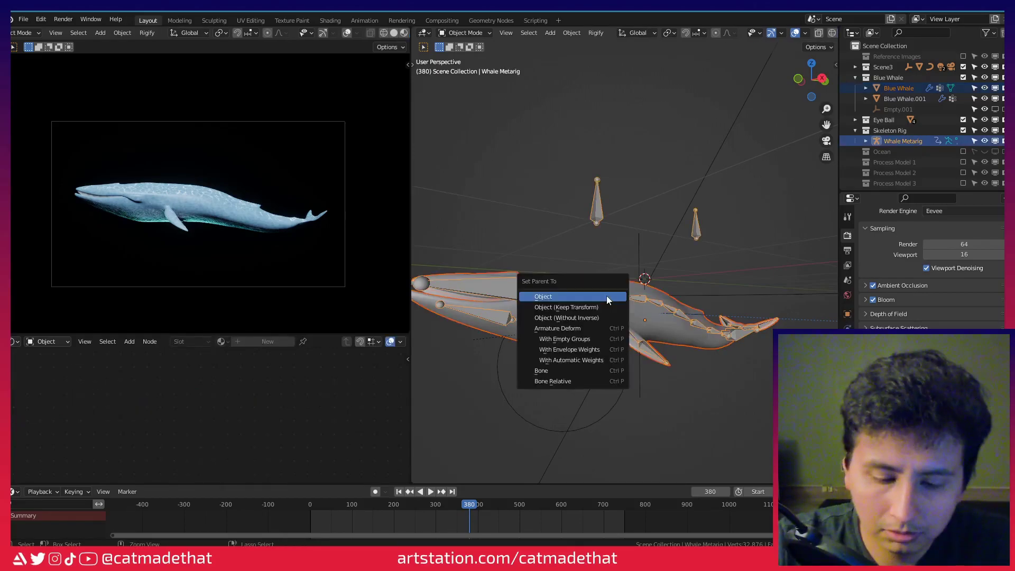
click(599, 359)
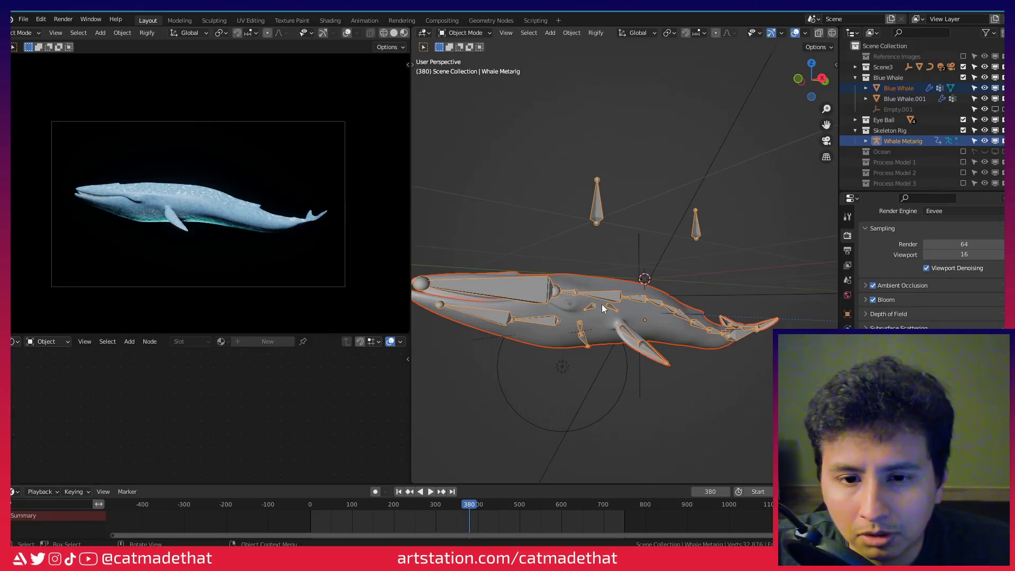
Select Whale Metarig together with the Blue Whale mesh and switch the mesh to Weight Paint mode.
click(586, 262)
click(594, 293)
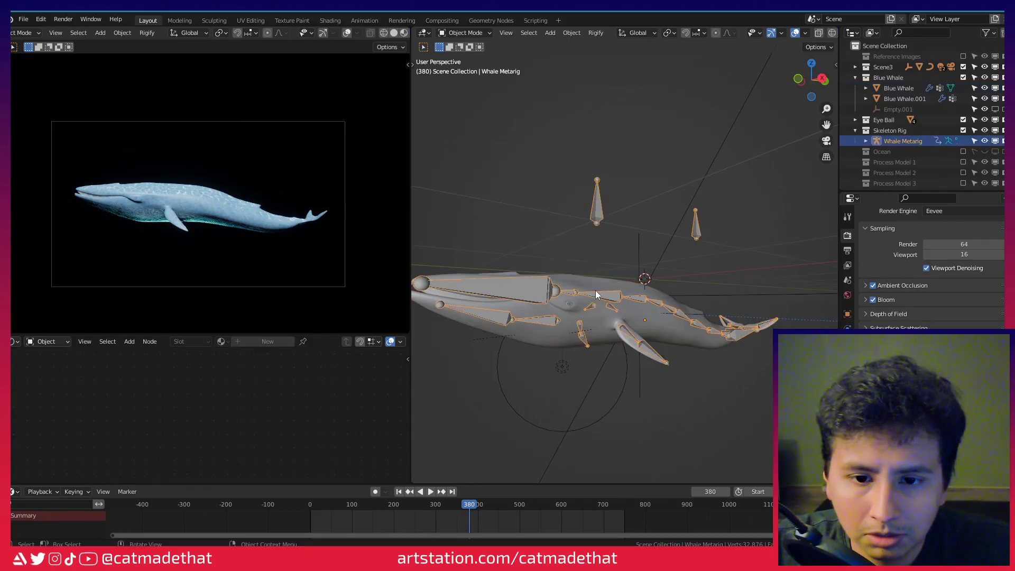
shift+click(595, 286)
key(ctrl+Tab)
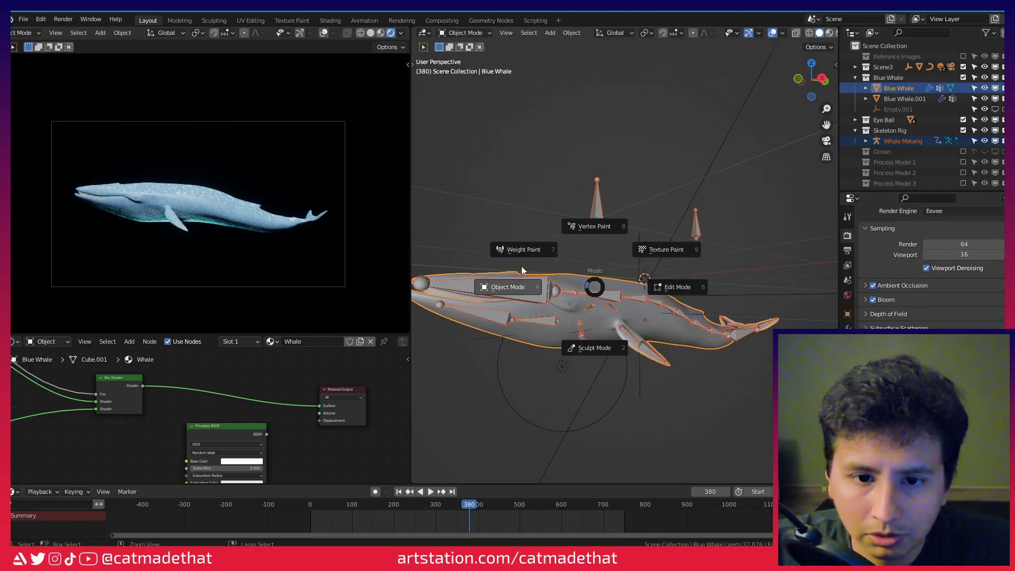
click(525, 253)
Inspect the weights of the head bone Head_Handle_IK.001 and the spine.005 bone on the whale's body.
mouse_move(563, 257)
middle_down()
mouse_move(545, 264)
mouse_move(578, 265)
middle_up()
middle_drag(579, 265, 594, 263)
ctrl+click(587, 265)
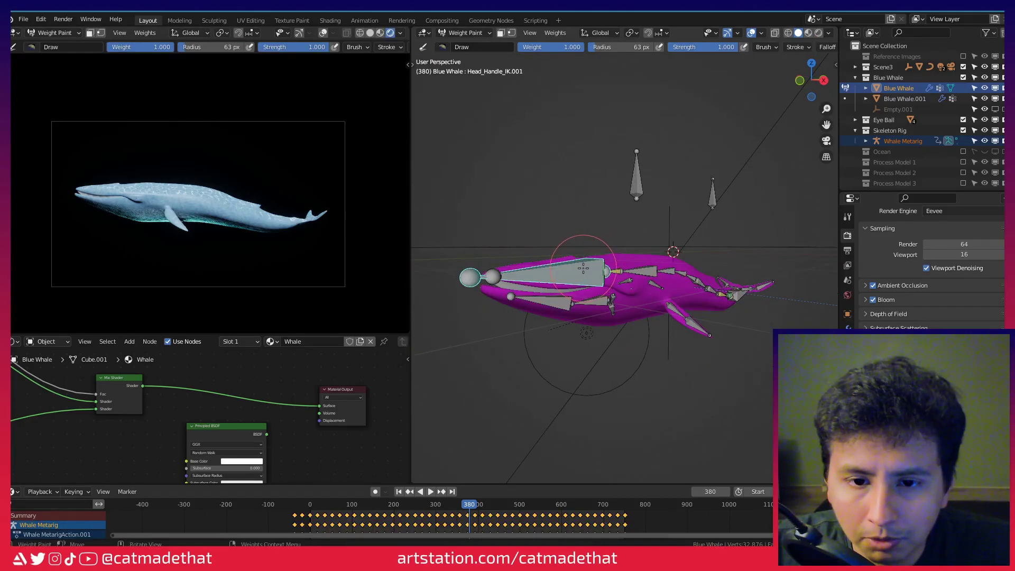
ctrl+click(638, 271)
scroll(639, 269, up, 5)
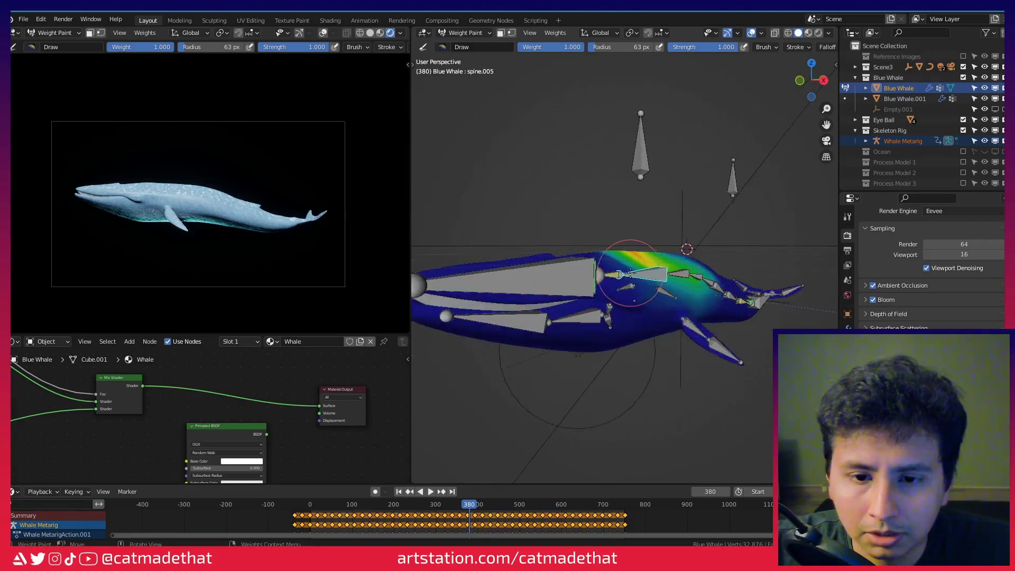
middle_drag(639, 269, 531, 314)
scroll(531, 314, up, 4)
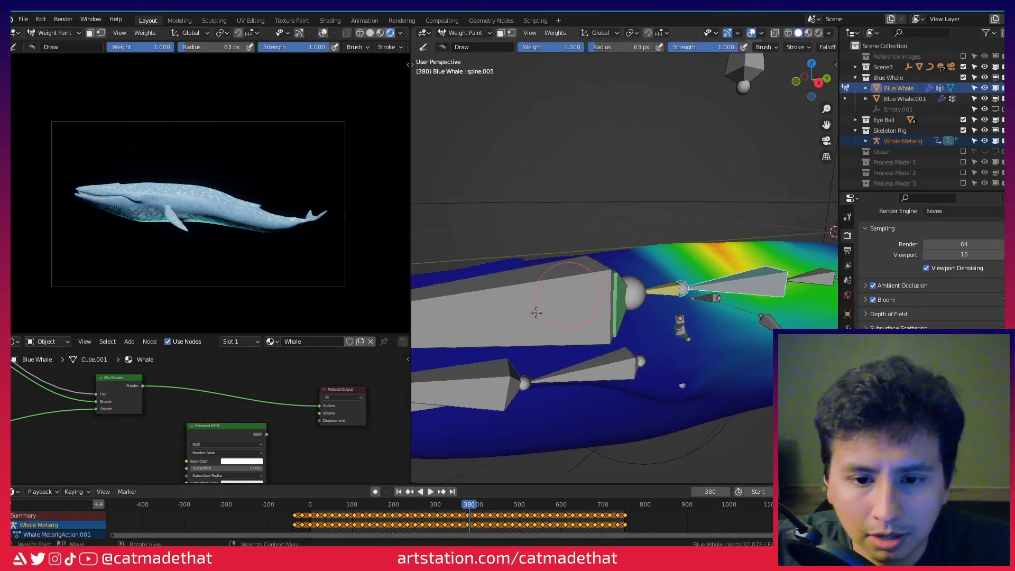
scroll(593, 296, down, 2)
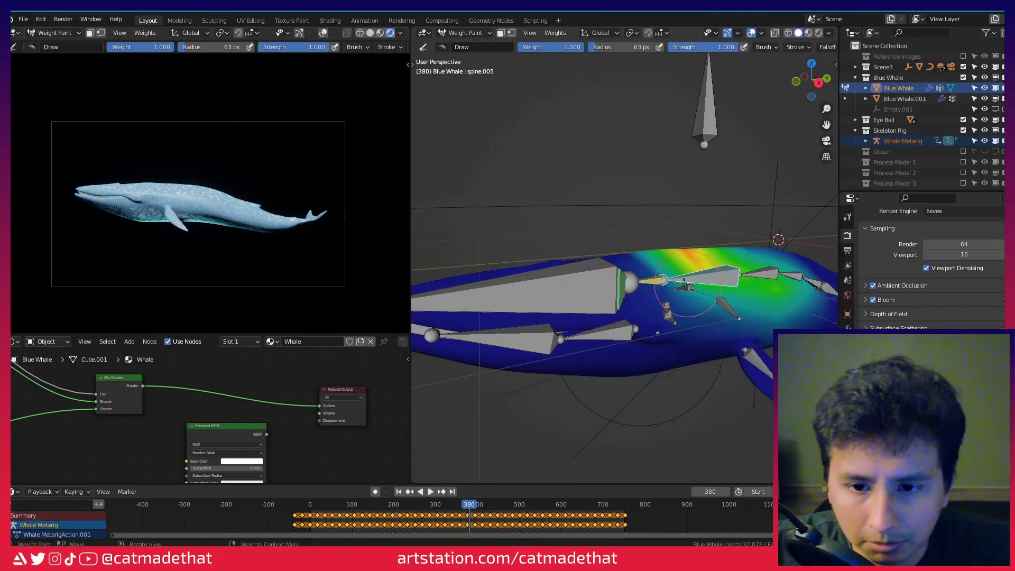
Compare the weight influence of spine.006, side_fin.L.001 and spine.004, ending on spine.005.
ctrl+click(656, 280)
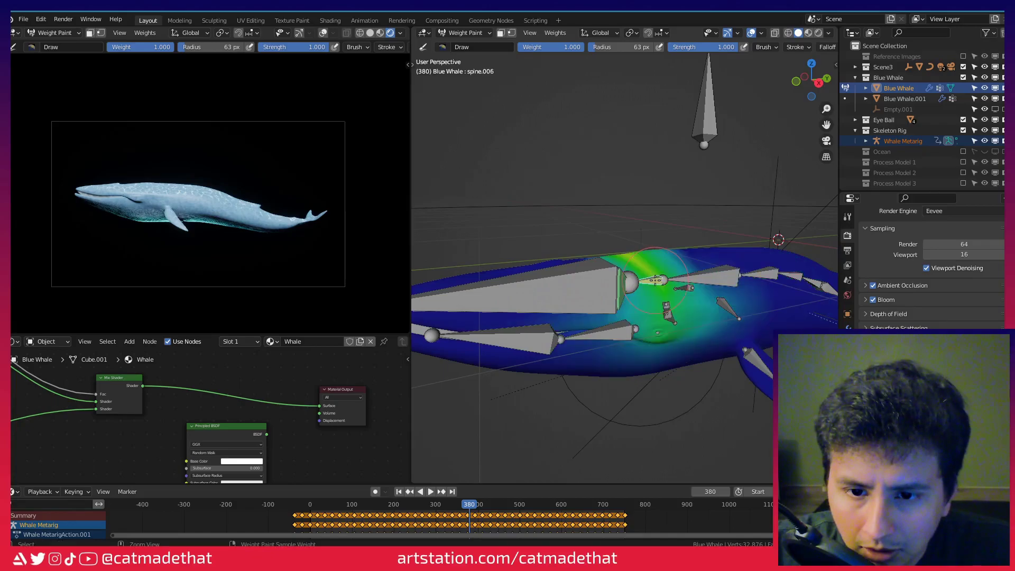
ctrl+click(699, 276)
shift+middle_drag(762, 347, 656, 341)
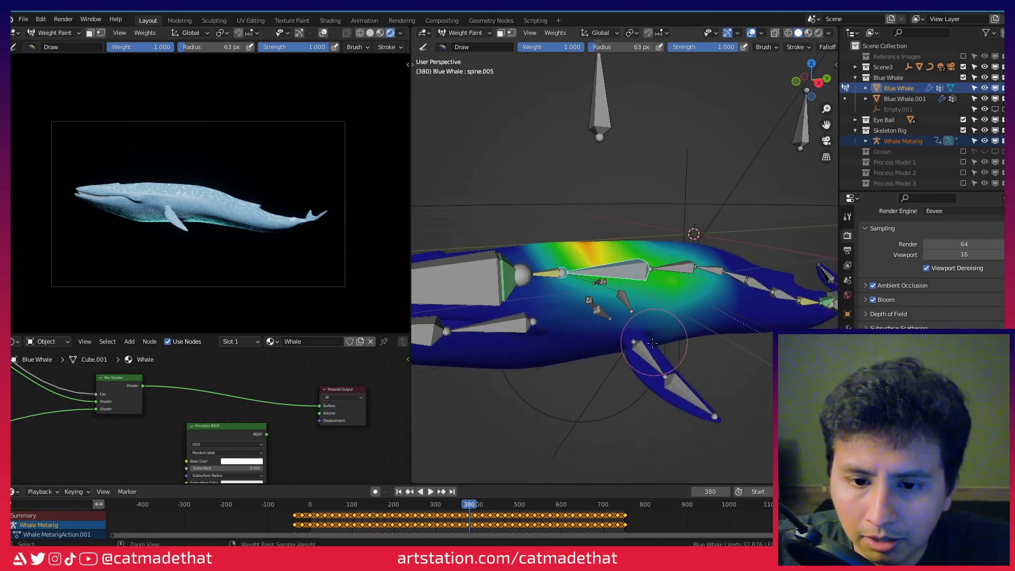
ctrl+click(672, 381)
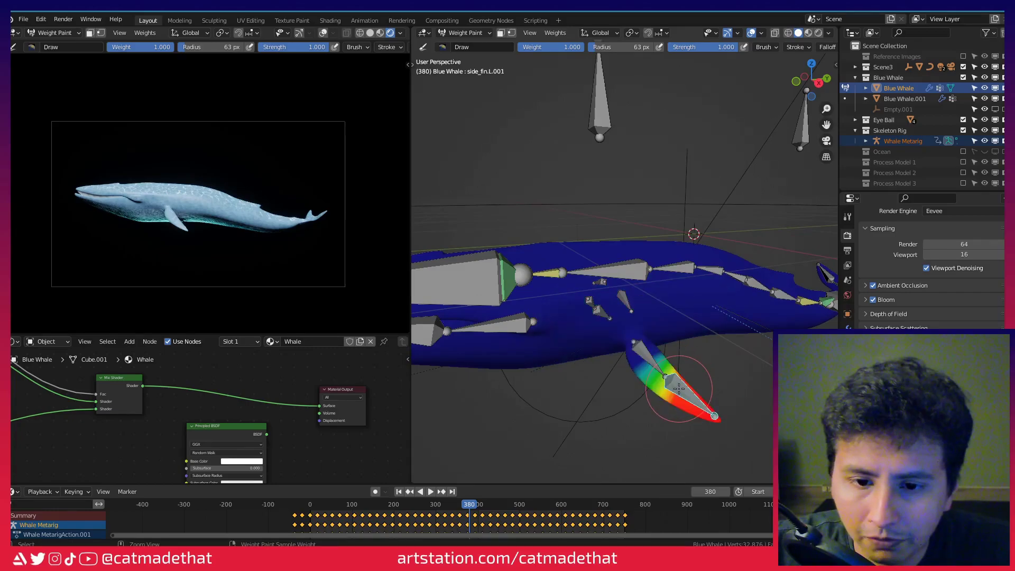
ctrl+click(669, 278)
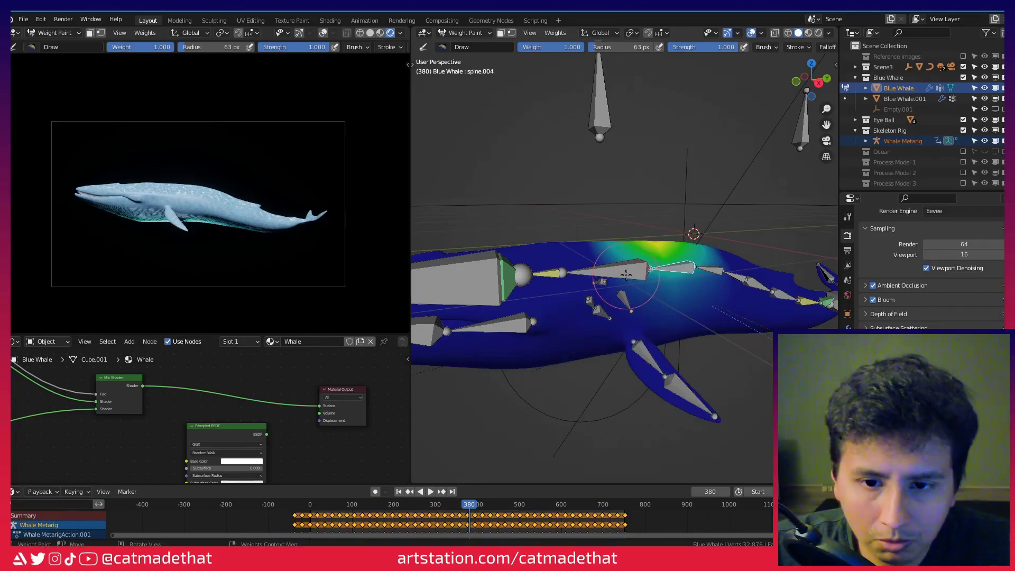
ctrl+click(608, 273)
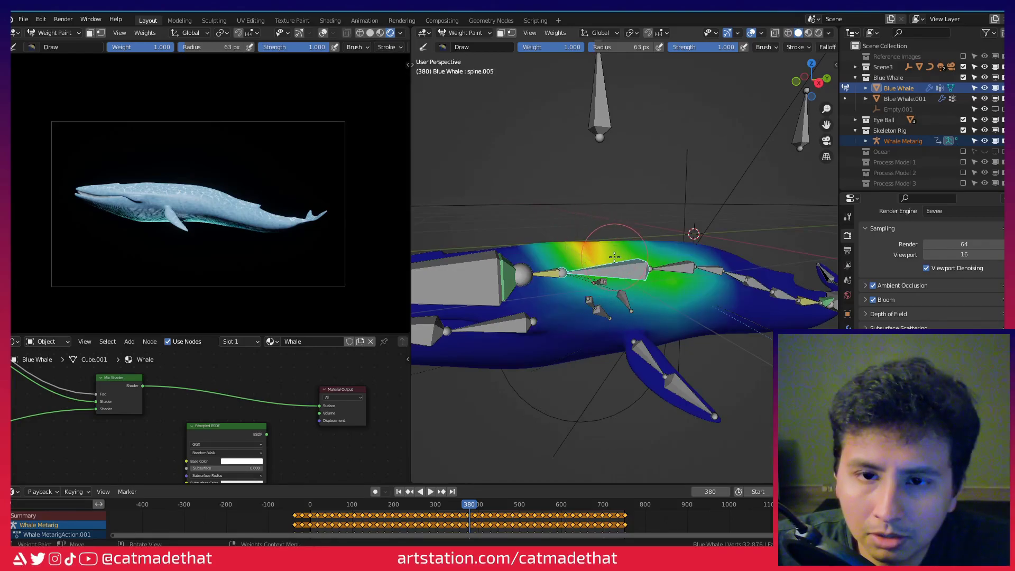
Show the Draw brush's settings with the Subtract blend mode and review its stroke, falloff and symmetry options.
key(n)
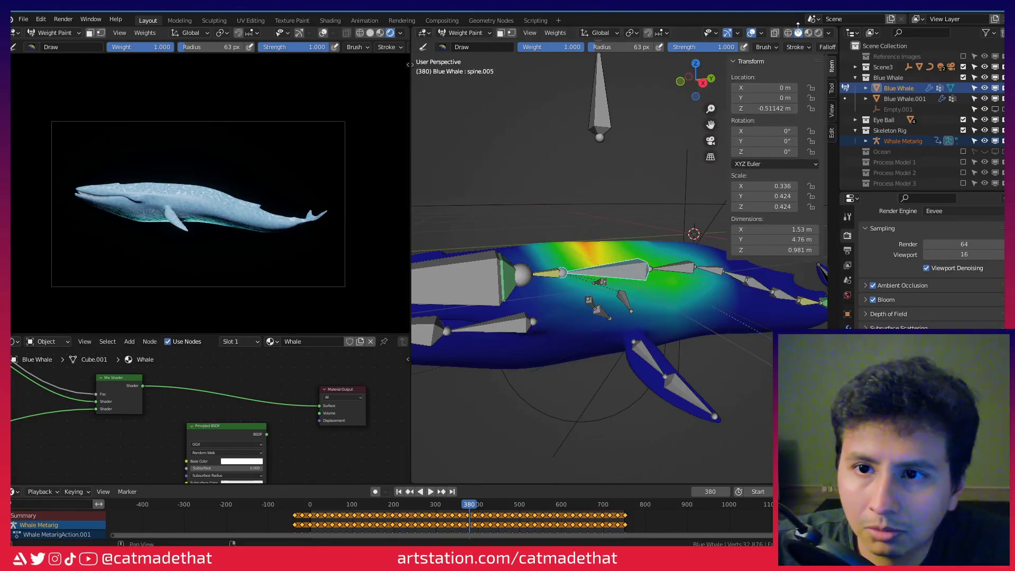
click(833, 89)
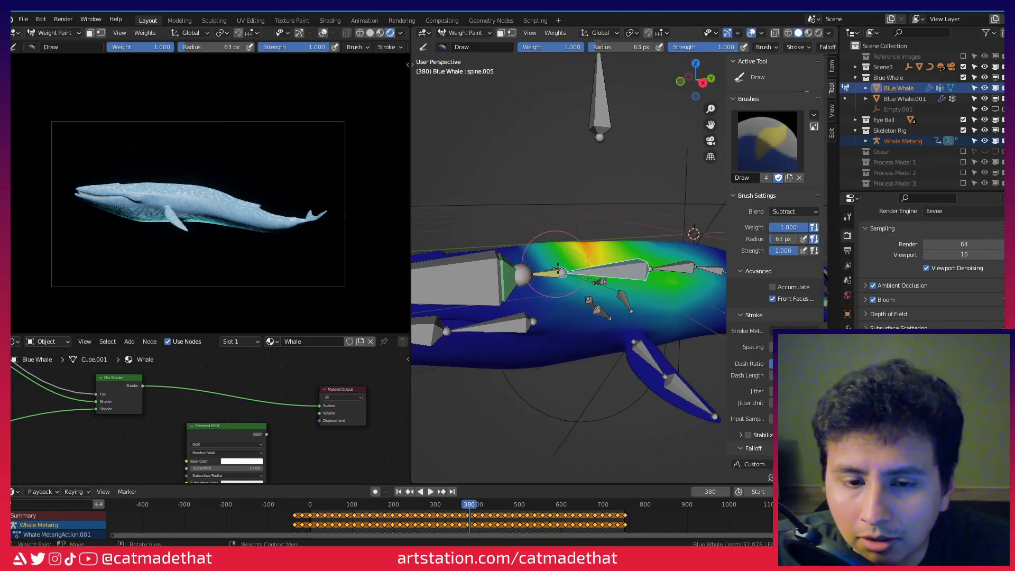
click(785, 211)
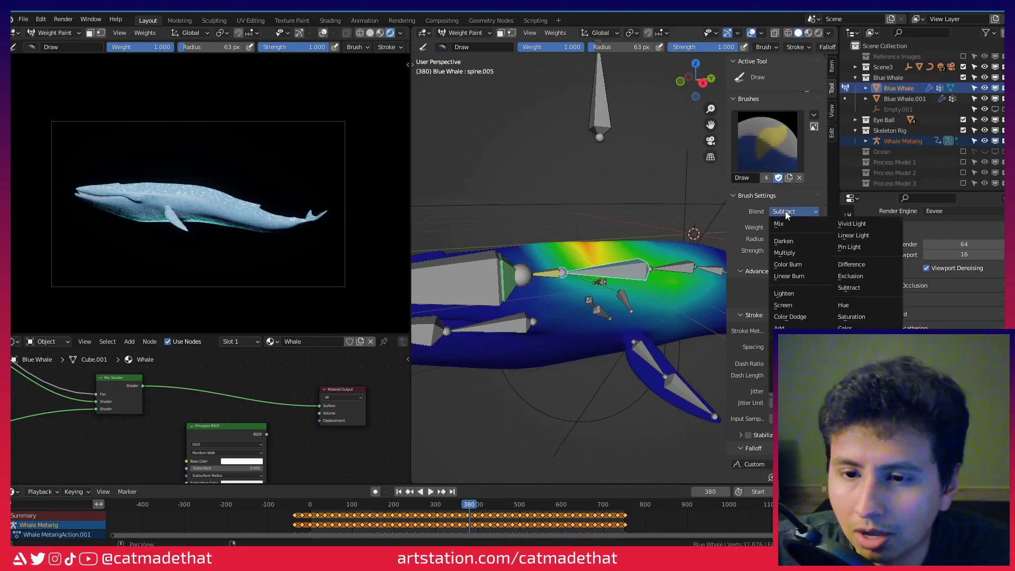
click(850, 288)
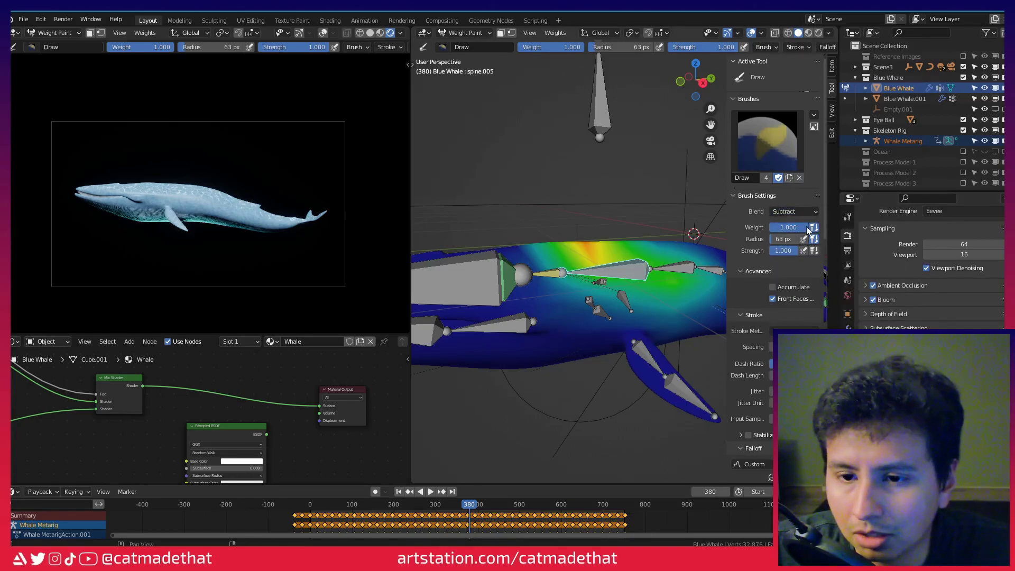
scroll(768, 340, down, 10)
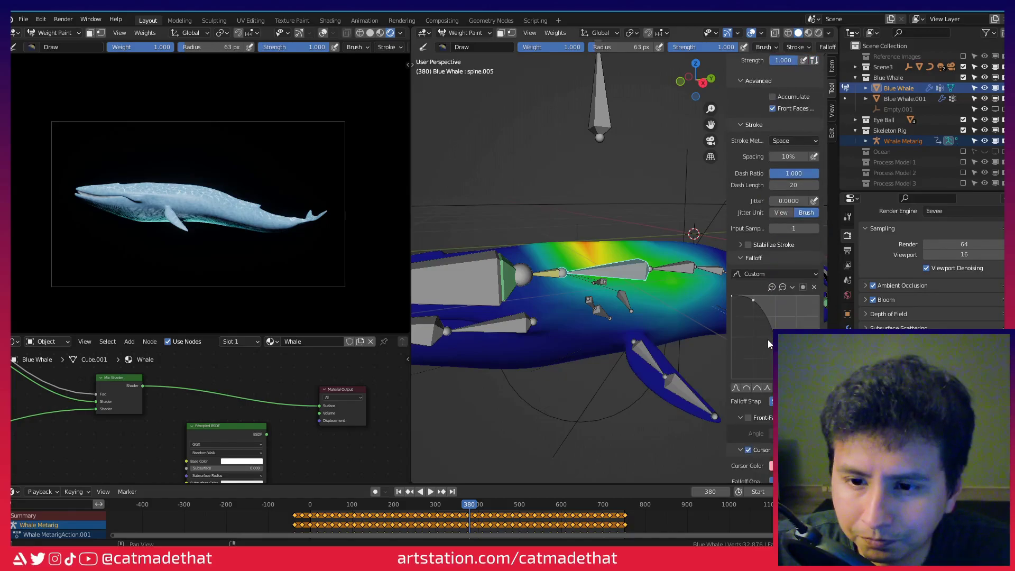
scroll(759, 401, down, 12)
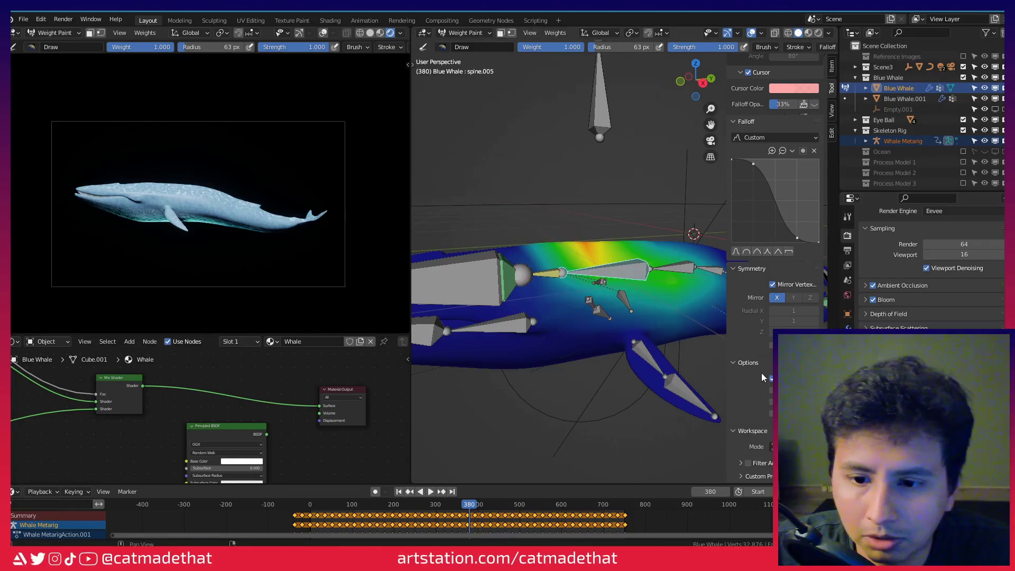
scroll(780, 264, up, 15)
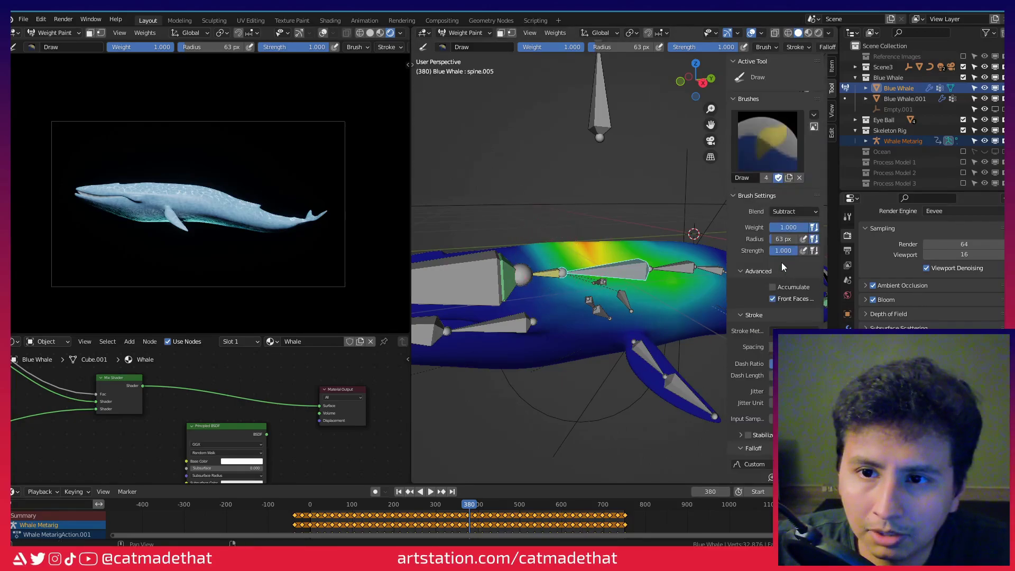
scroll(575, 286, up, 3)
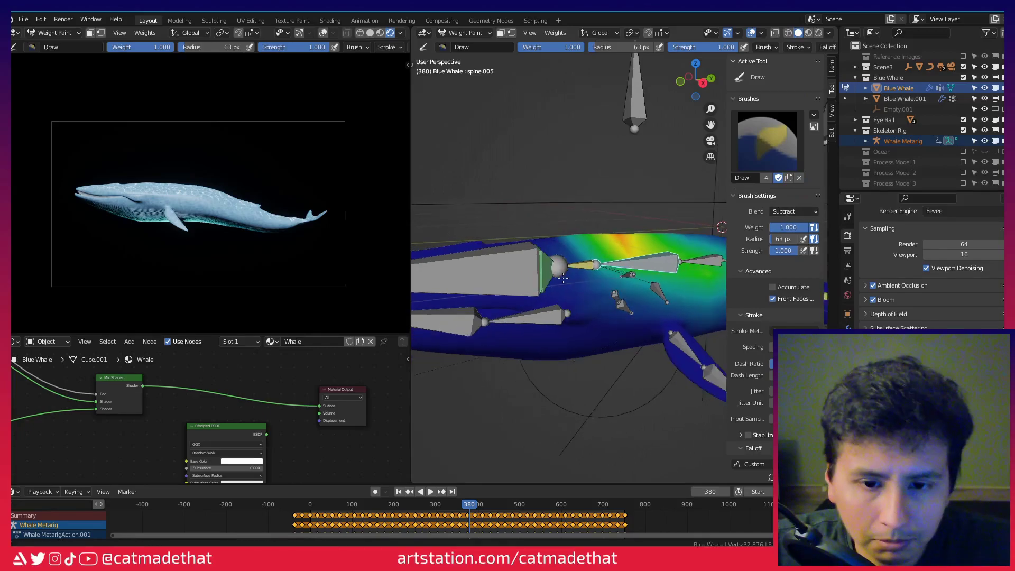
Inspect the weight influence of the lower jaw bones jaw.001 and jaw.002 on the whale's mouth.
middle_drag(575, 285, 613, 285)
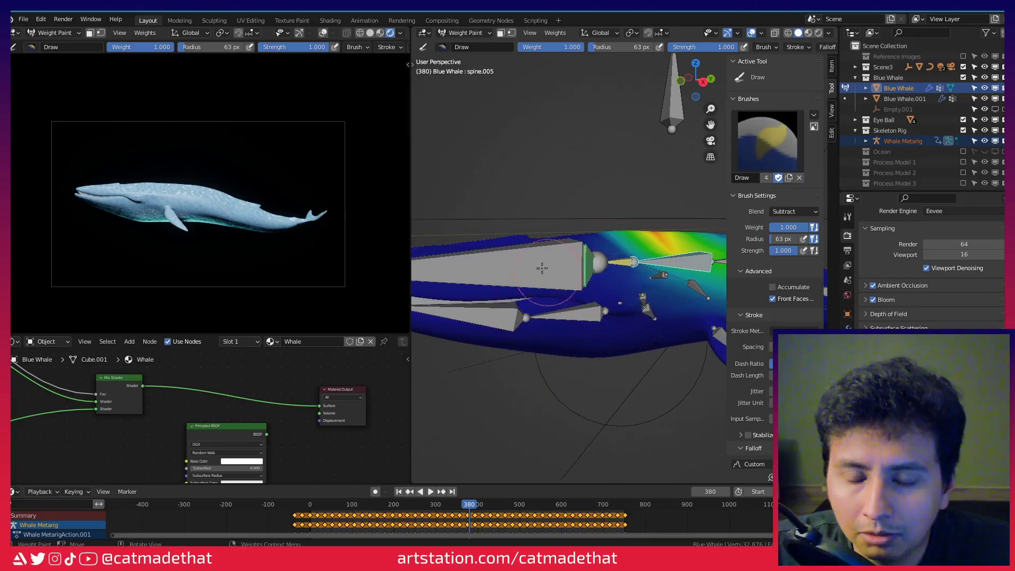
shift+middle_drag(571, 315, 657, 301)
ctrl+click(671, 308)
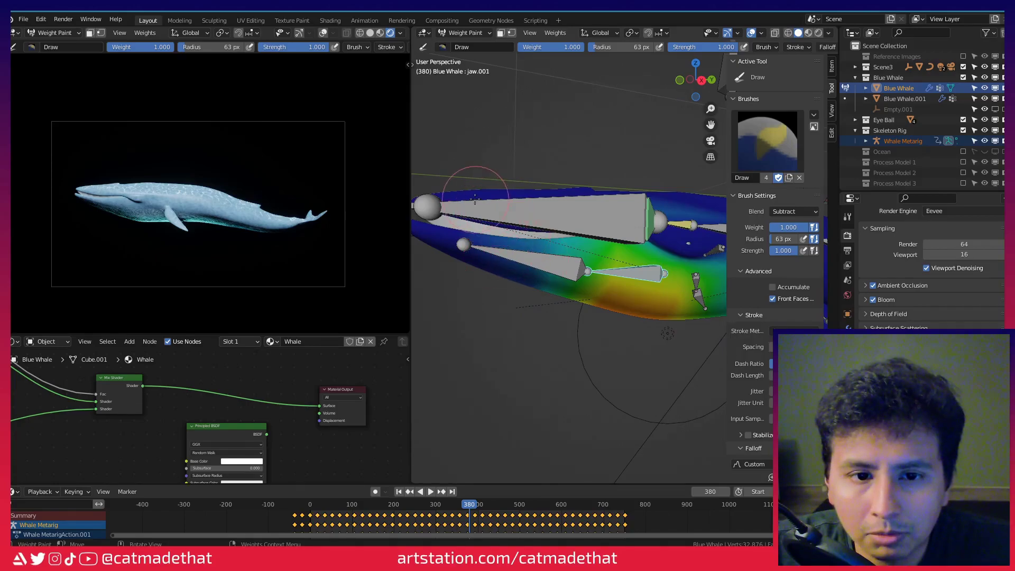
ctrl+click(549, 262)
middle_drag(534, 245, 566, 260)
middle_drag(605, 290, 587, 299)
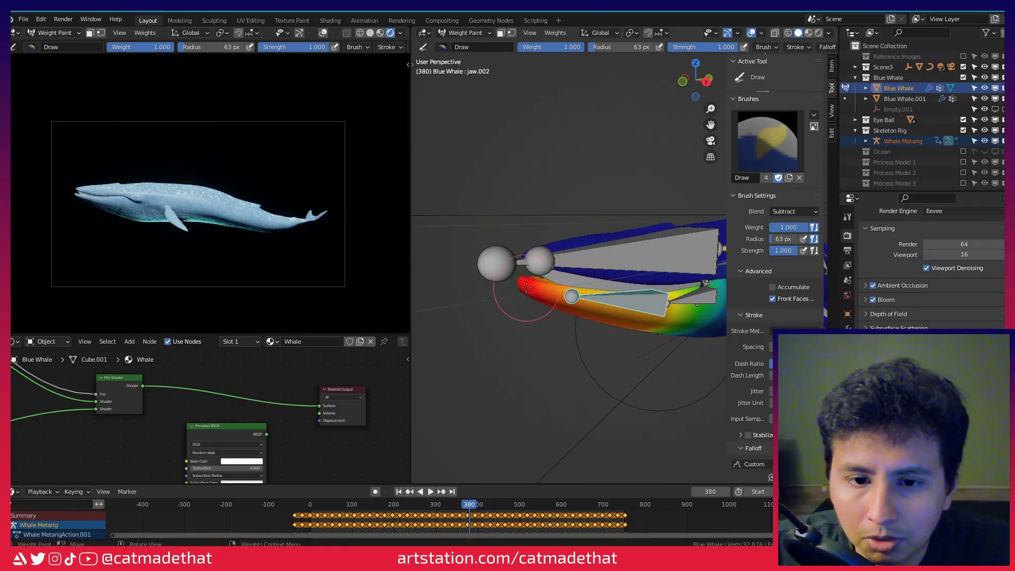
scroll(607, 275, down, 3)
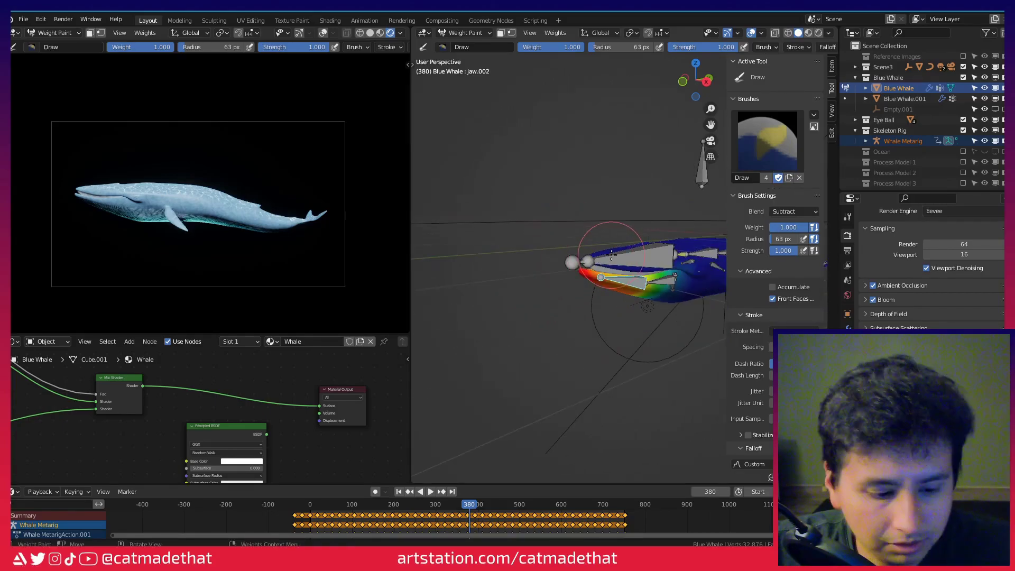
Leave weight painting, put Whale Metarig in Pose Mode and select the jaw.001 bone in the right orthographic view.
key(ctrl+Tab)
click(532, 256)
click(627, 259)
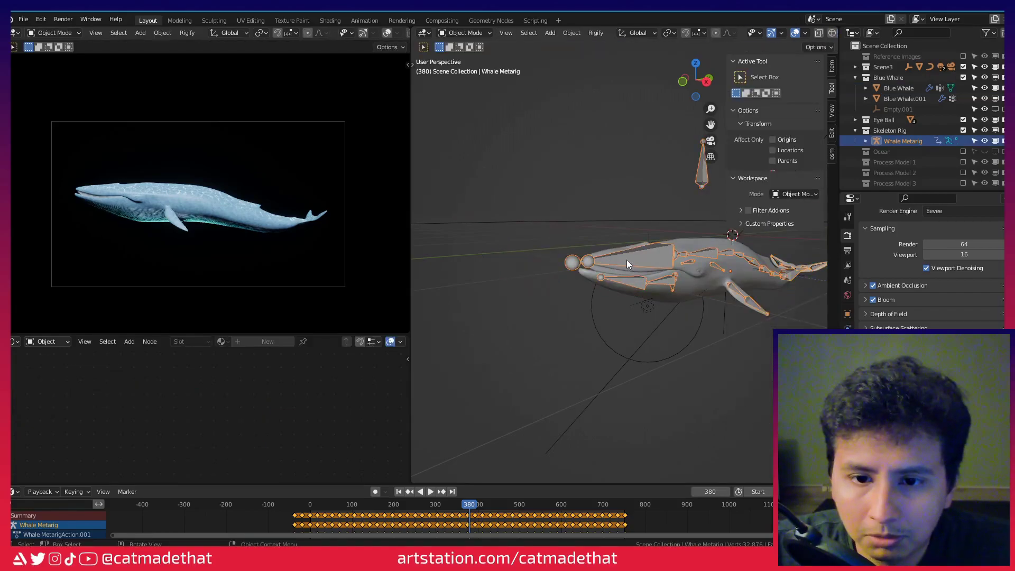
key(Tab)
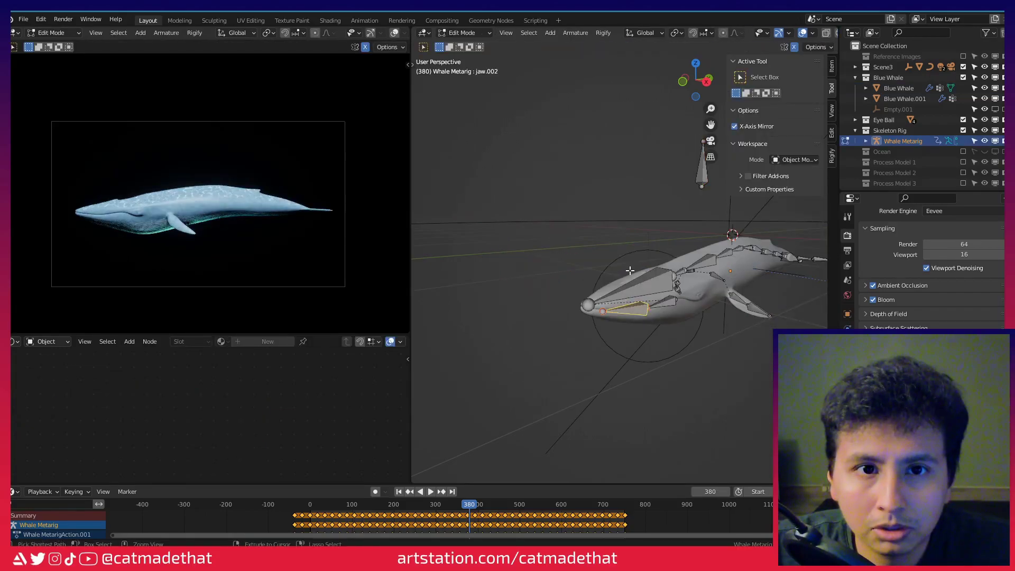
key(ctrl+Tab)
click(622, 327)
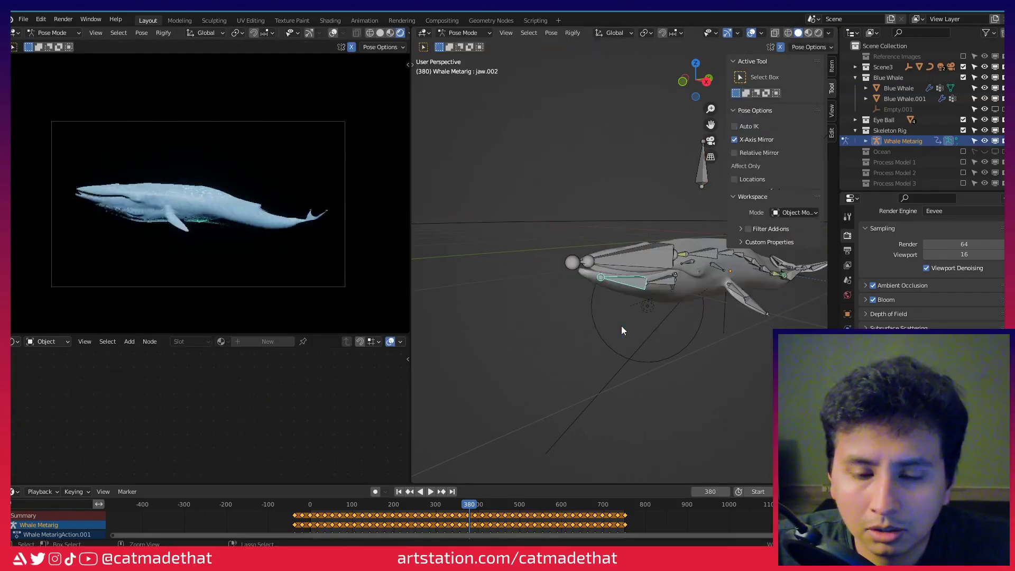
click(668, 286)
key(KP_3)
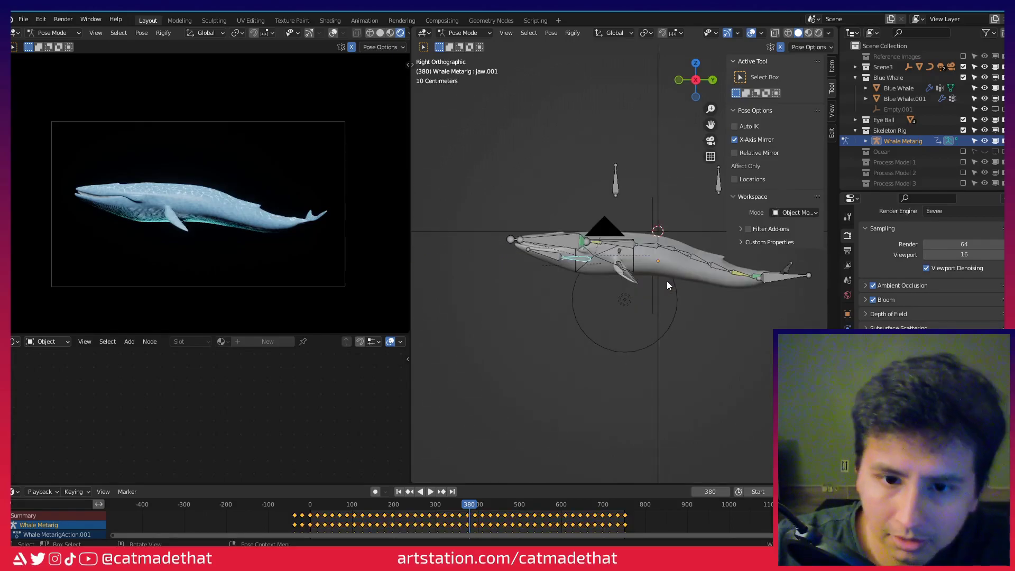
Try opening the whale's mouth by rotating jaw.001 about -25.8°, and undo the rotation.
scroll(668, 281, up, 4)
key(r)
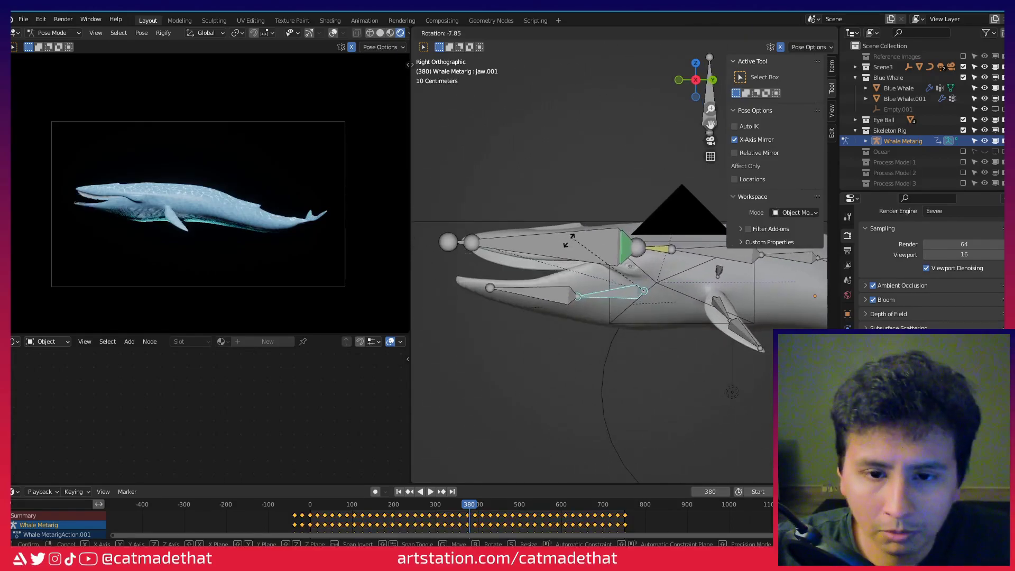
key(Return)
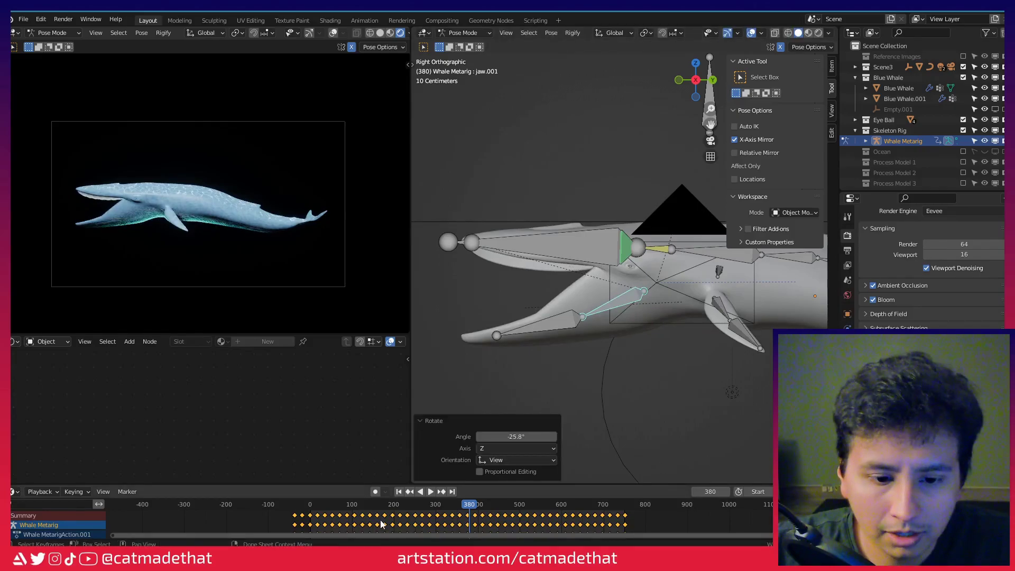
key(r)
right_click(553, 332)
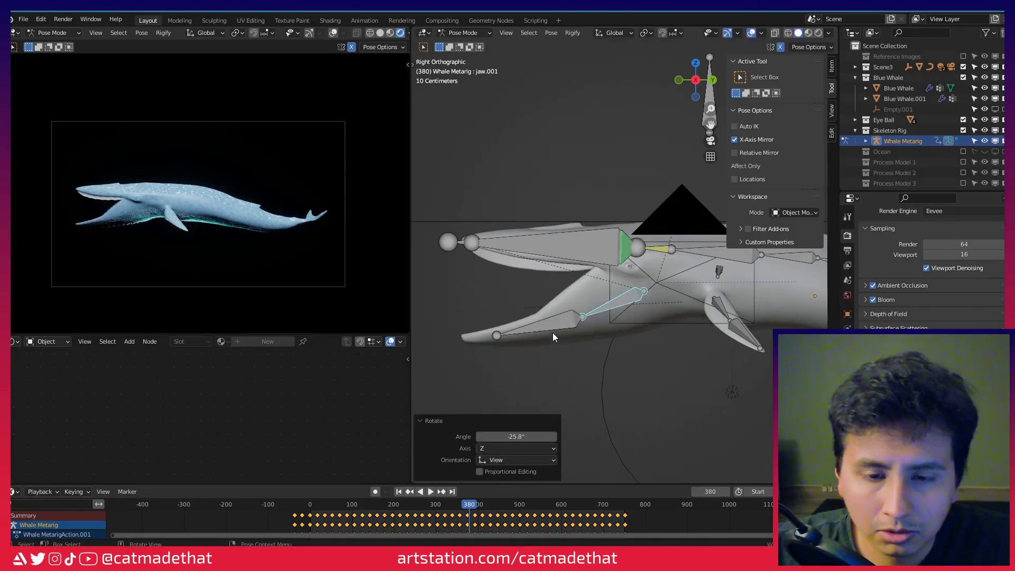
key(ctrl+z)
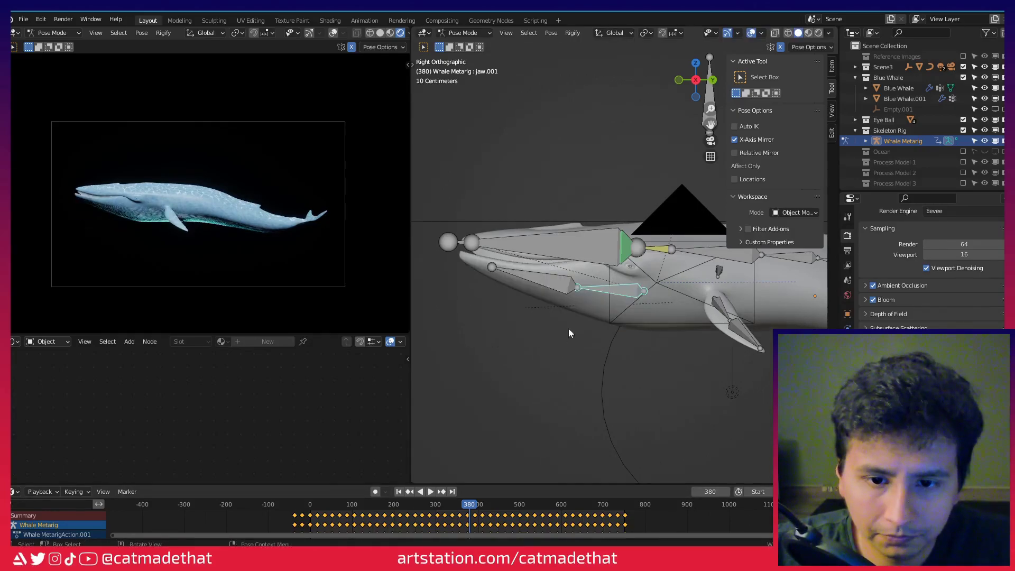
Rotate the jaw.001 bone about -24.6° to pose the whale with its mouth open.
scroll(569, 329, down, 5)
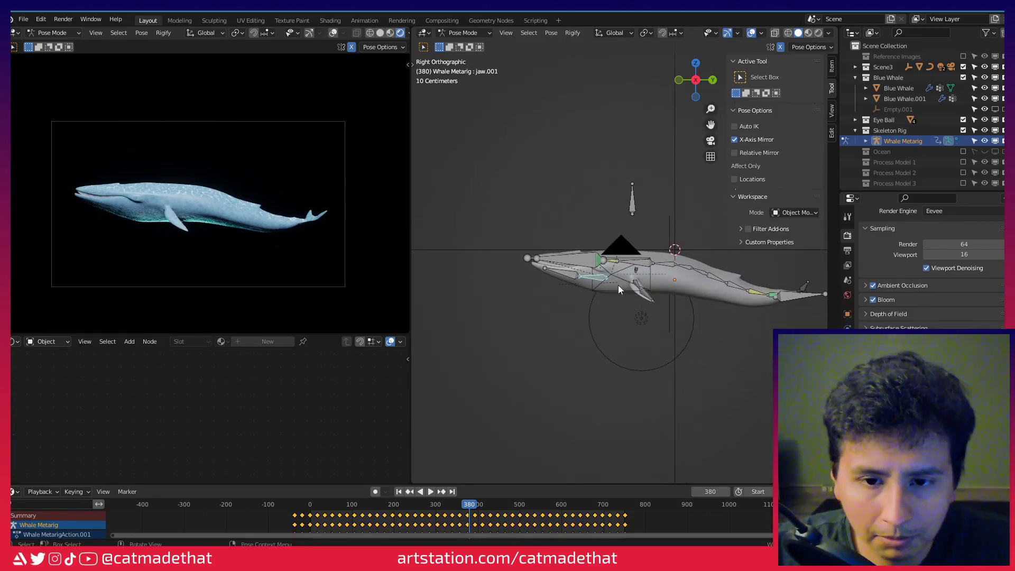
key(r)
click(579, 328)
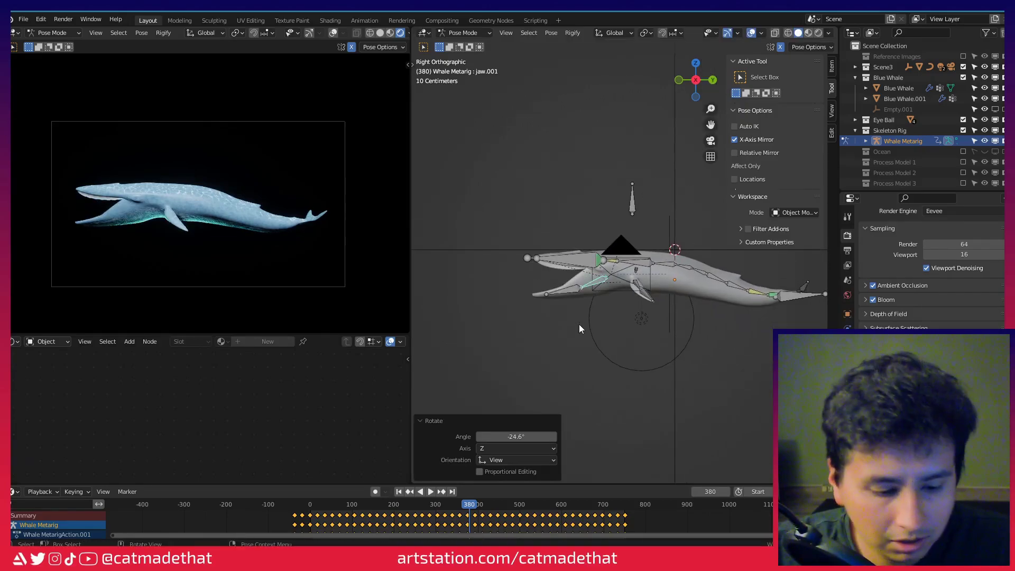
Select all bones of the rig and clear their location and rotation to restore the rest pose.
key(a)
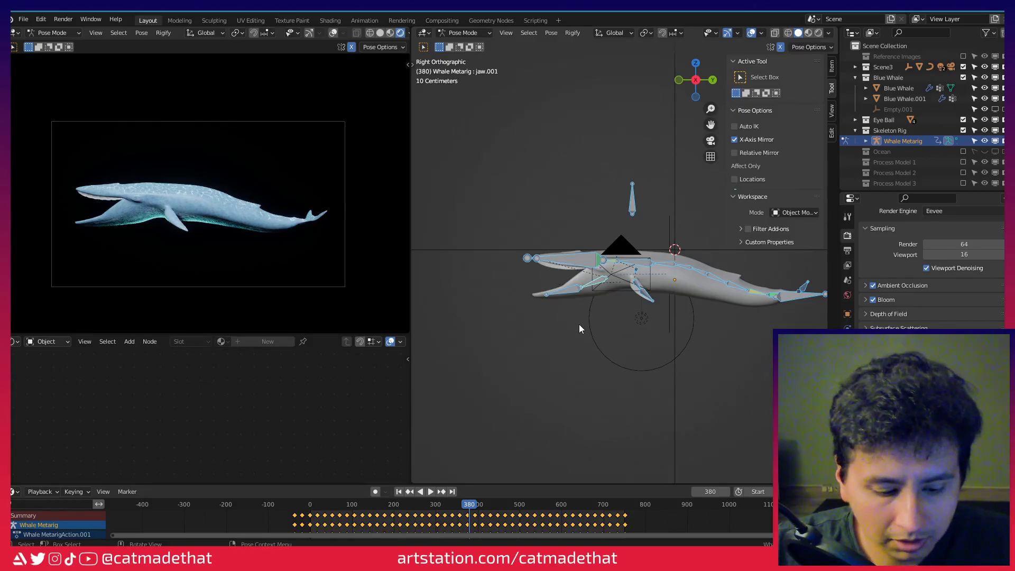
key(alt+g)
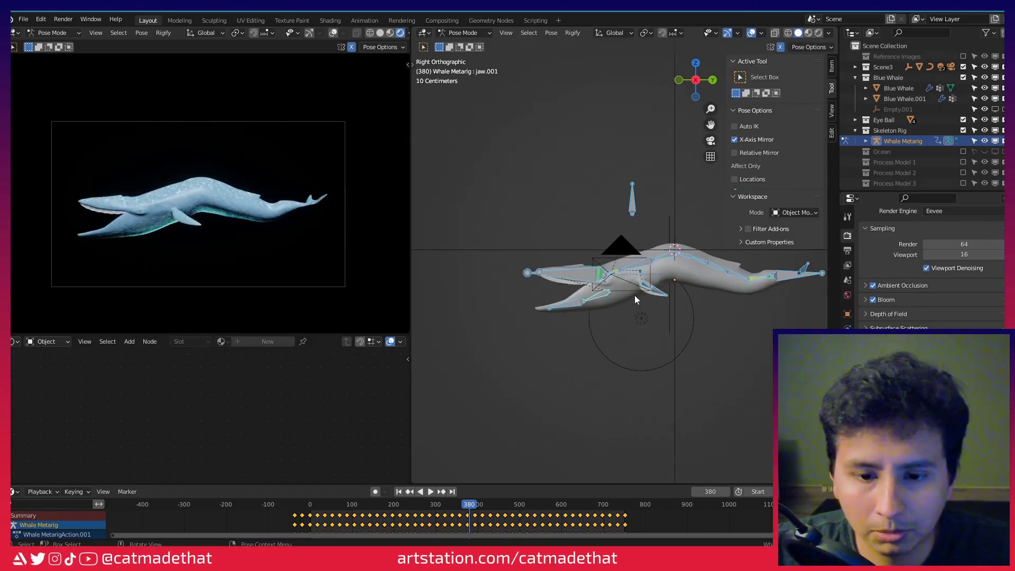
key(alt+r)
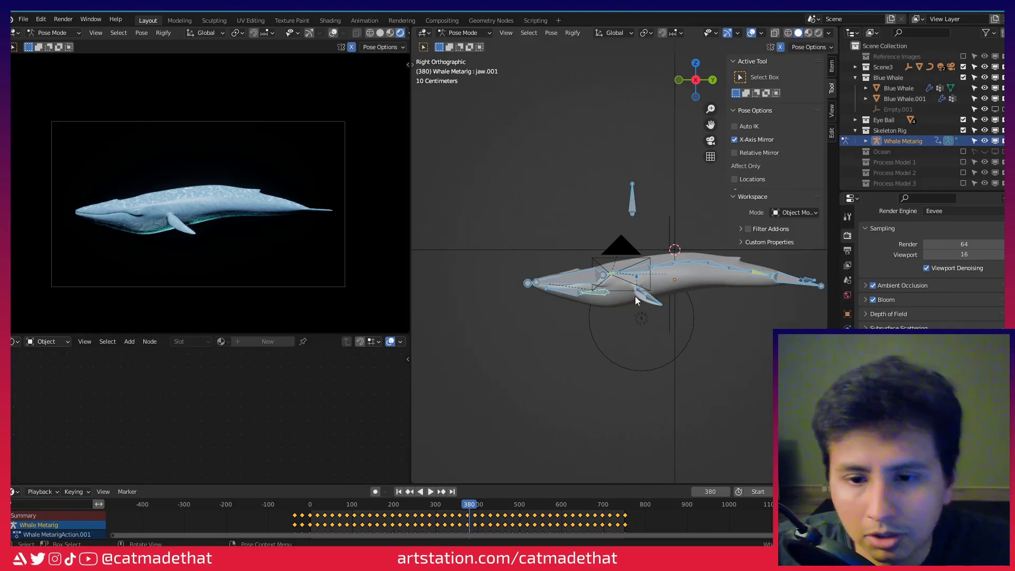
middle_drag(642, 371, 601, 305)
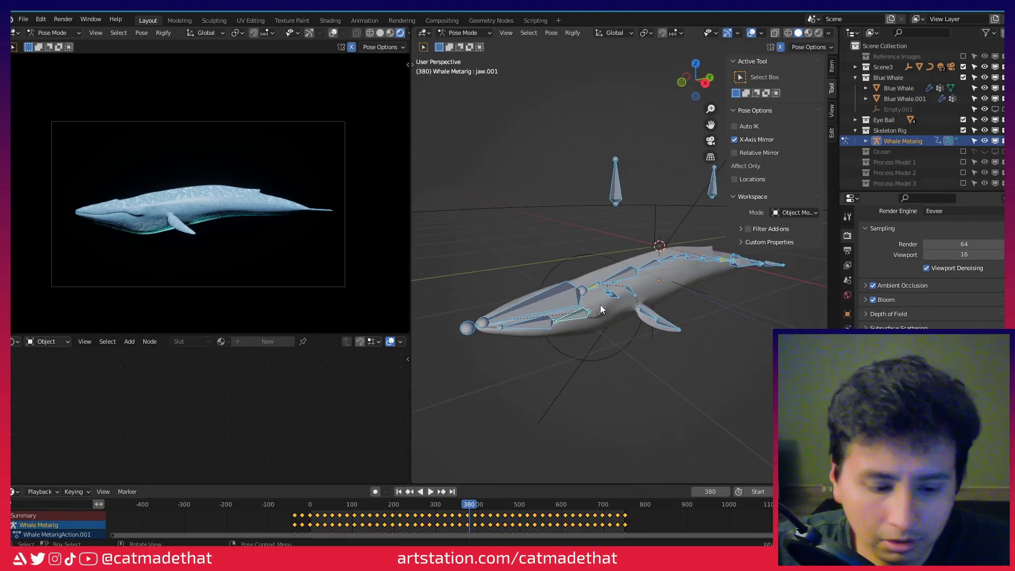
Switch Whale Metarig to Object Mode and back to Pose Mode, leaving all its bones deselected.
key(ctrl+Tab)
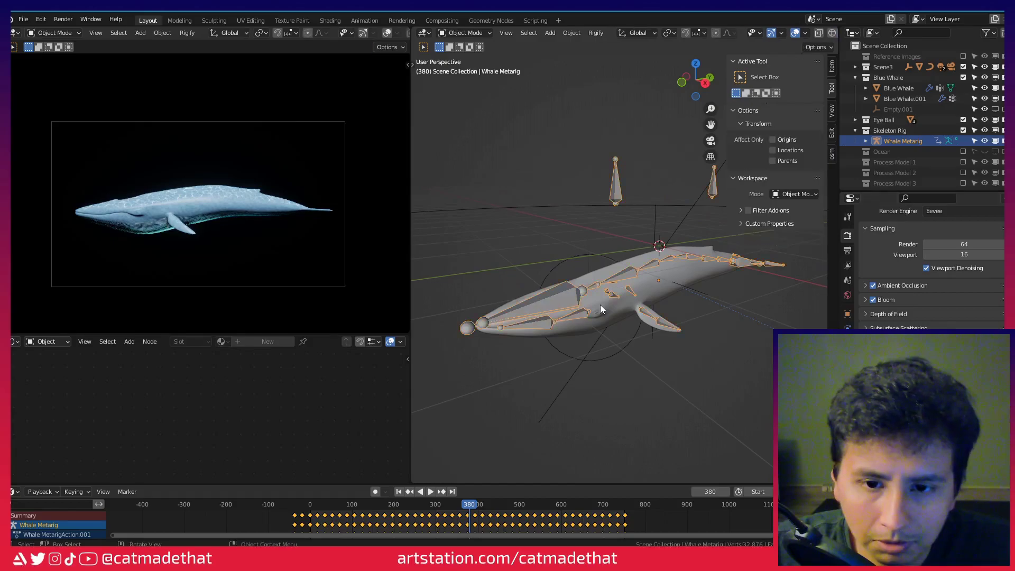
click(726, 314)
click(620, 278)
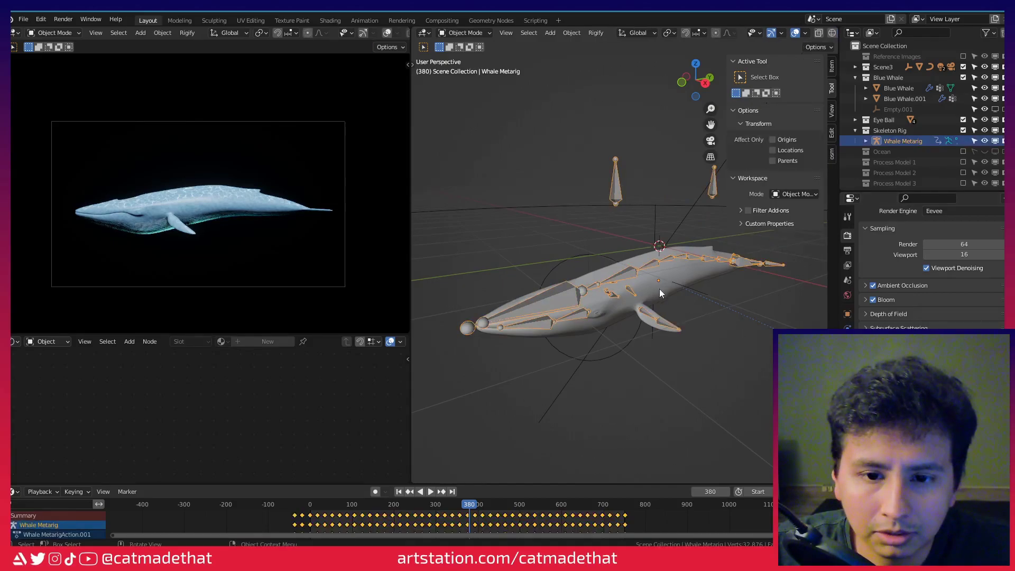
key(ctrl+Tab)
middle_drag(659, 293, 696, 305)
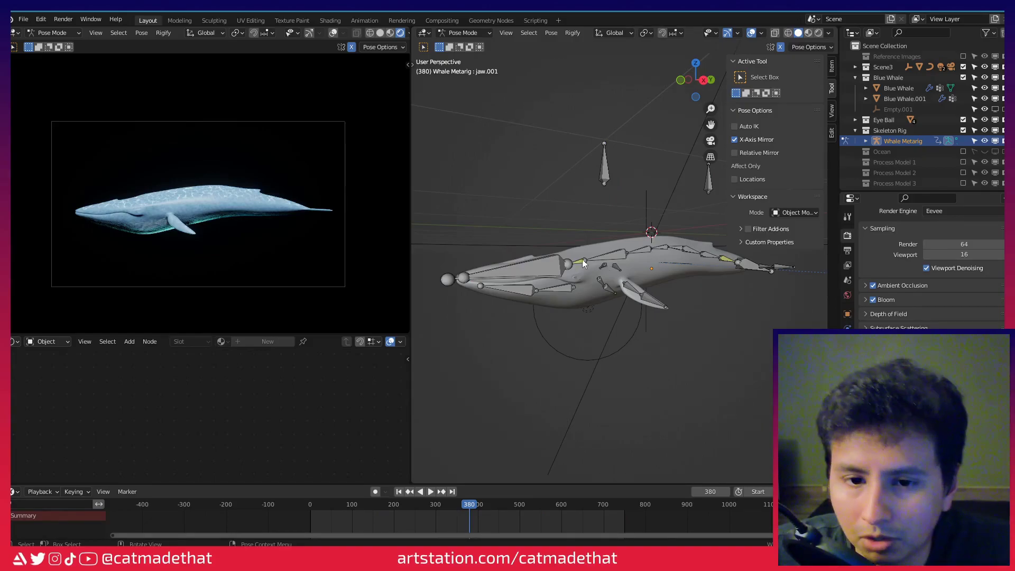
middle_drag(582, 259, 595, 265)
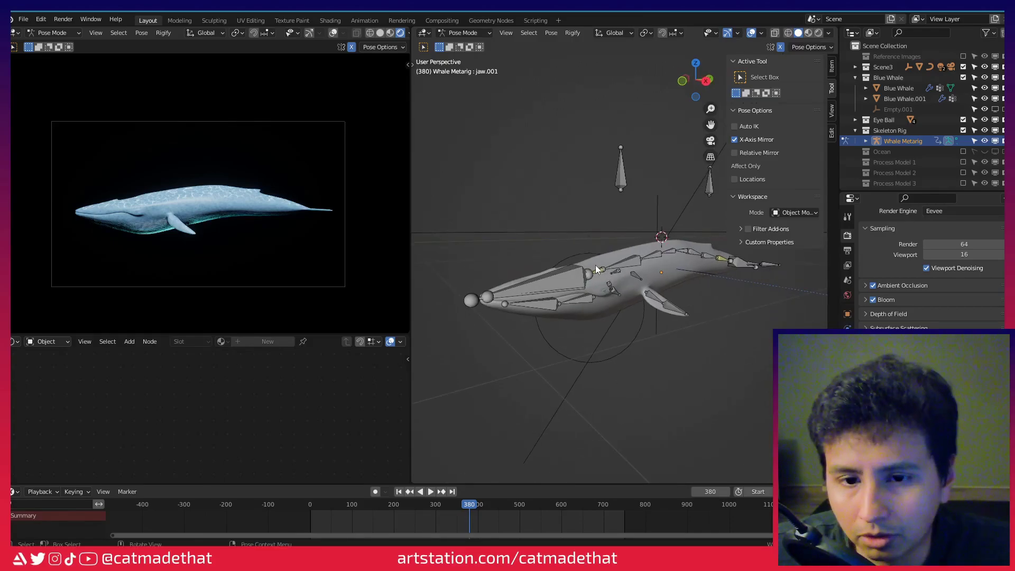